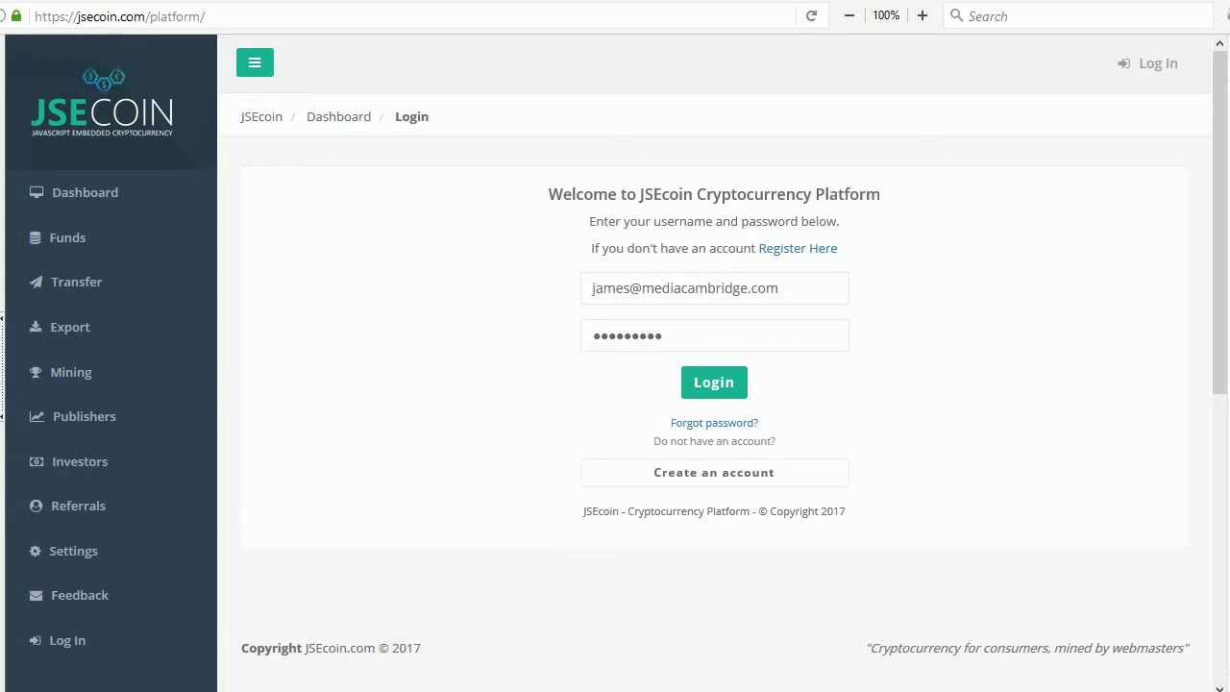
Log in with the prefilled credentials and review the dashboard's mined totals, recent transactions and account details
click(713, 383)
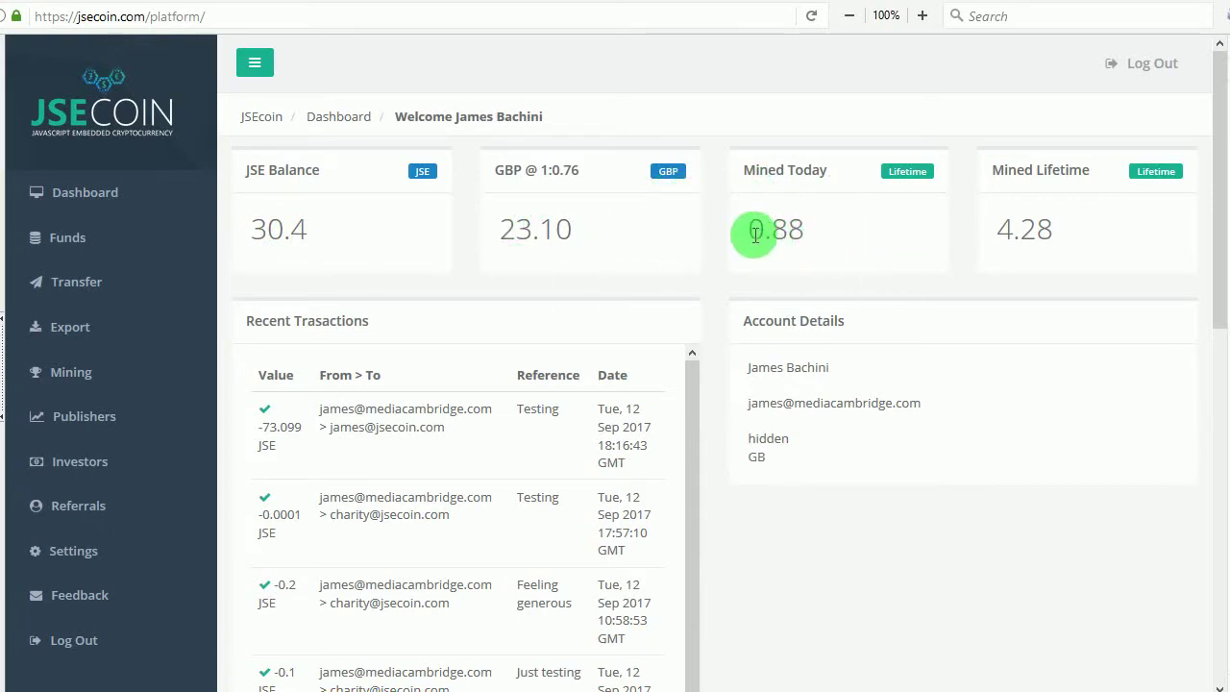
drag(747, 231, 812, 229)
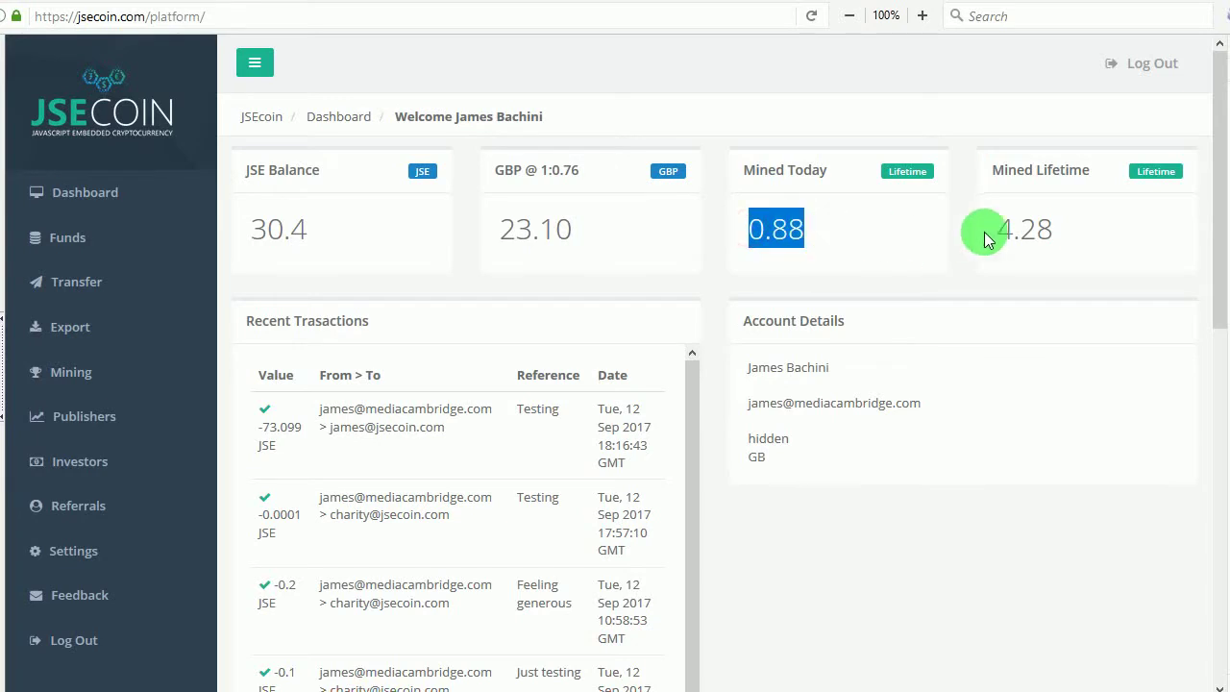
drag(1009, 231, 1065, 228)
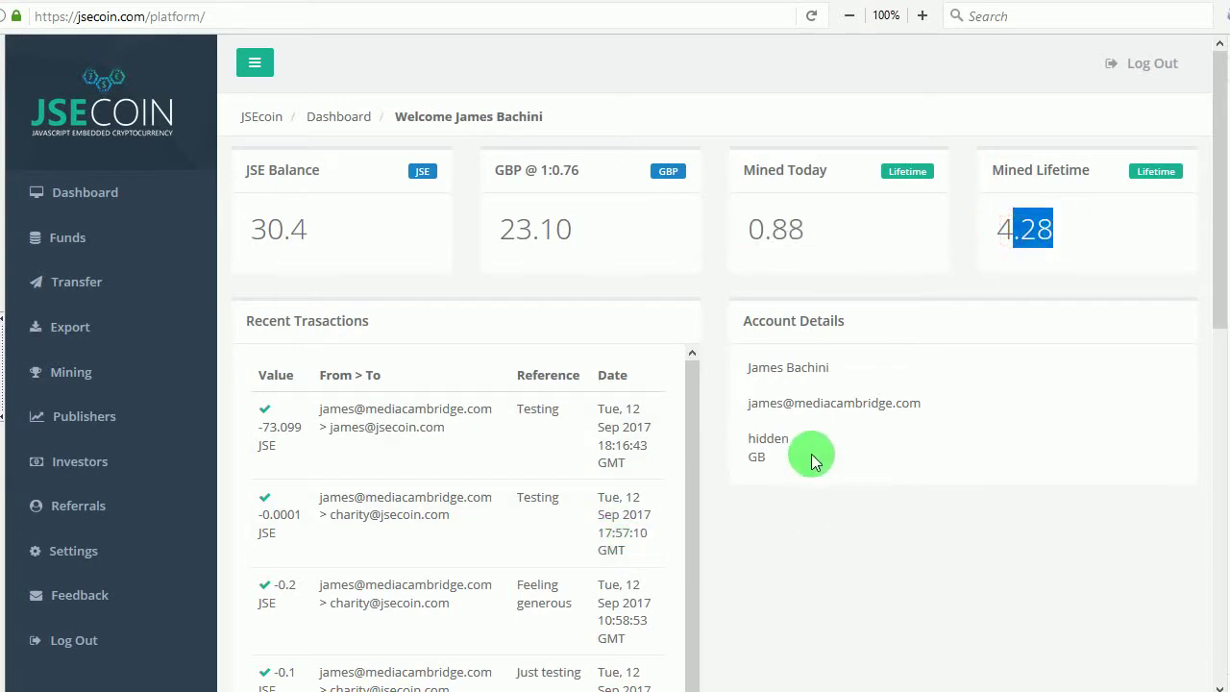
scroll(529, 535, down, 2)
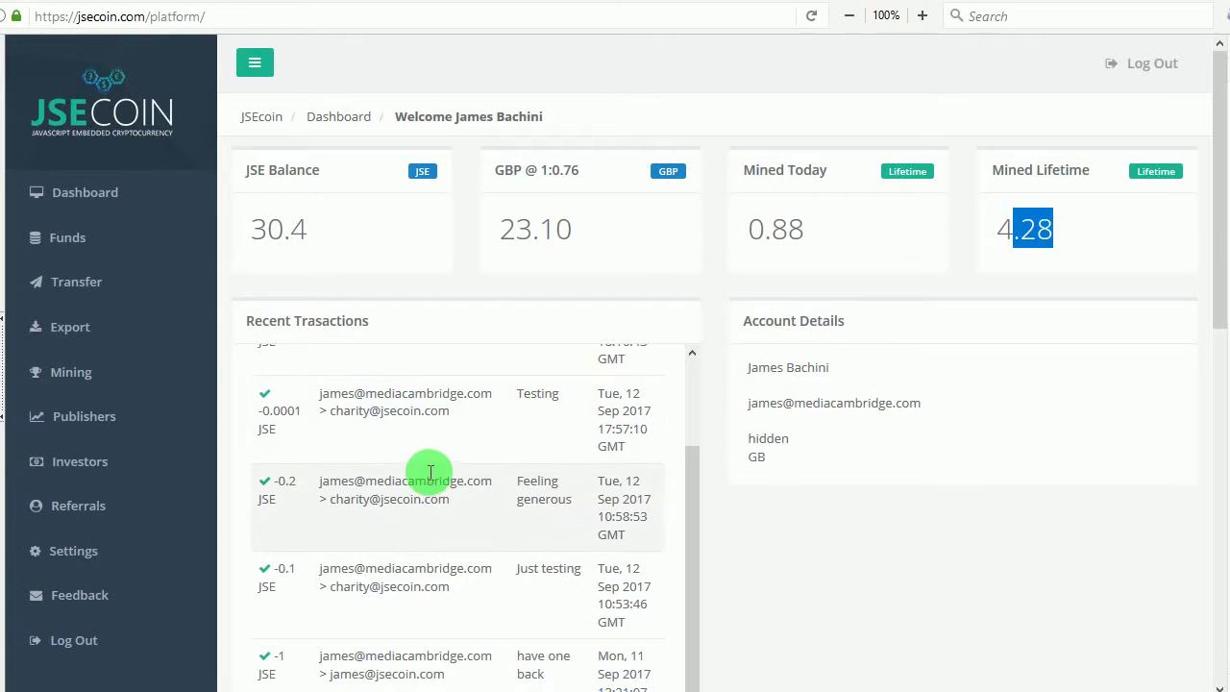
scroll(431, 486, down, 4)
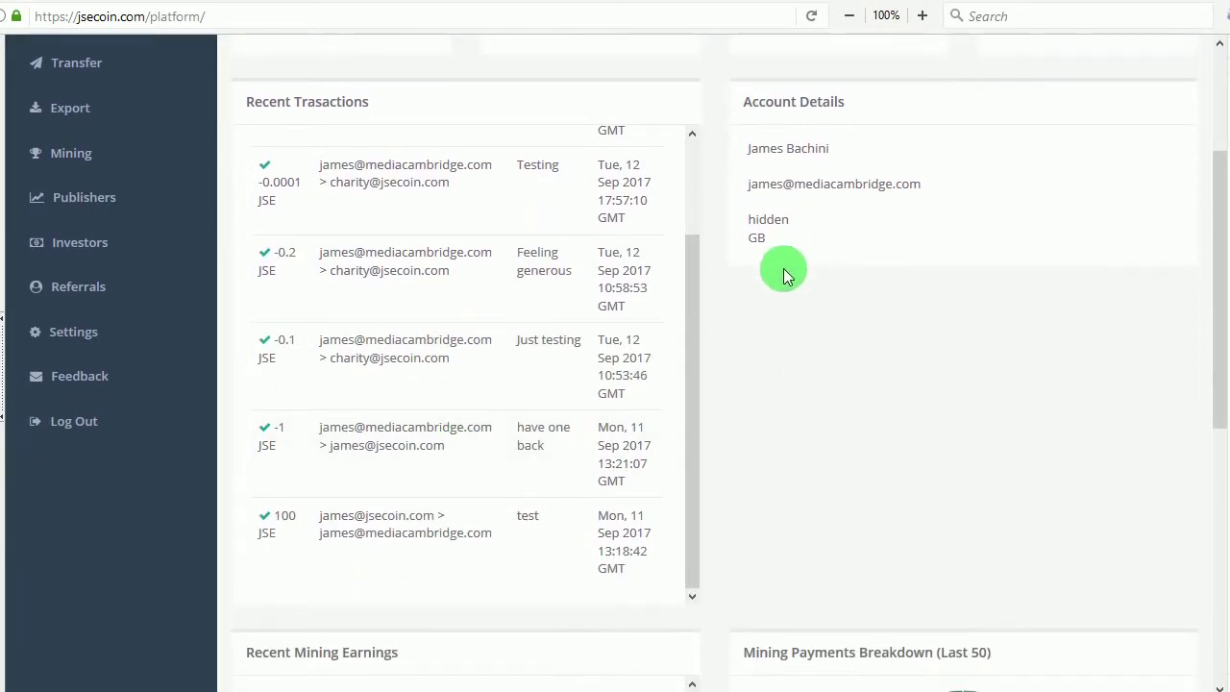
scroll(827, 521, down, 6)
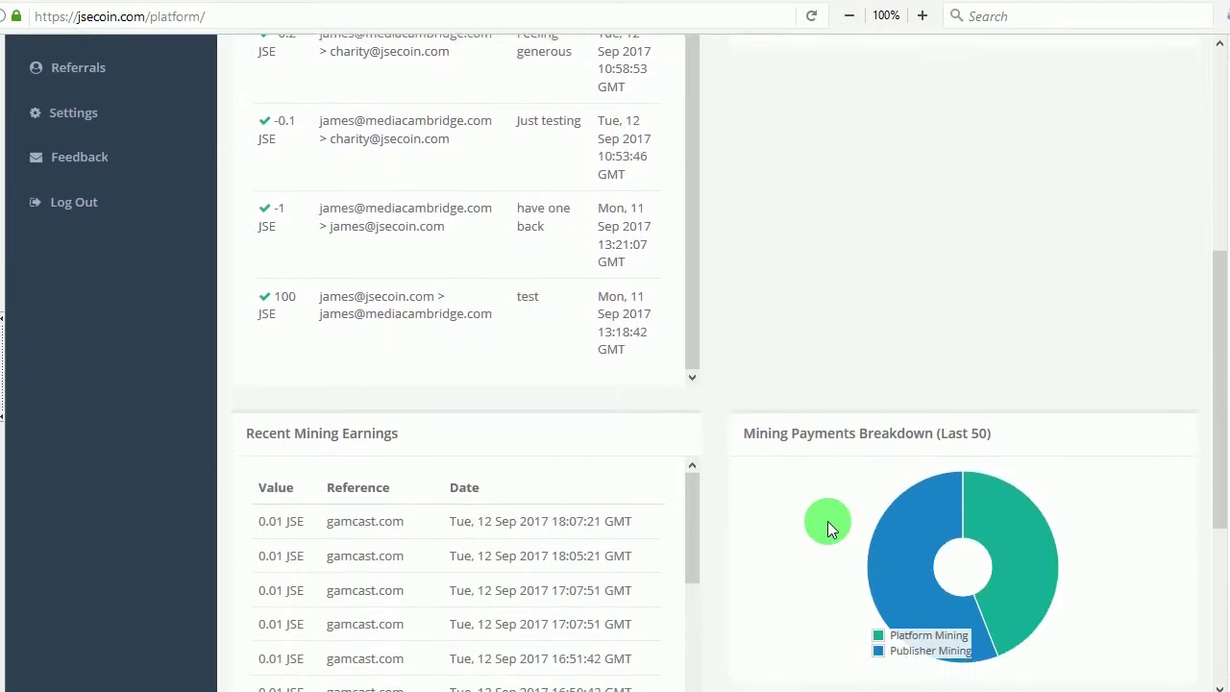
Examine the recent mining earnings list and the mining payments breakdown, comparing the publisher and platform mining entries
scroll(828, 520, down, 2)
mouse_move(932, 329)
drag(254, 292, 631, 432)
scroll(603, 432, down, 1)
scroll(602, 431, down, 1)
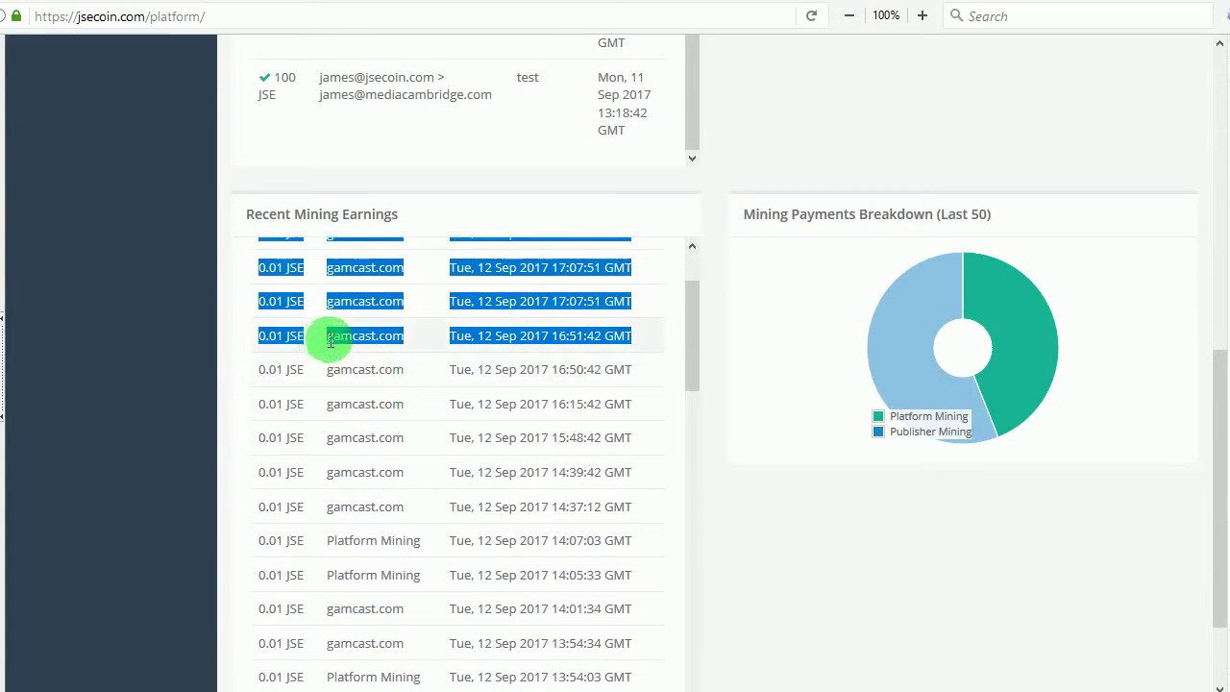
scroll(420, 443, down, 2)
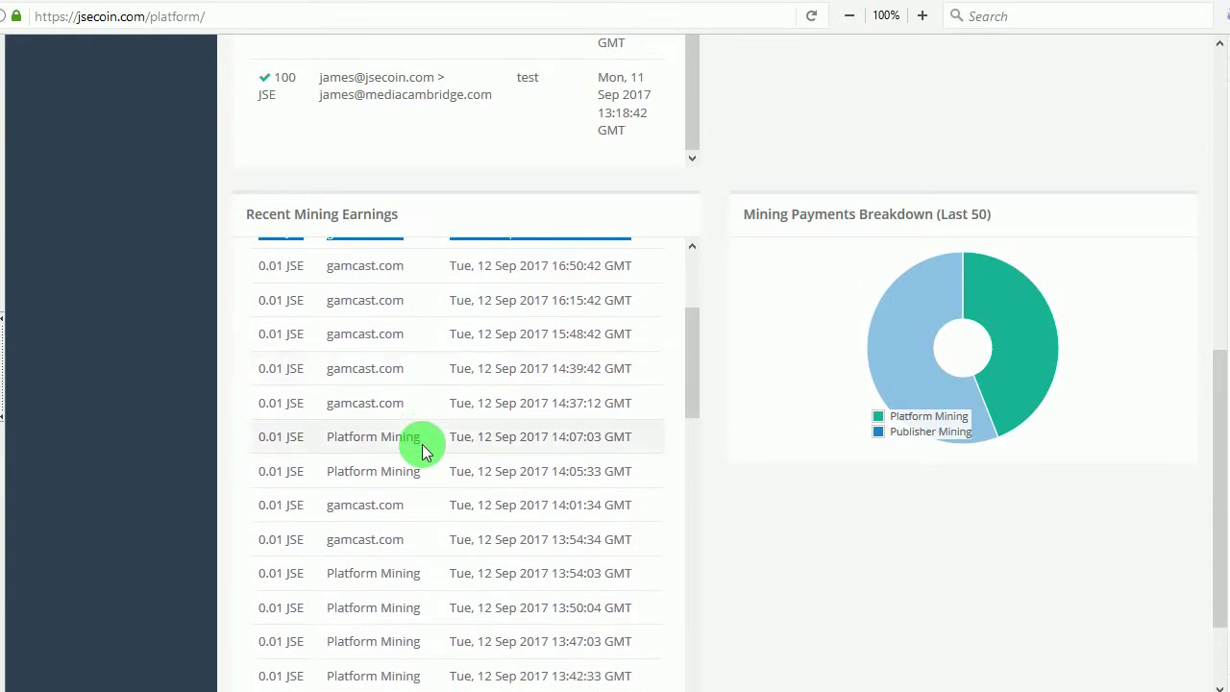
drag(334, 438, 383, 439)
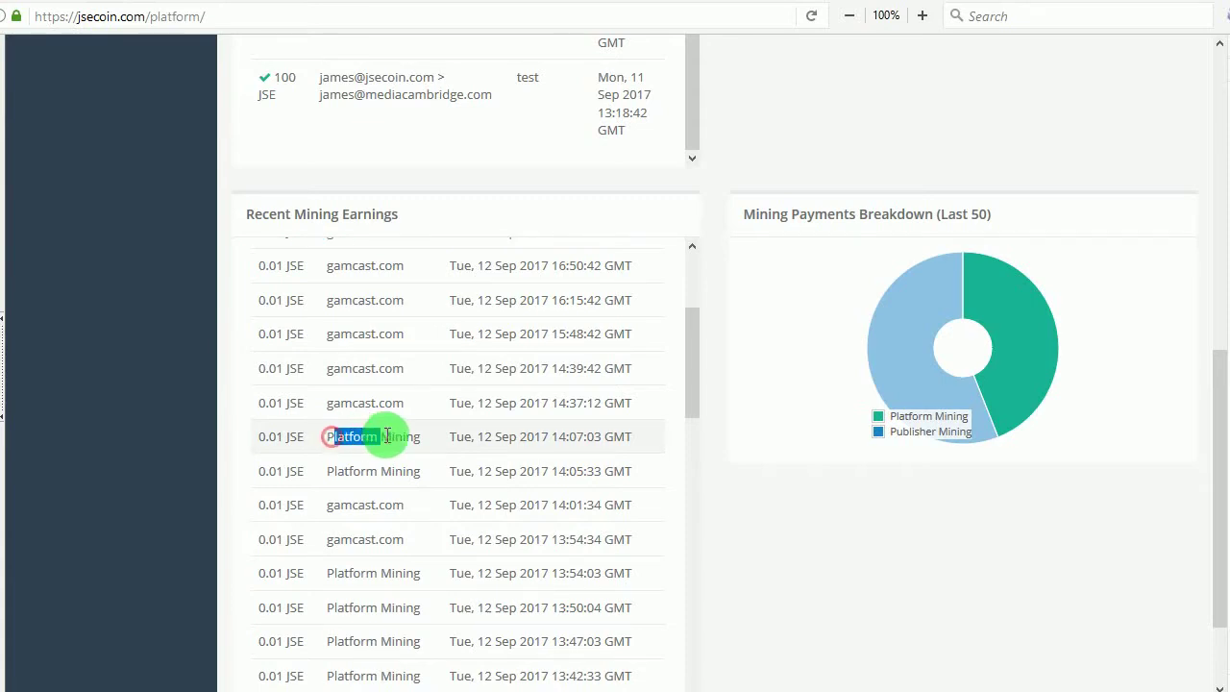
scroll(461, 458, down, 10)
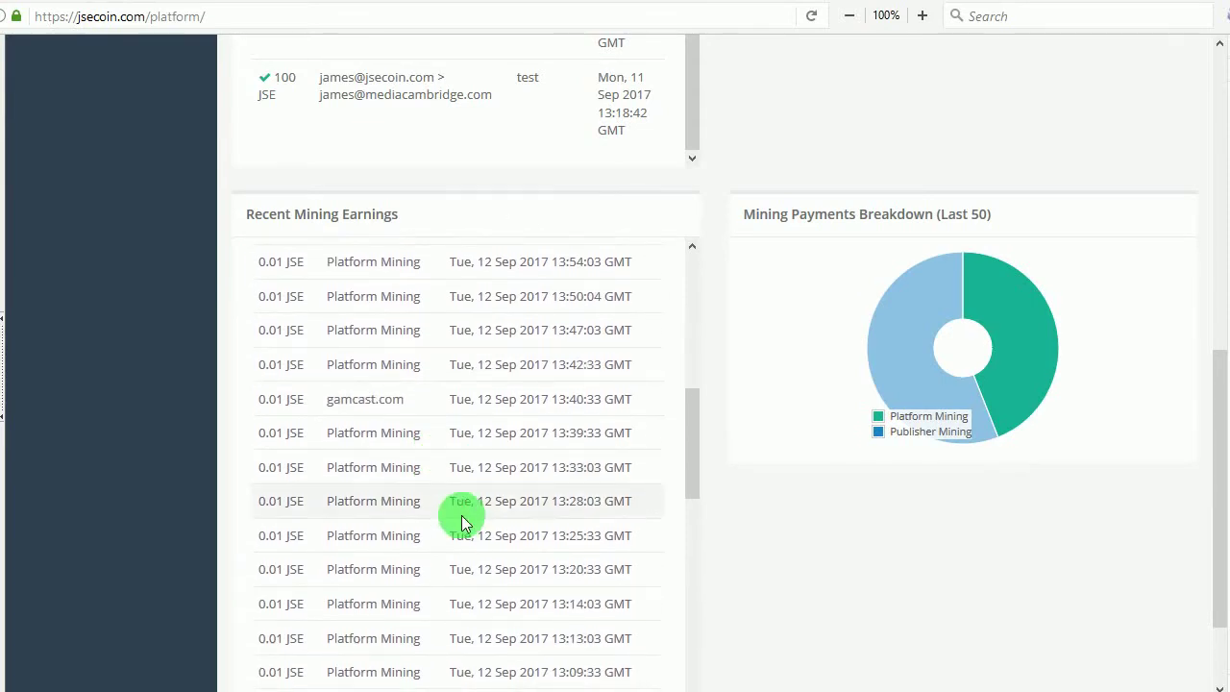
Open the Funds page and review its investor warning and the PayPal, Bitcoin/Ethereum and bank wire purchase options
scroll(807, 429, up, 8)
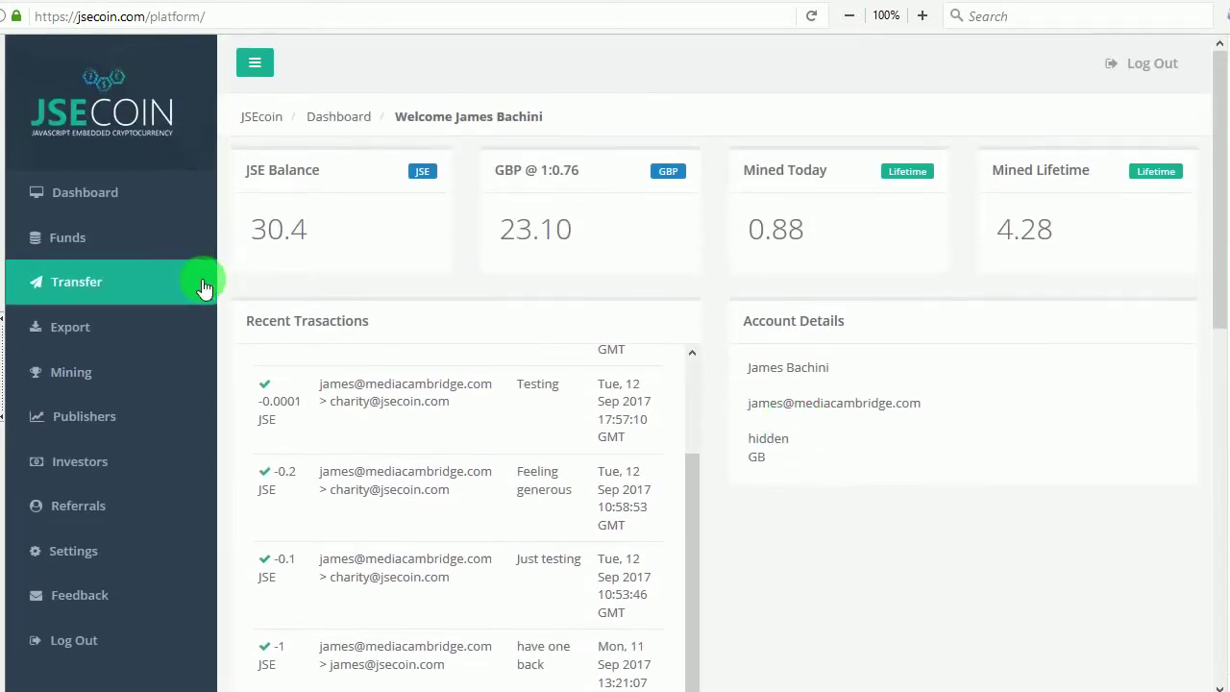
click(71, 247)
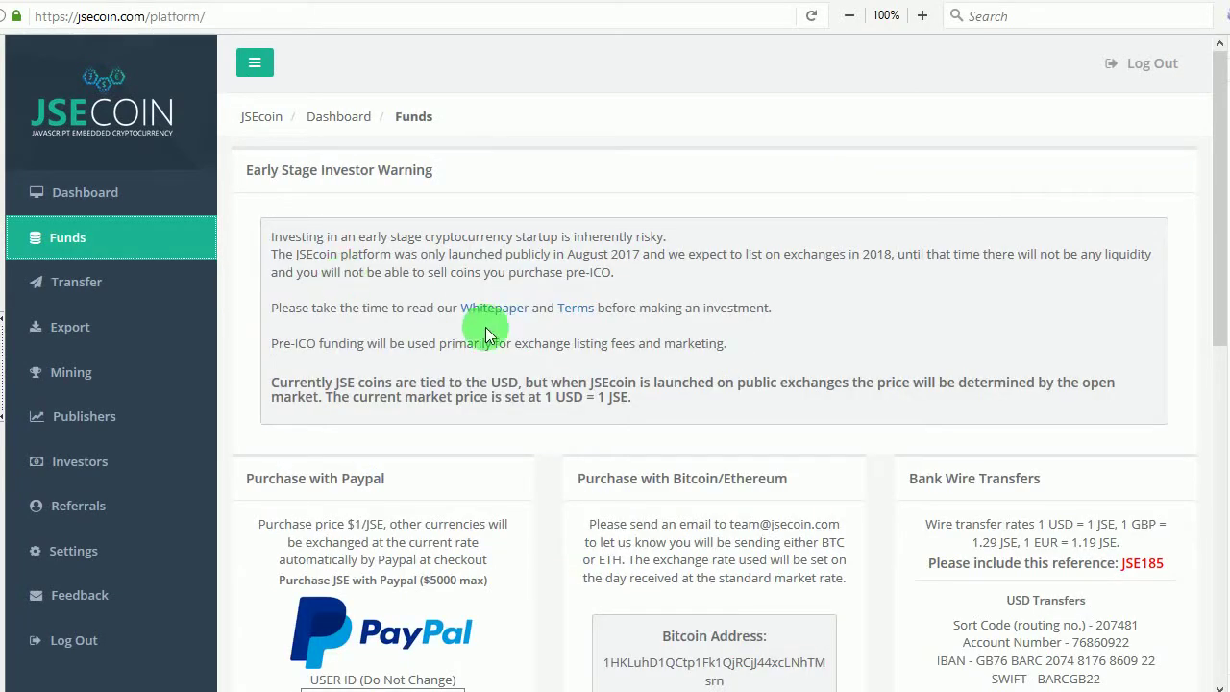
scroll(708, 508, down, 1)
scroll(708, 508, down, 3)
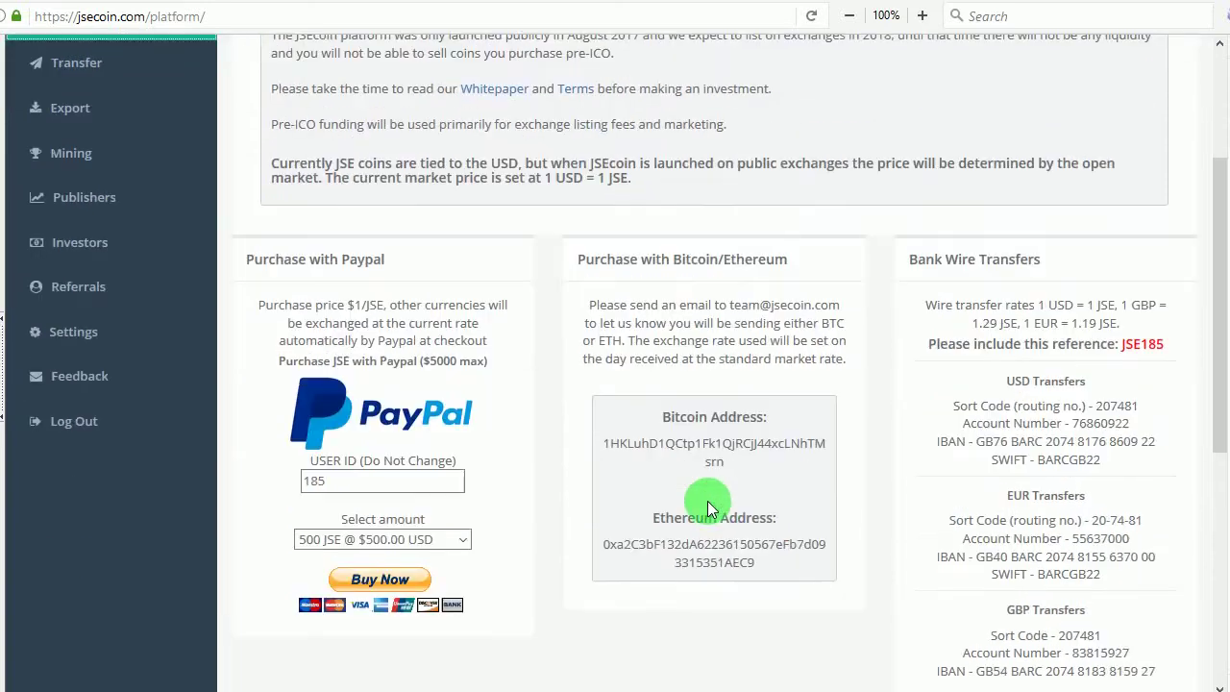
scroll(640, 472, up, 4)
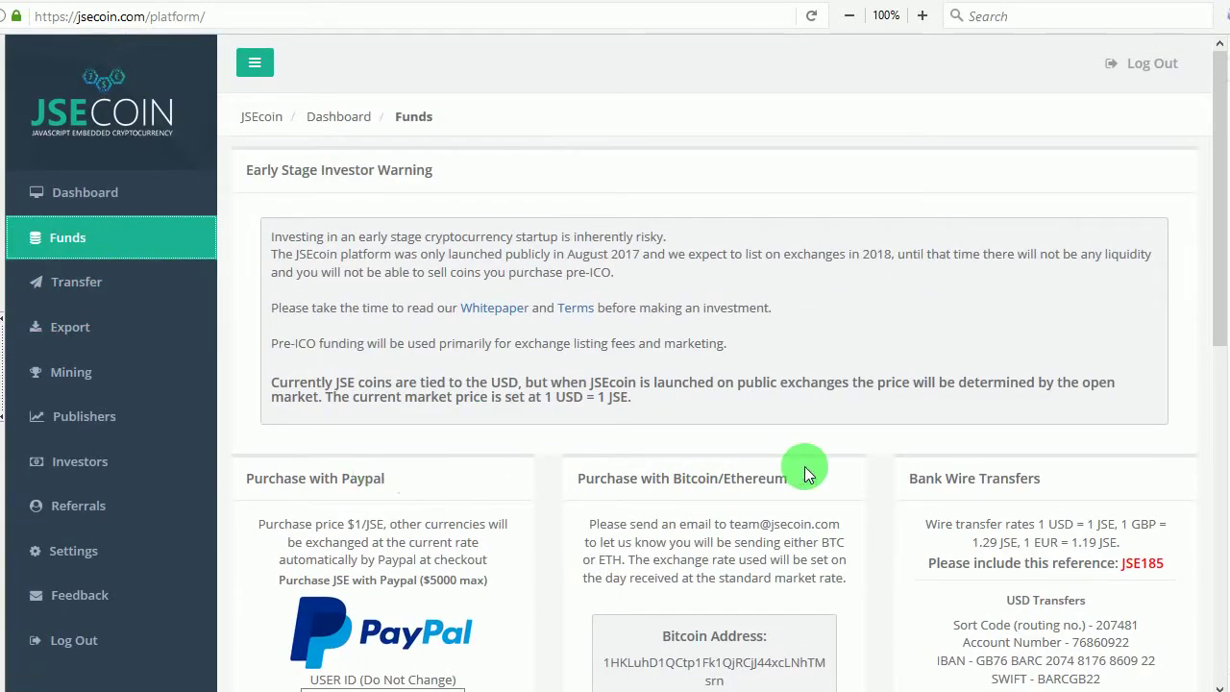
Open the Transfer page and copy the charity e-mail address from the test hint into the recipient field
click(106, 293)
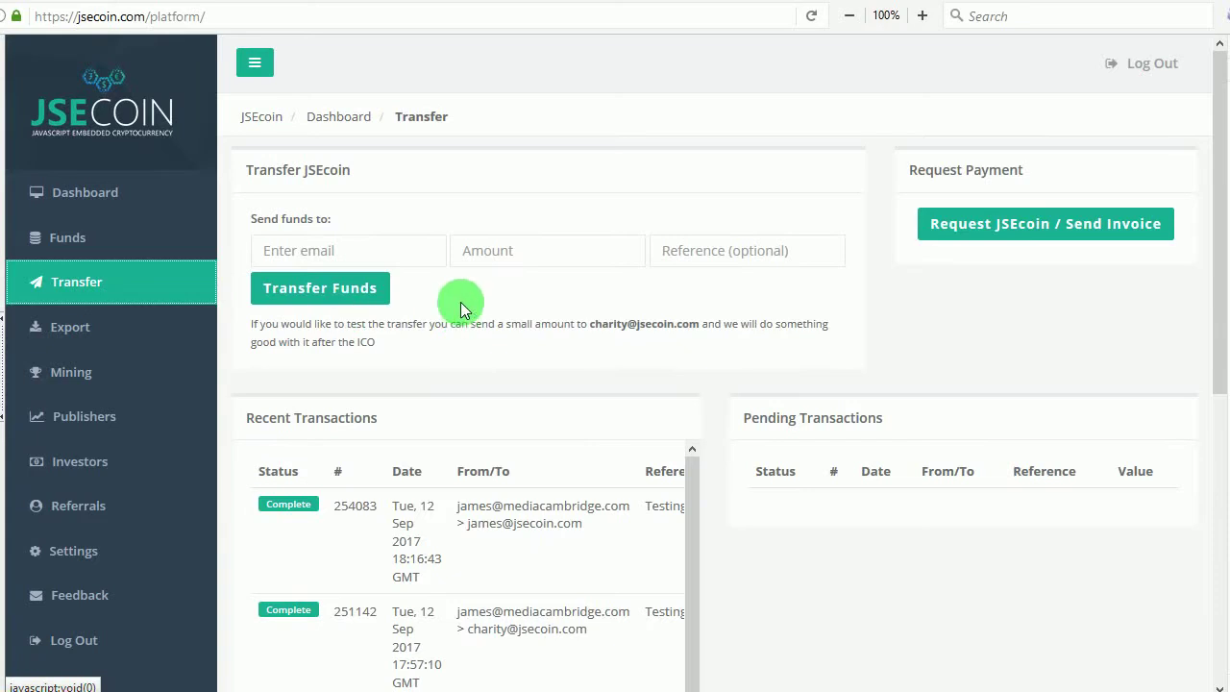
click(342, 245)
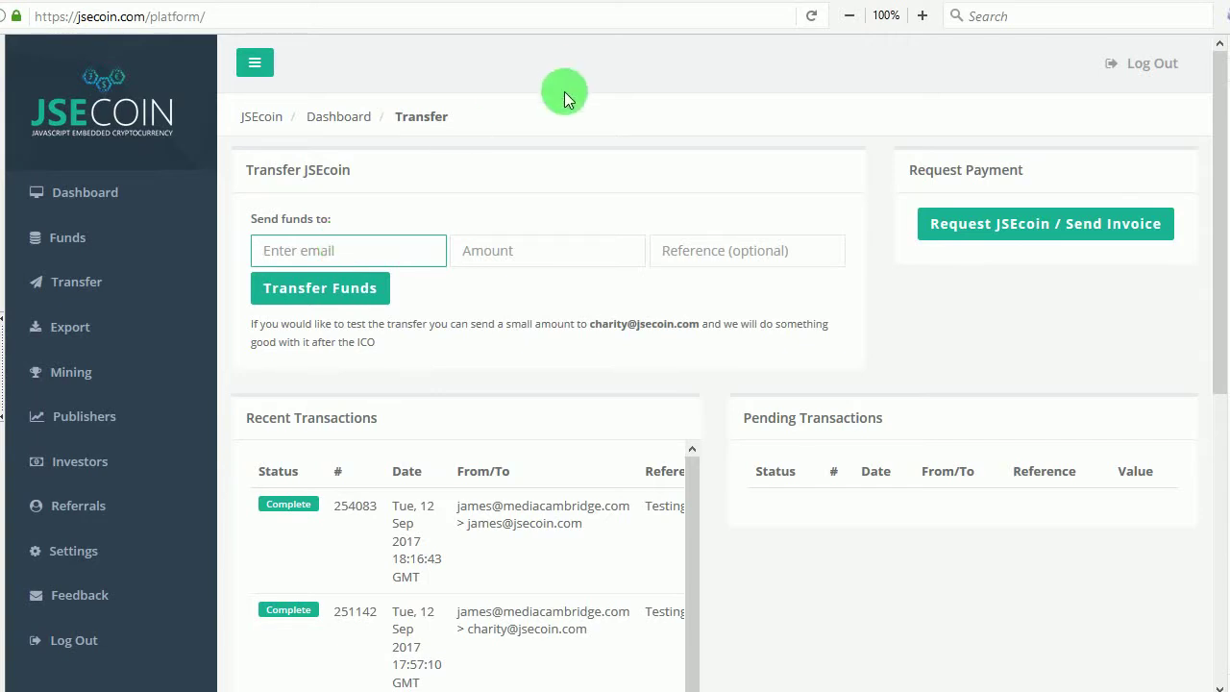
click(591, 326)
drag(591, 326, 699, 324)
key(ctrl+c)
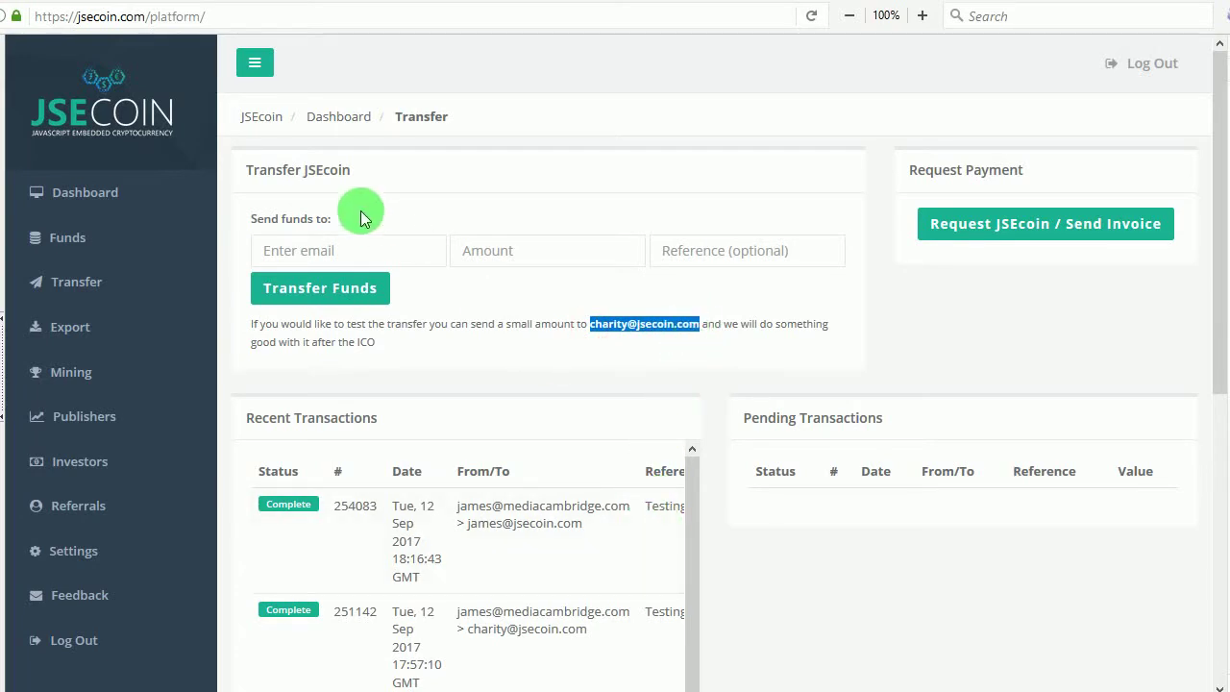
click(363, 250)
key(ctrl+v)
Set the transfer amount to 0.01 and enter "Test Charity Account" as the reference
click(528, 247)
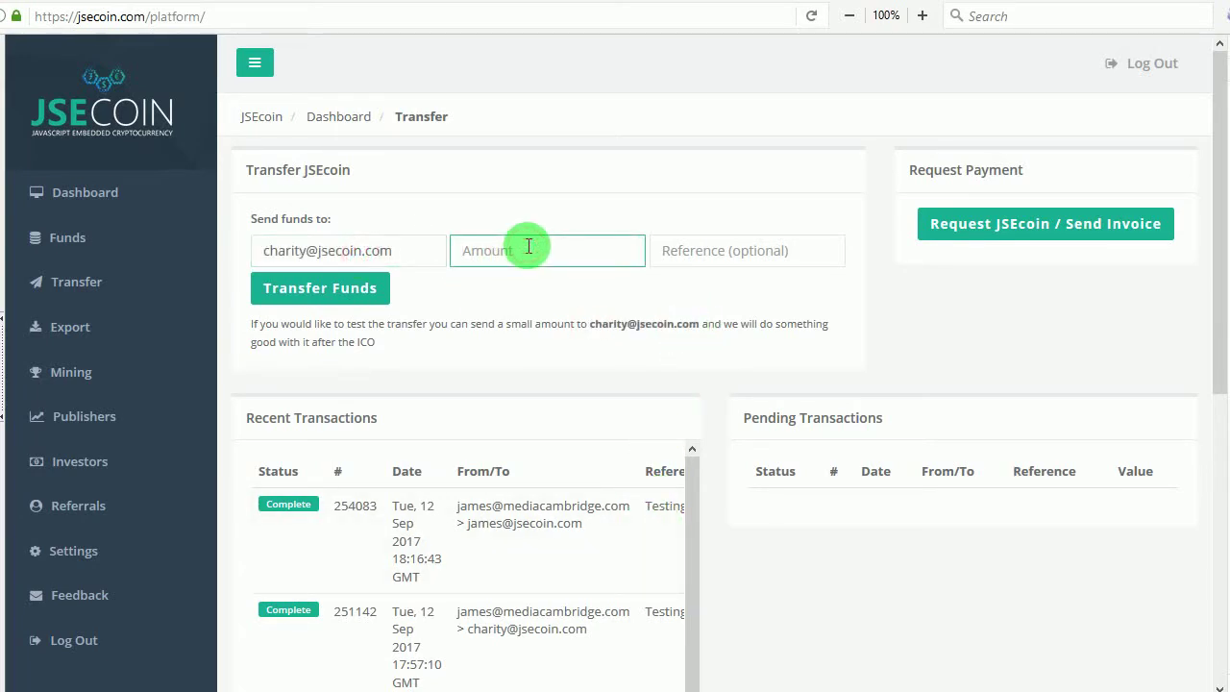
text(0.01)
click(668, 246)
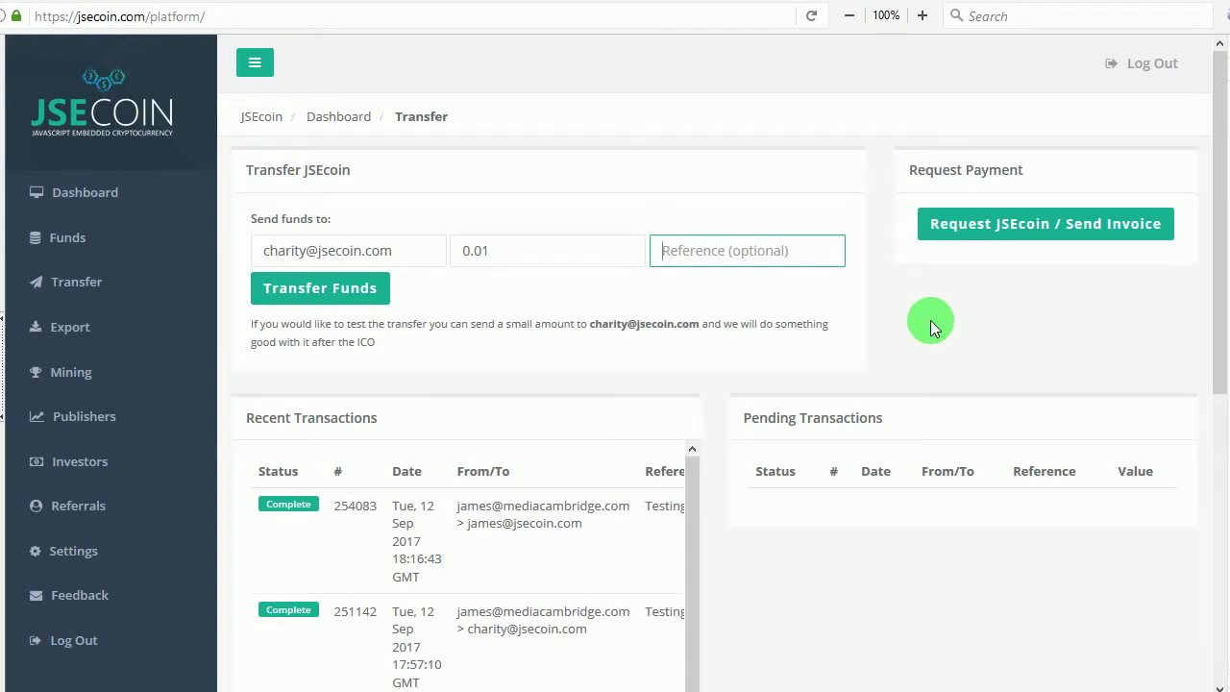
text(T)
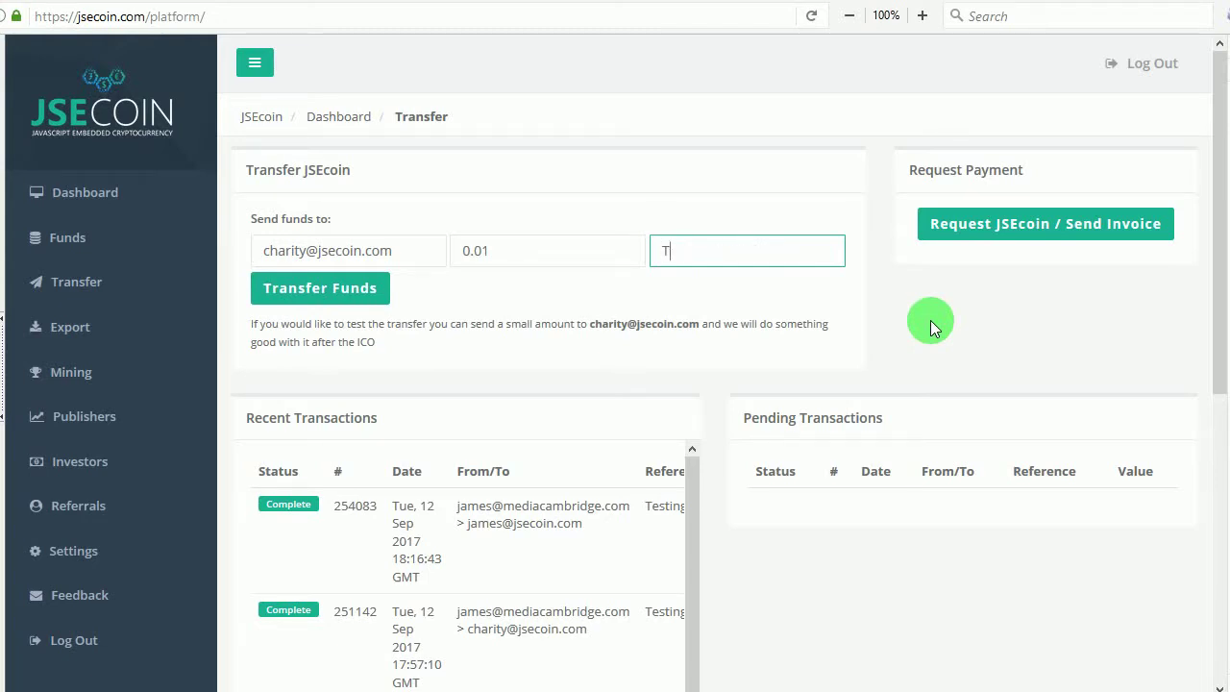
text(est Charity ACcount)
key(Left)
key(Left)
key(Left)
key(Left)
key(Left)
key(shift+Left)
text(c)
Submit the transfer to the charity account, approve it and dismiss the confirmation message
click(334, 299)
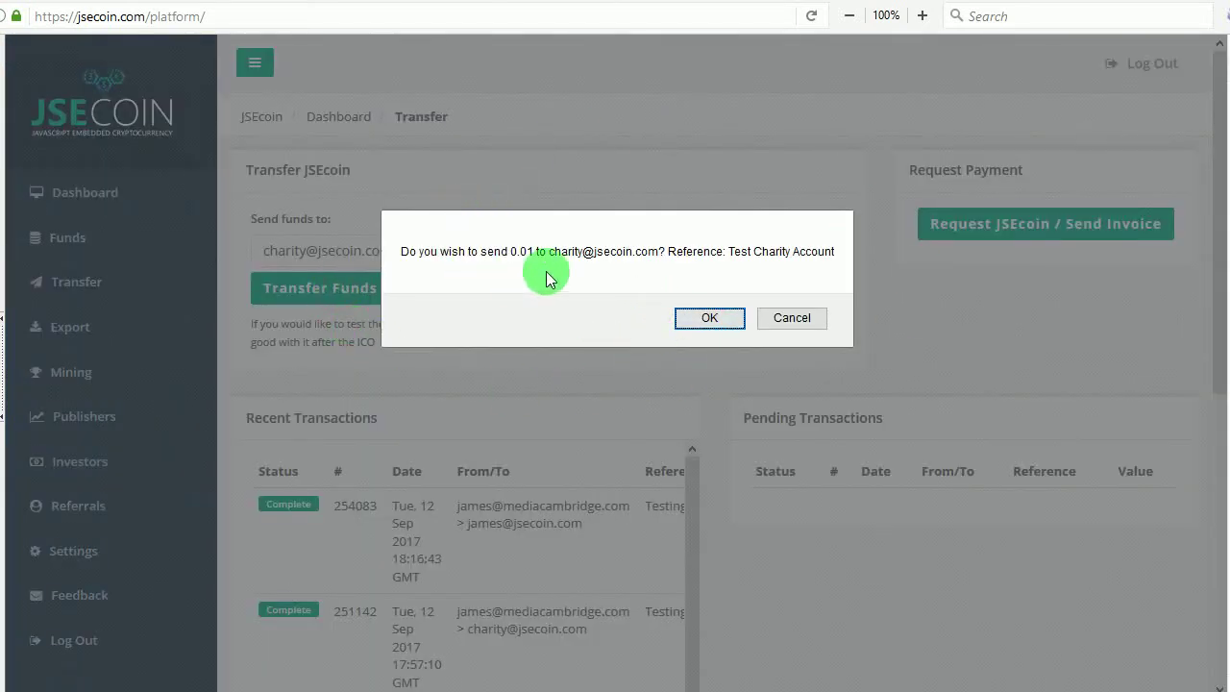
click(731, 328)
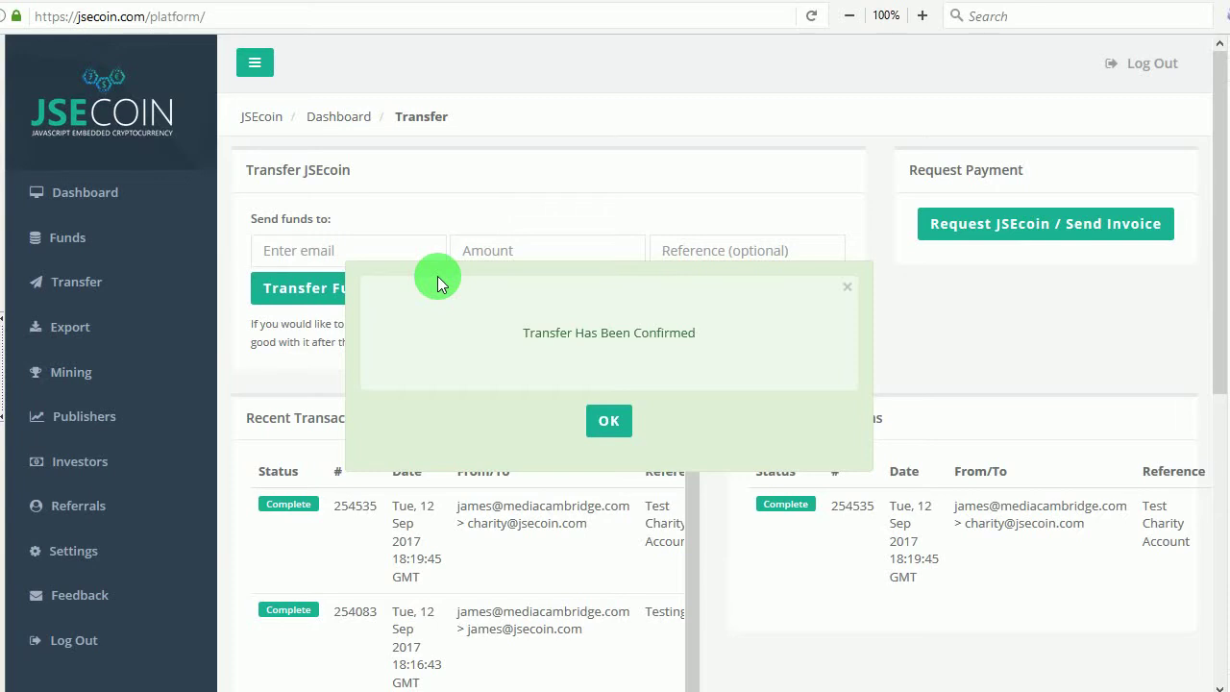
click(608, 423)
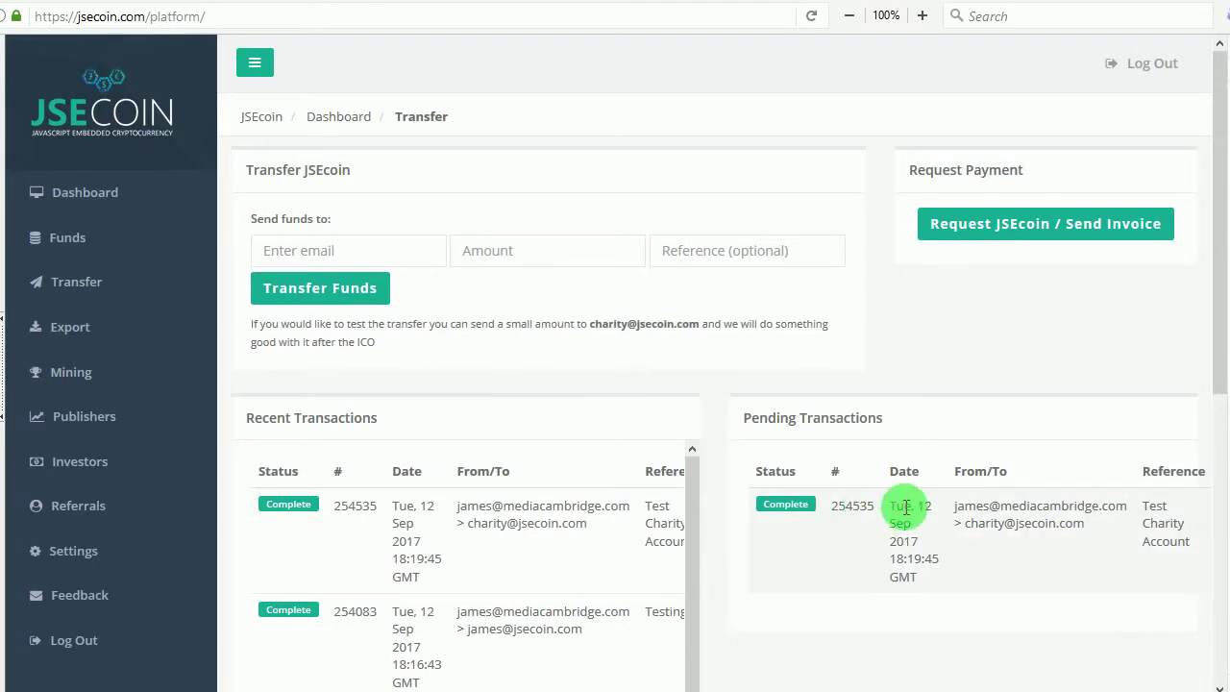
Examine the new charity transfer's entries in the pending and recent transactions lists
drag(906, 507, 1086, 524)
drag(446, 505, 625, 522)
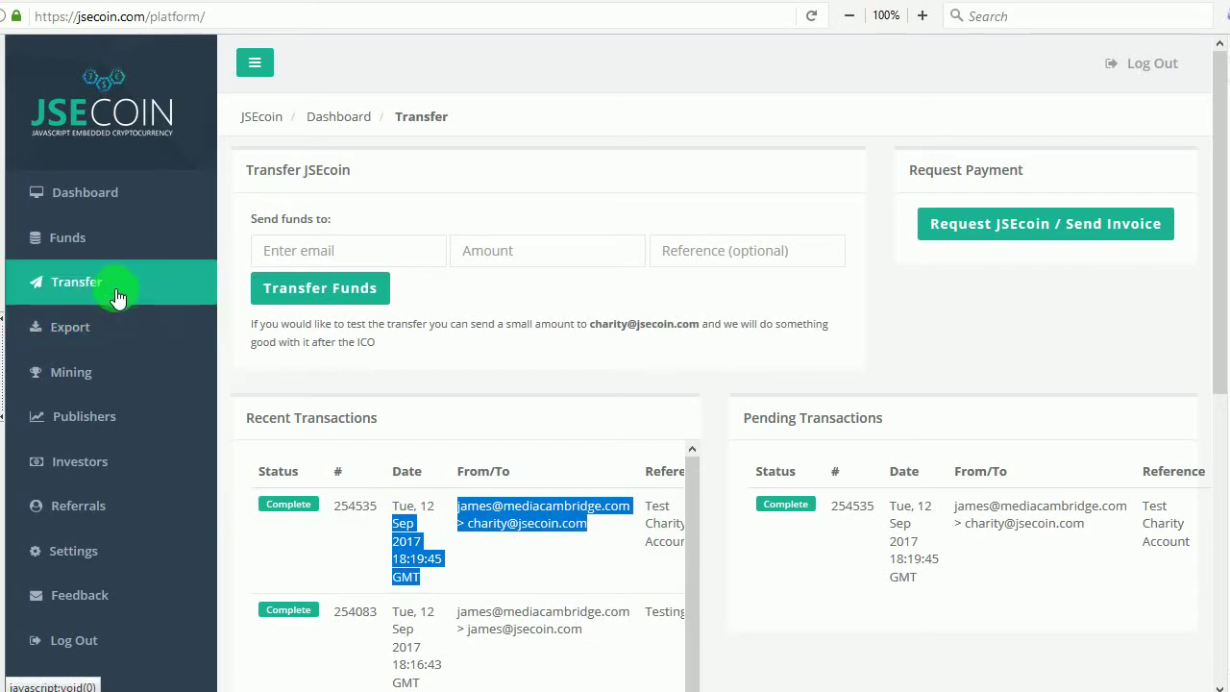
scroll(549, 432, down, 5)
scroll(549, 432, up, 5)
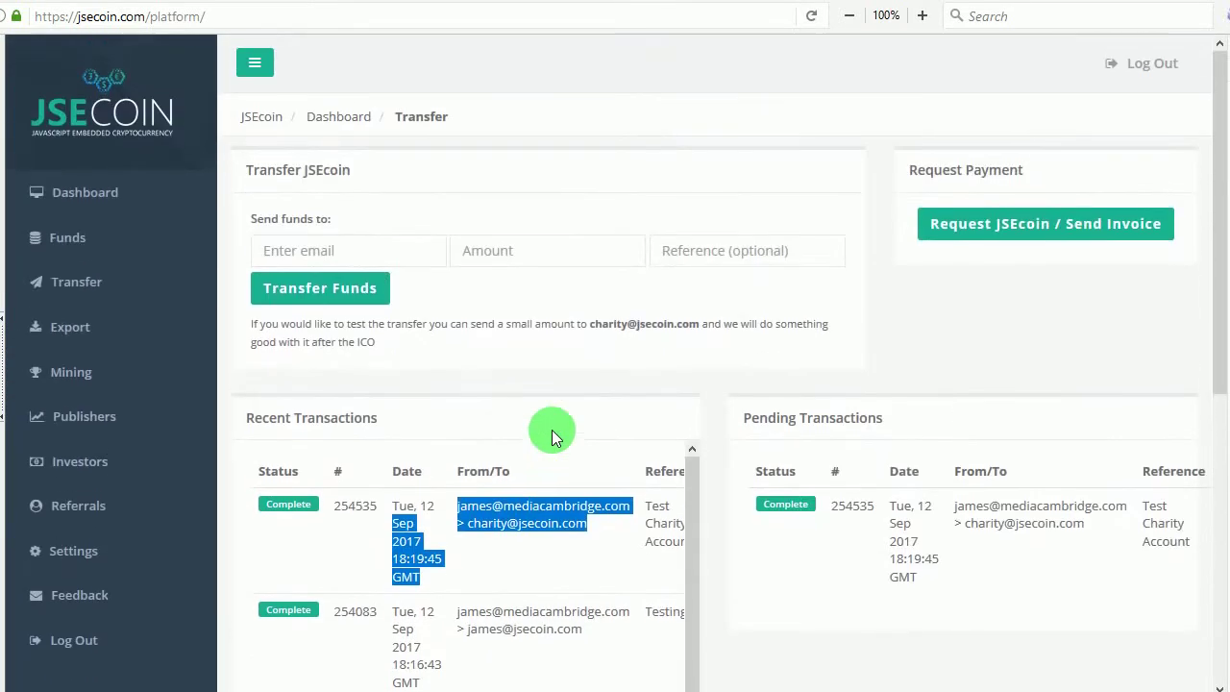
Export 0.4 JSE from the account, highlight the generated export code and close the export dialog
click(144, 329)
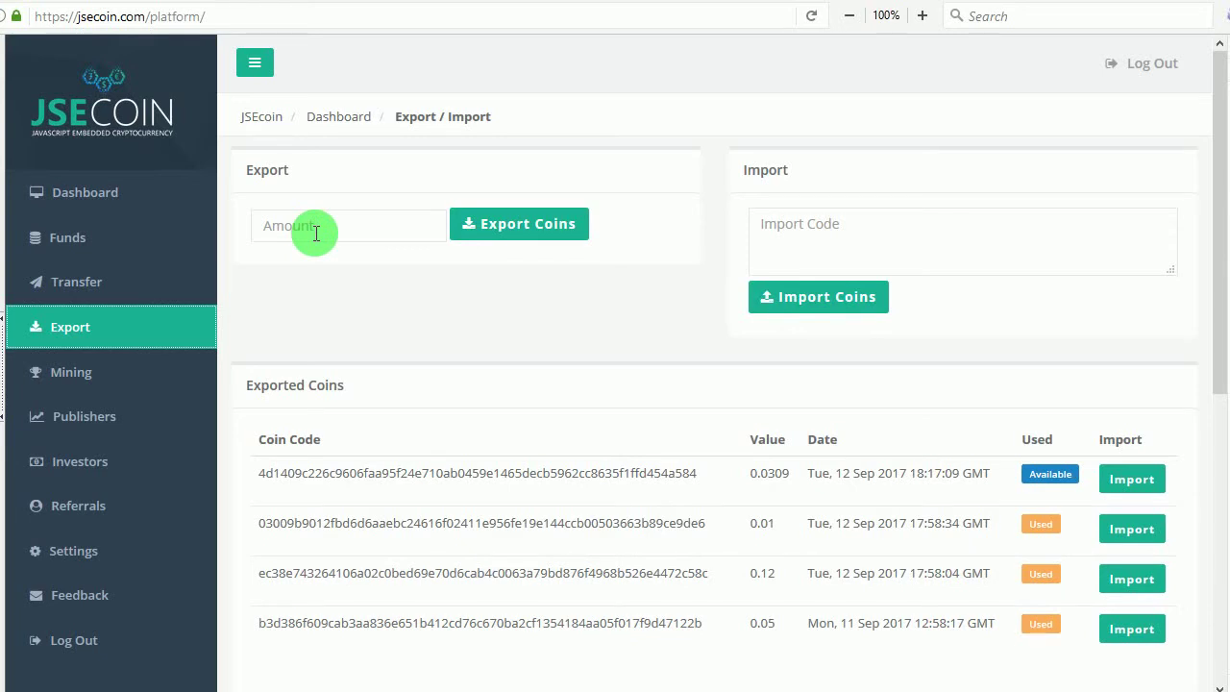
click(317, 233)
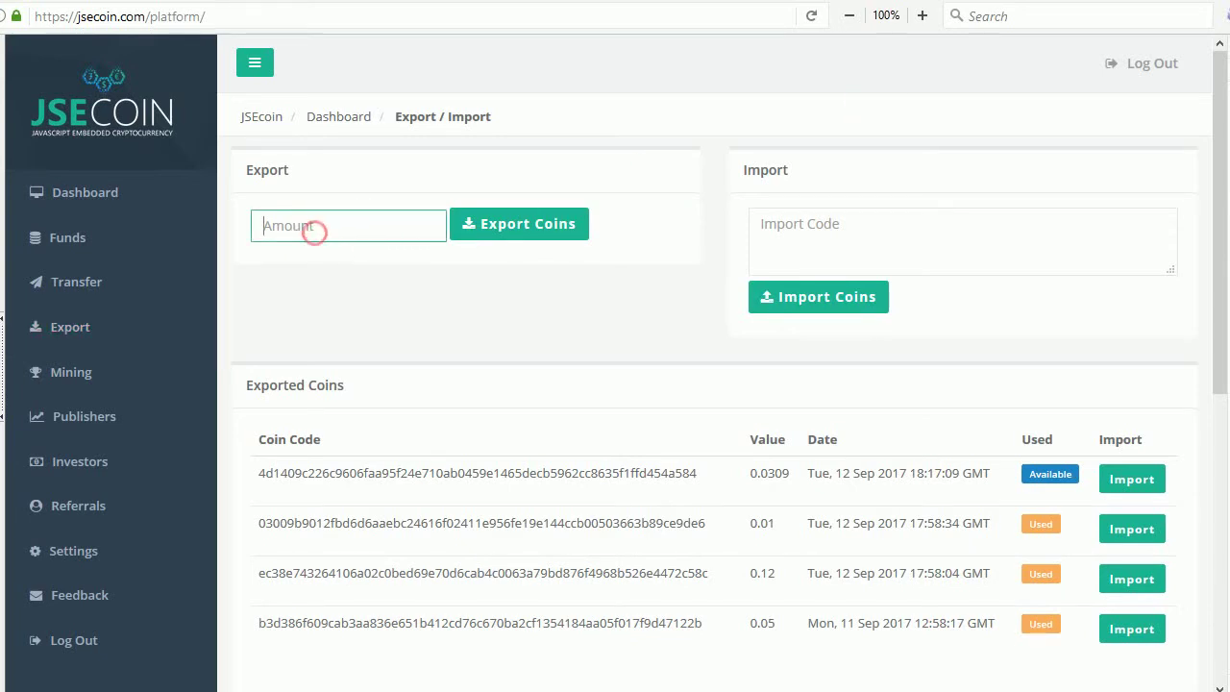
text(0.4)
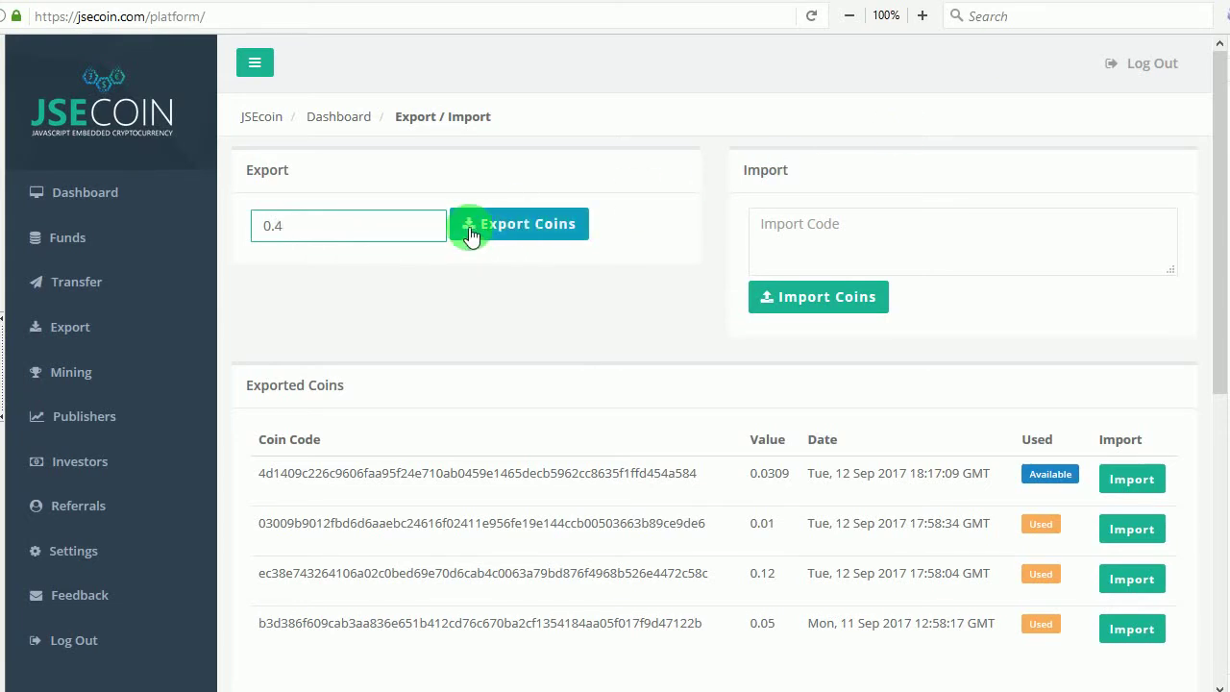
click(560, 225)
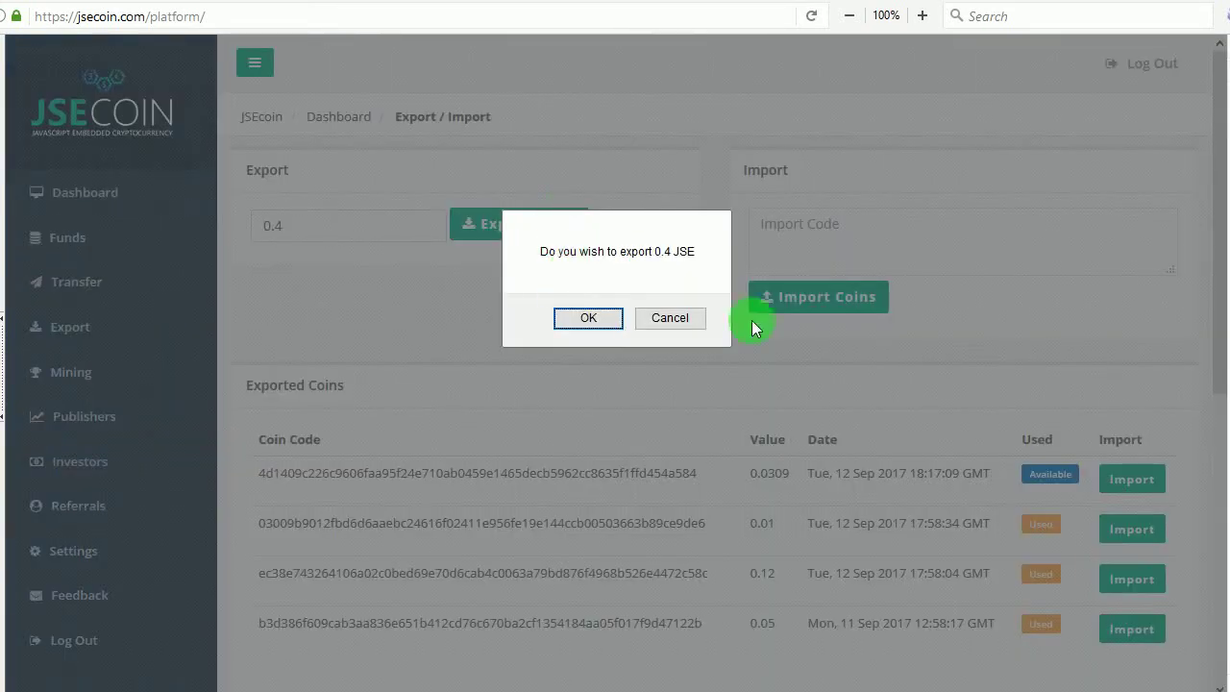
click(605, 330)
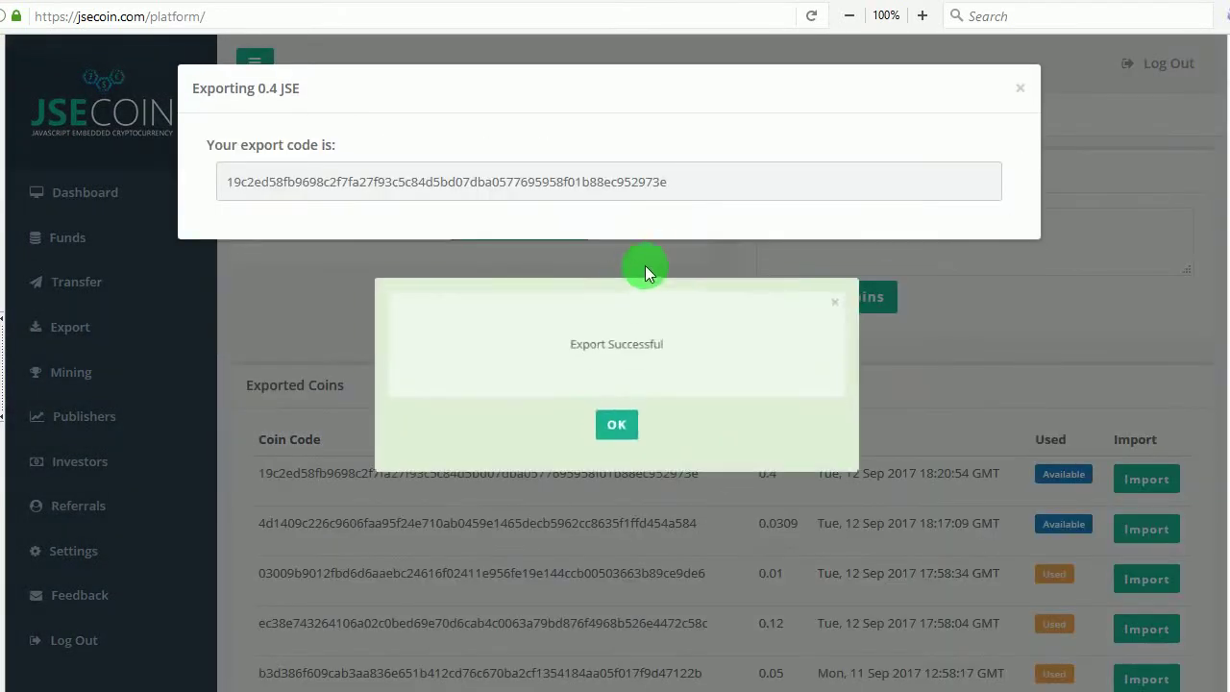
click(615, 413)
drag(680, 189, 226, 187)
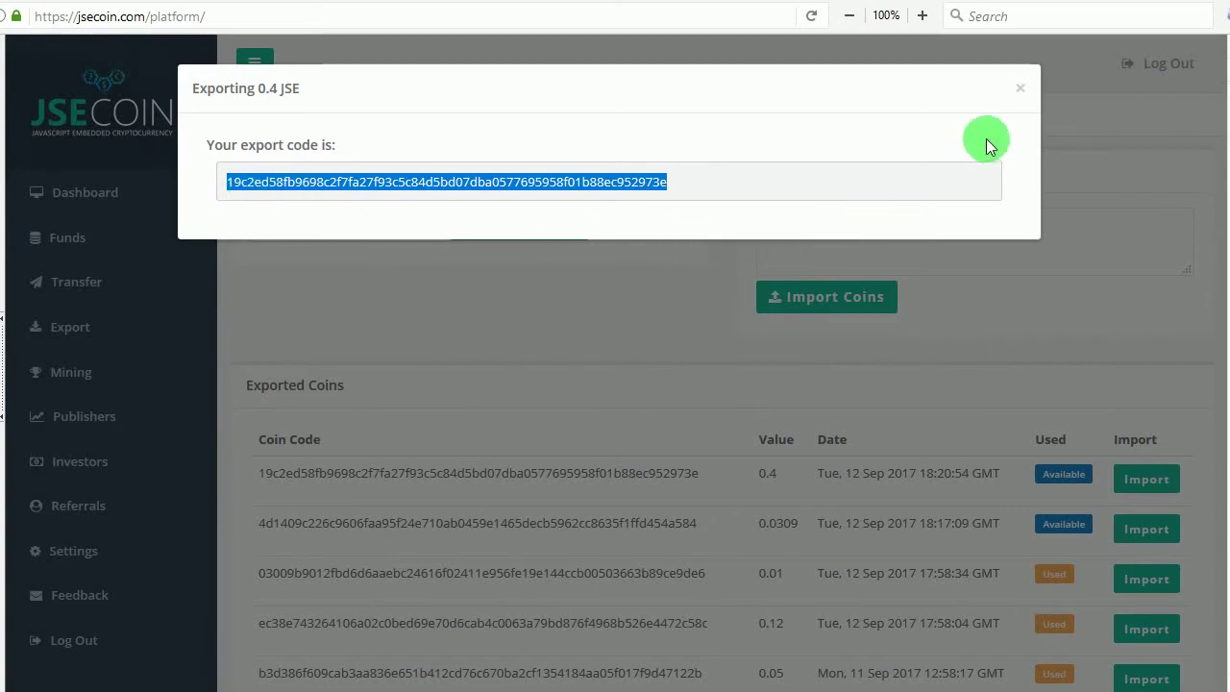
click(1022, 91)
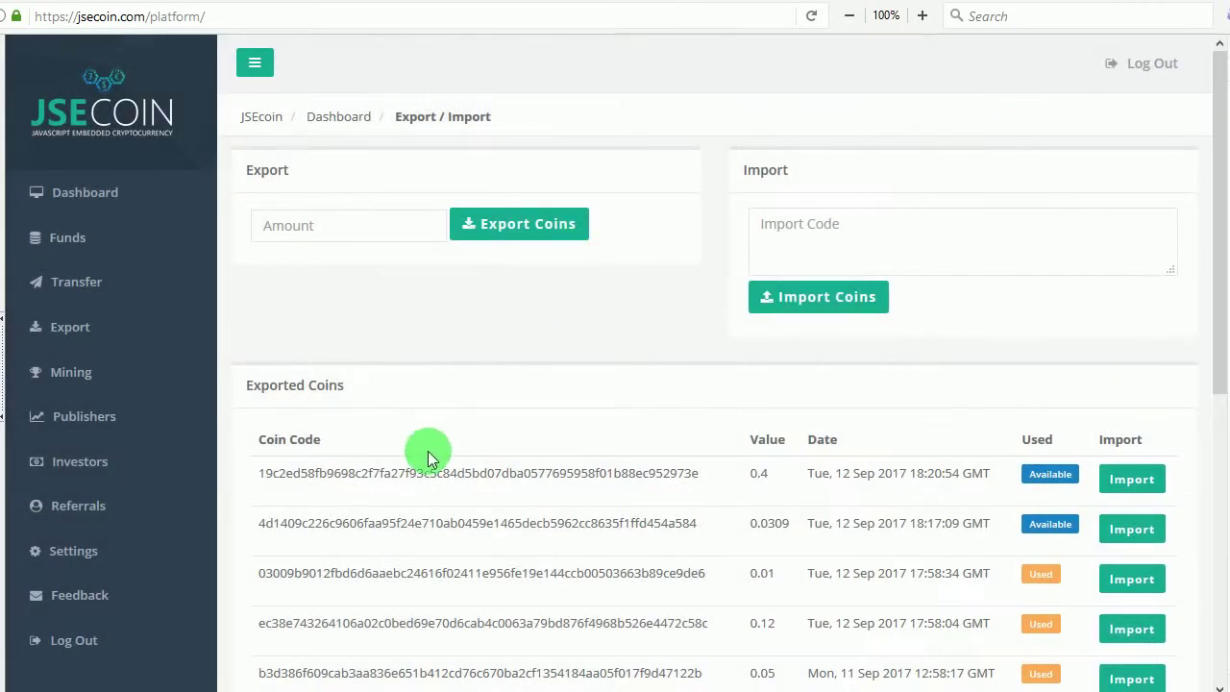
Copy the coin code of the 0.4 JSE export, paste it as the import code and import the coins
drag(252, 473, 709, 478)
key(ctrl+c)
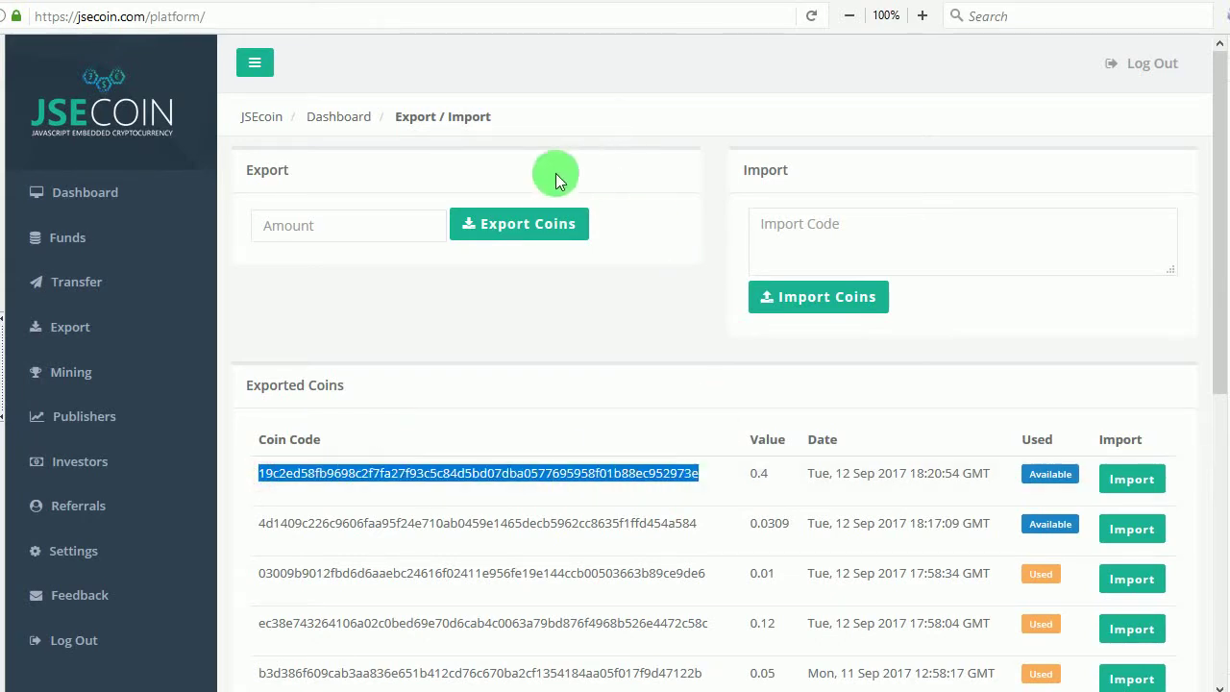
click(818, 231)
key(ctrl+v)
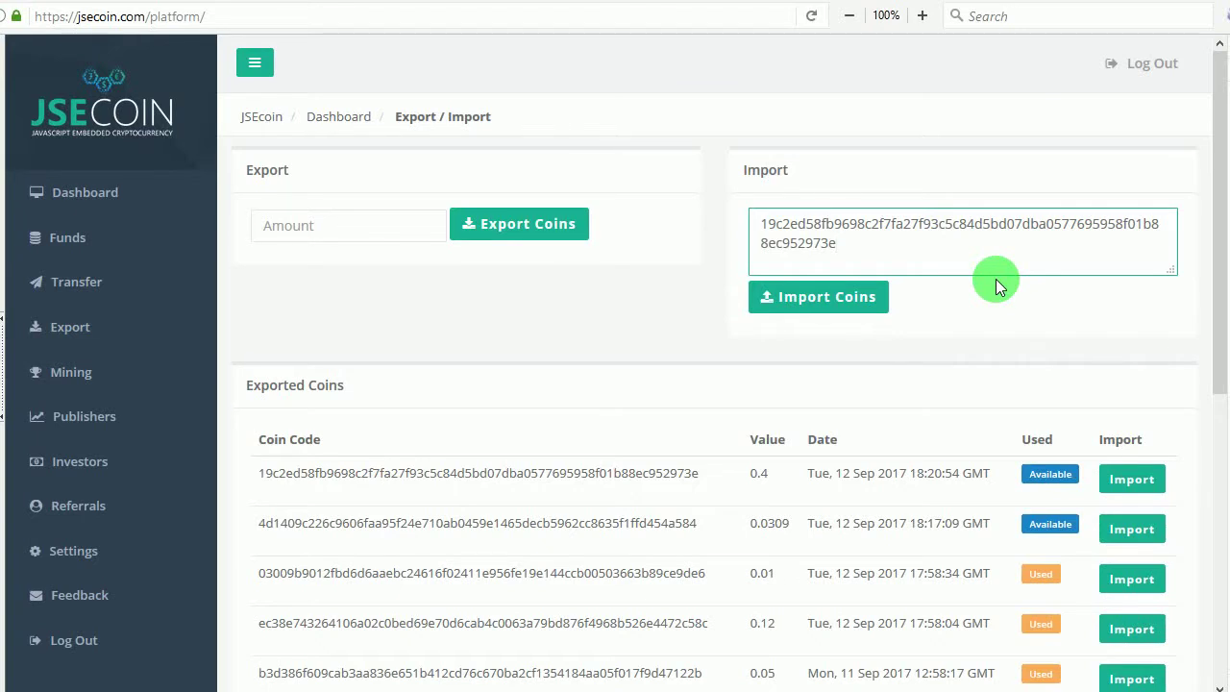
click(823, 315)
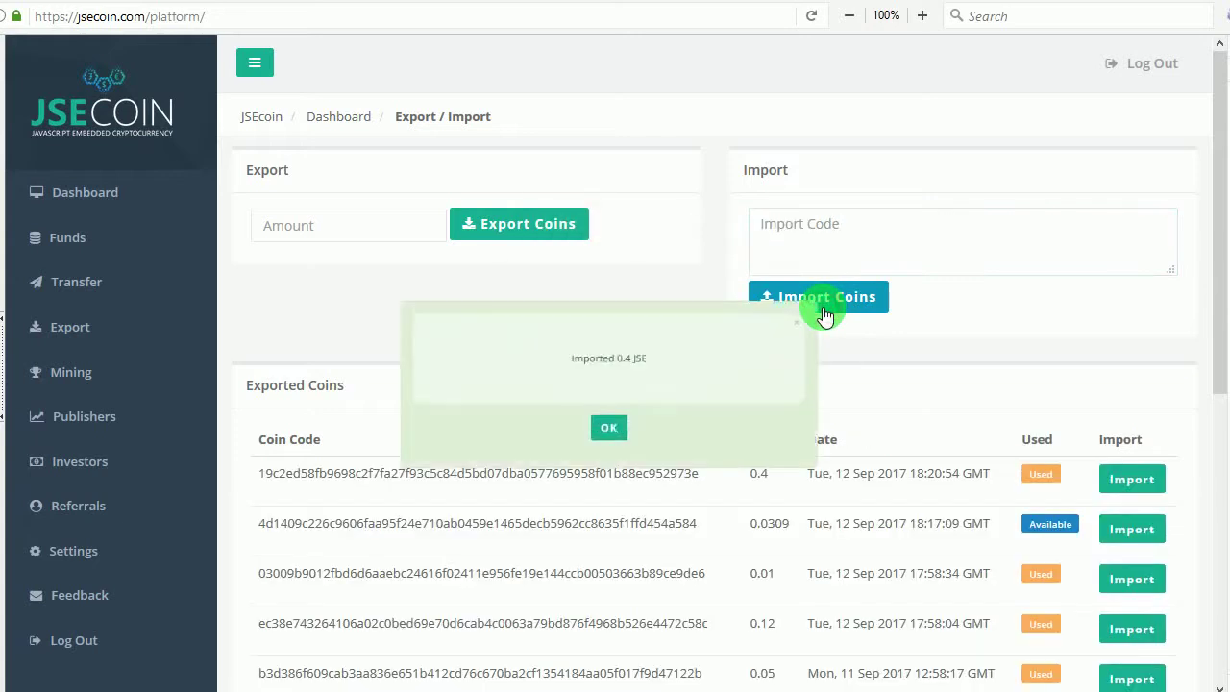
Import the available 0.0309 JSE coin directly from the exported coins list and dismiss the confirmation messages
click(613, 423)
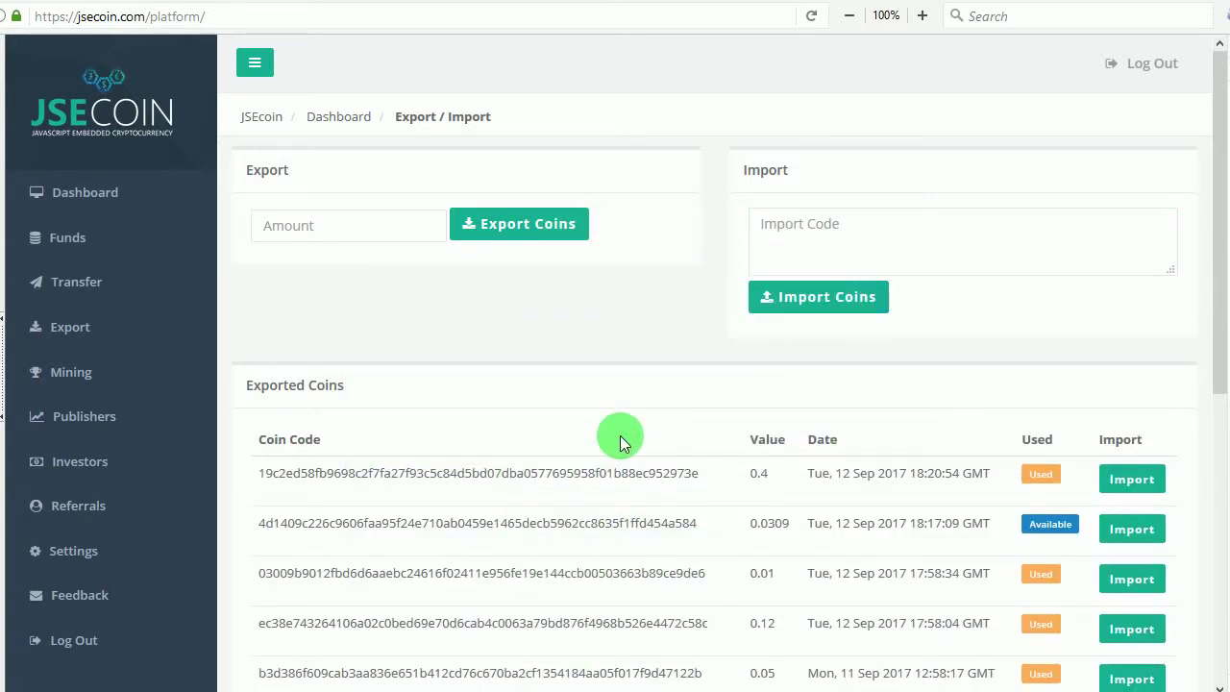
drag(703, 519, 238, 526)
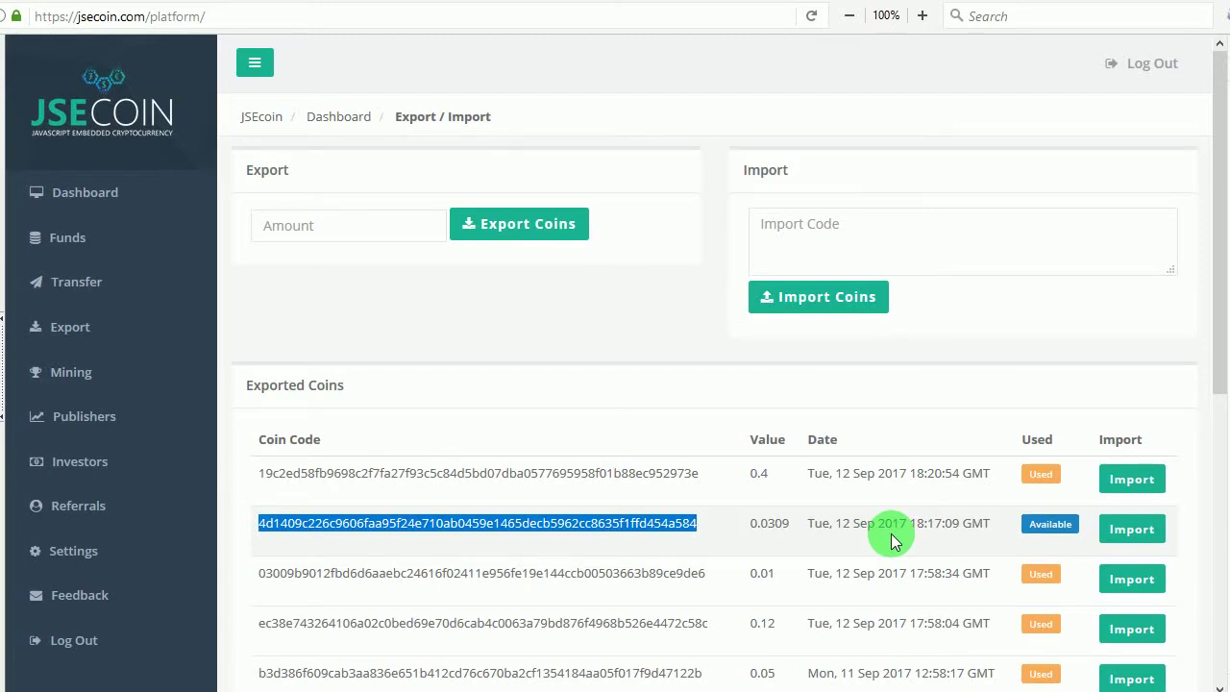
click(1134, 531)
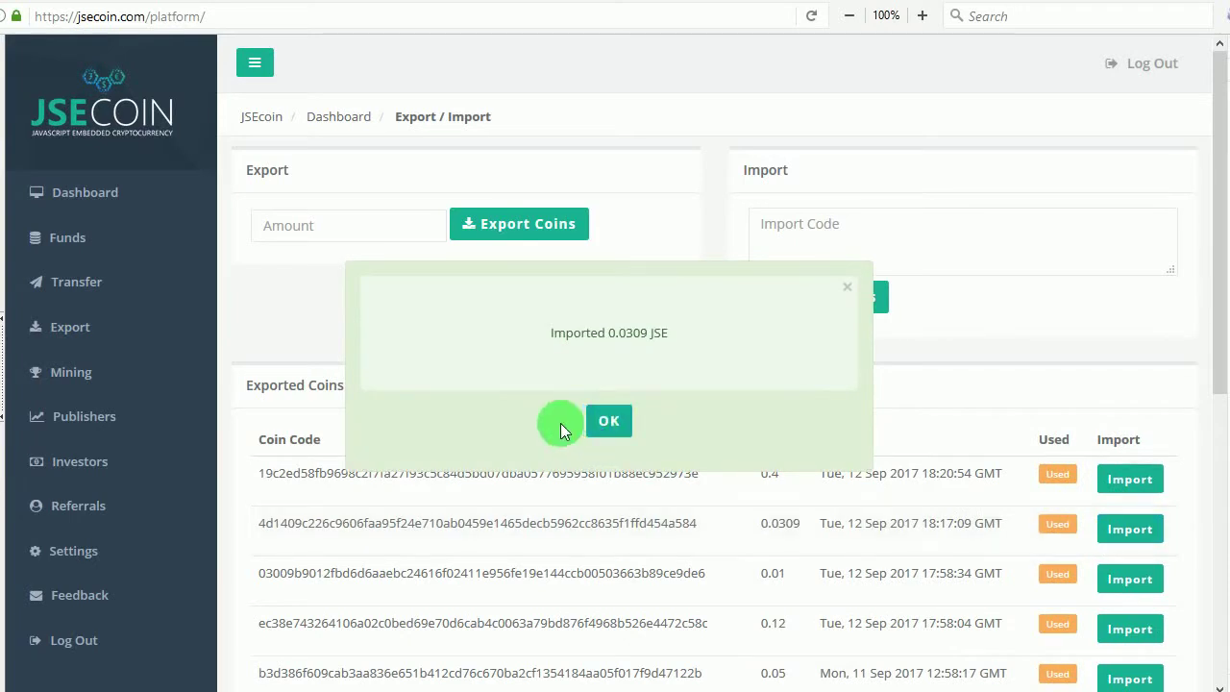
click(627, 422)
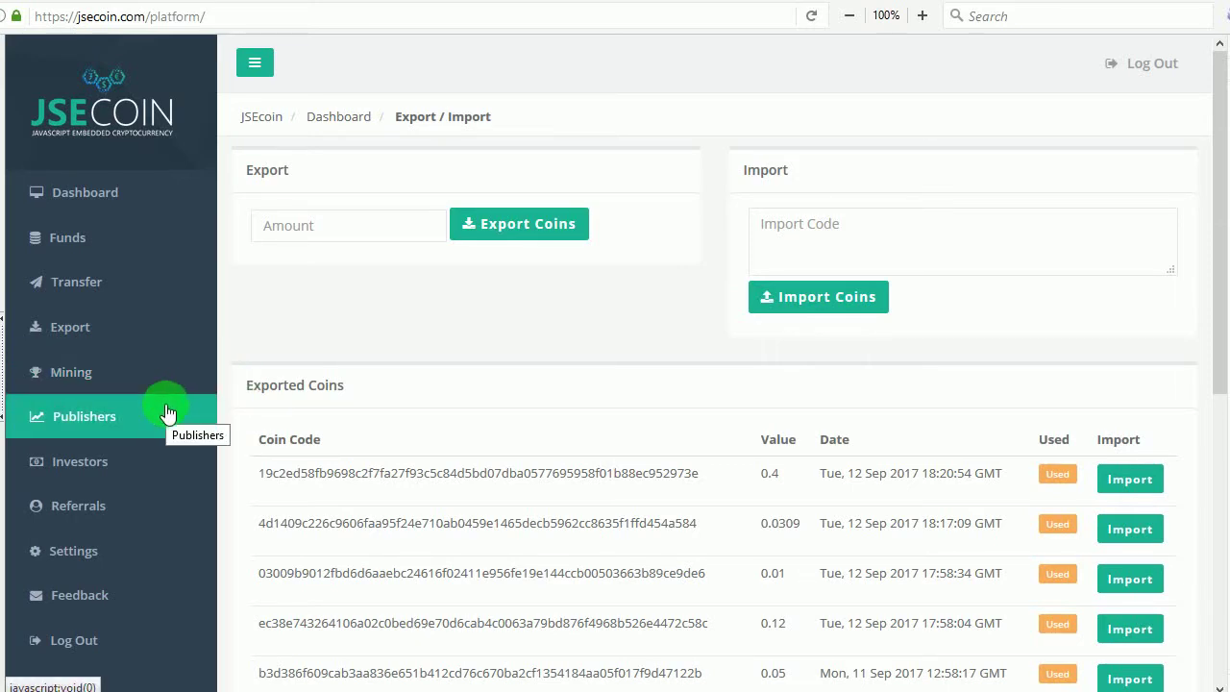
Open the mining page, review its hash rate chart and recent self-mining payments, and start mining
click(139, 371)
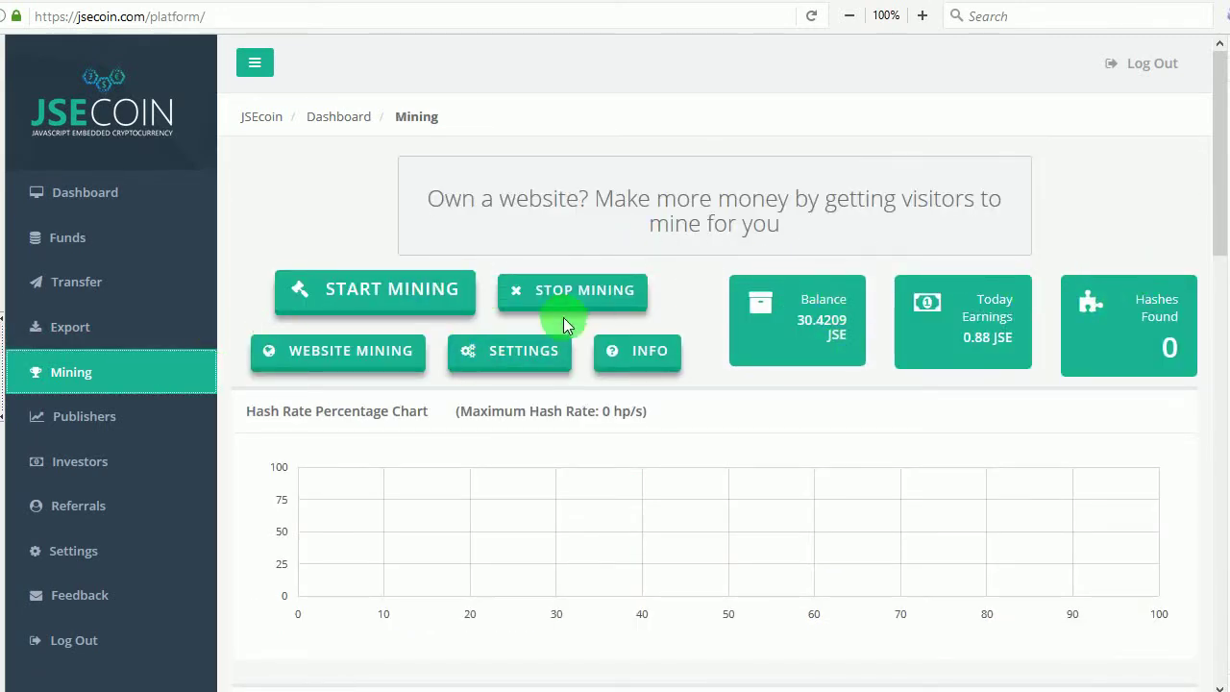
scroll(999, 512, down, 4)
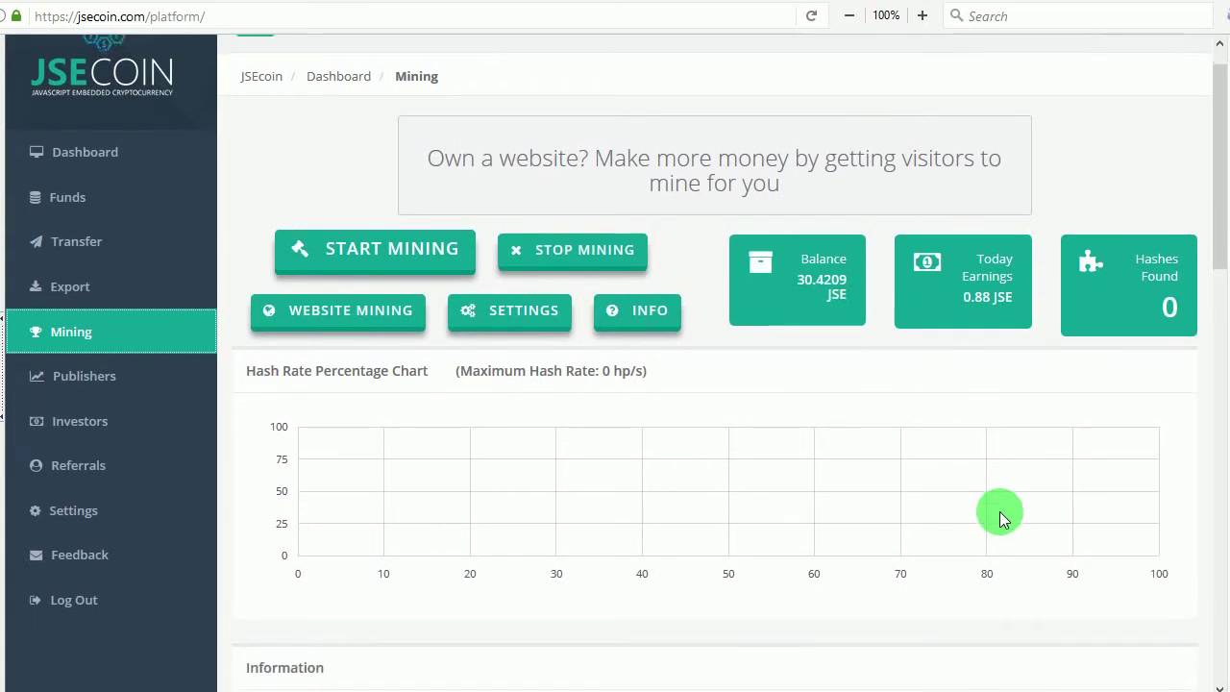
scroll(1000, 511, down, 4)
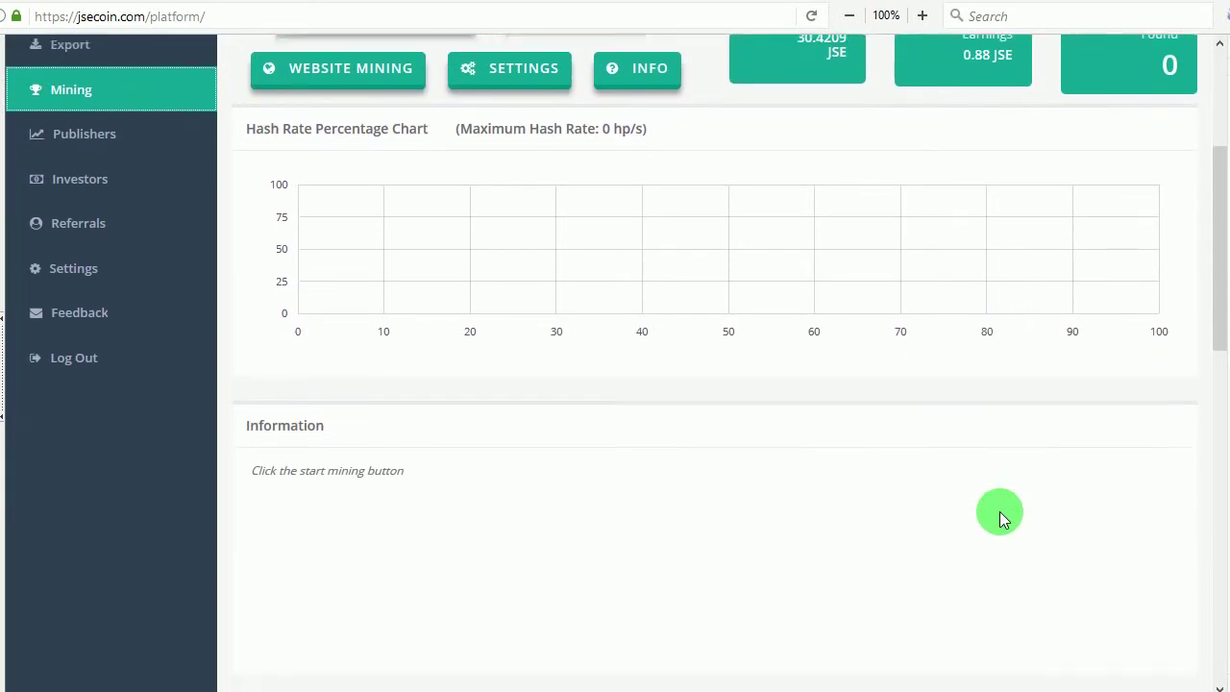
scroll(999, 512, down, 4)
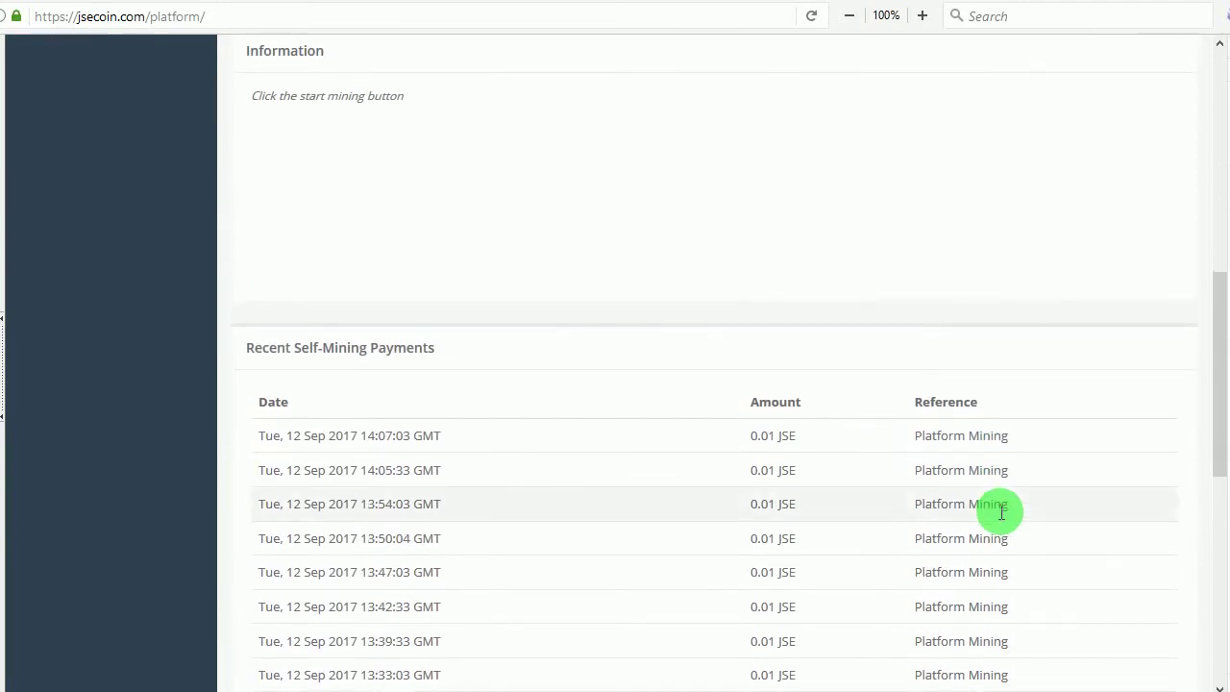
scroll(999, 511, up, 12)
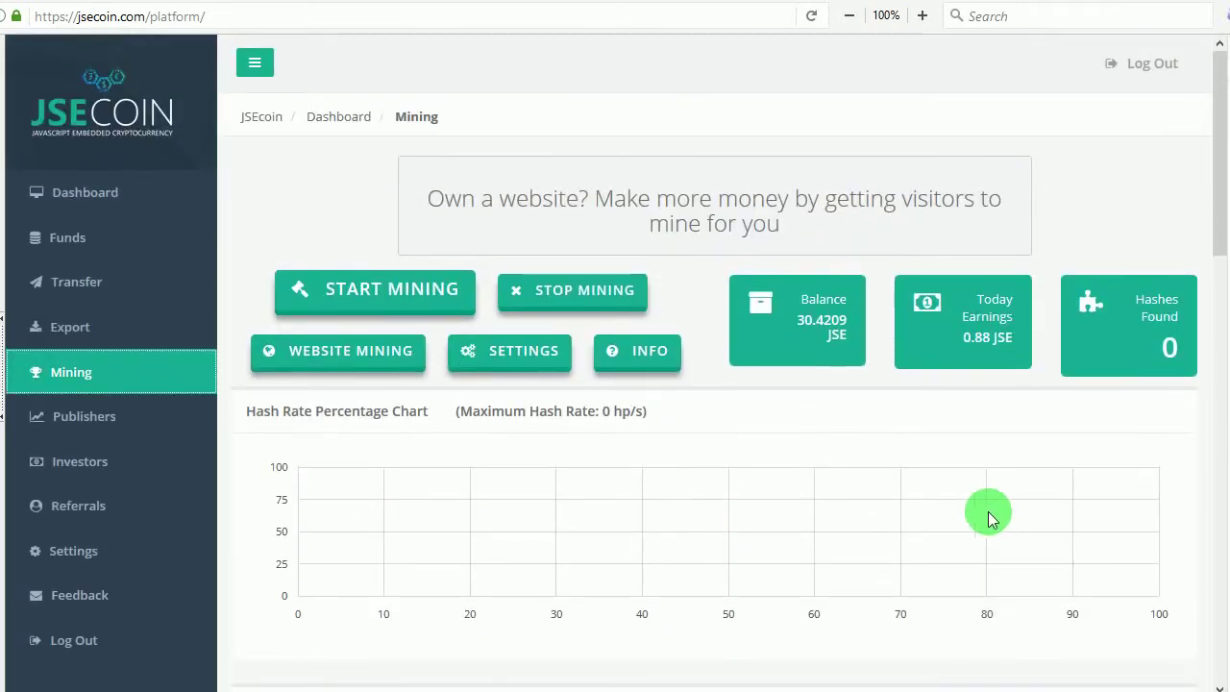
click(415, 307)
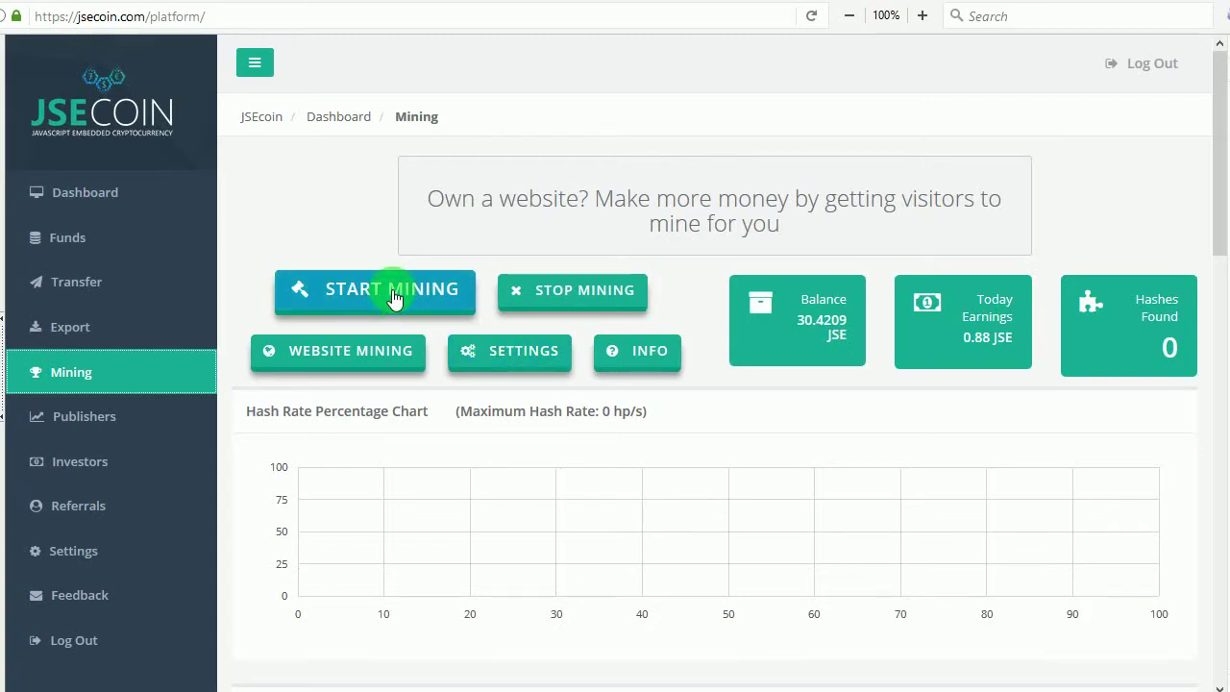
click(394, 298)
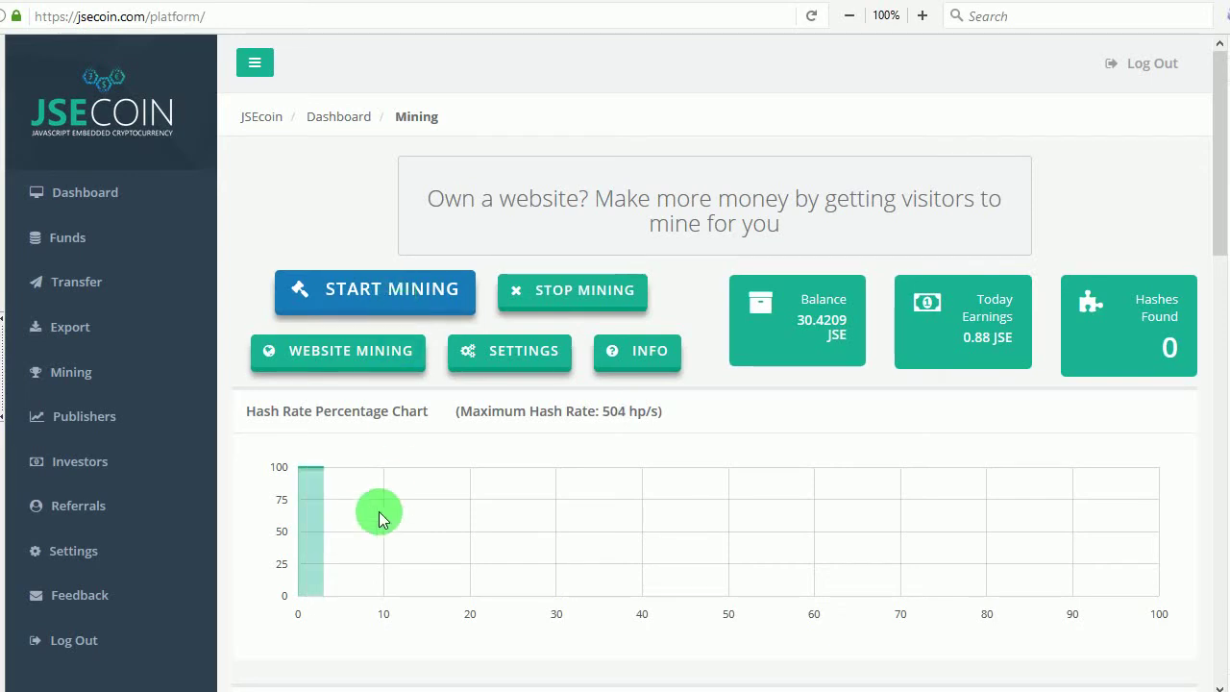
Show the mining settings and raise the hash rate acceleration to 7
scroll(422, 497, down, 1)
scroll(423, 492, down, 2)
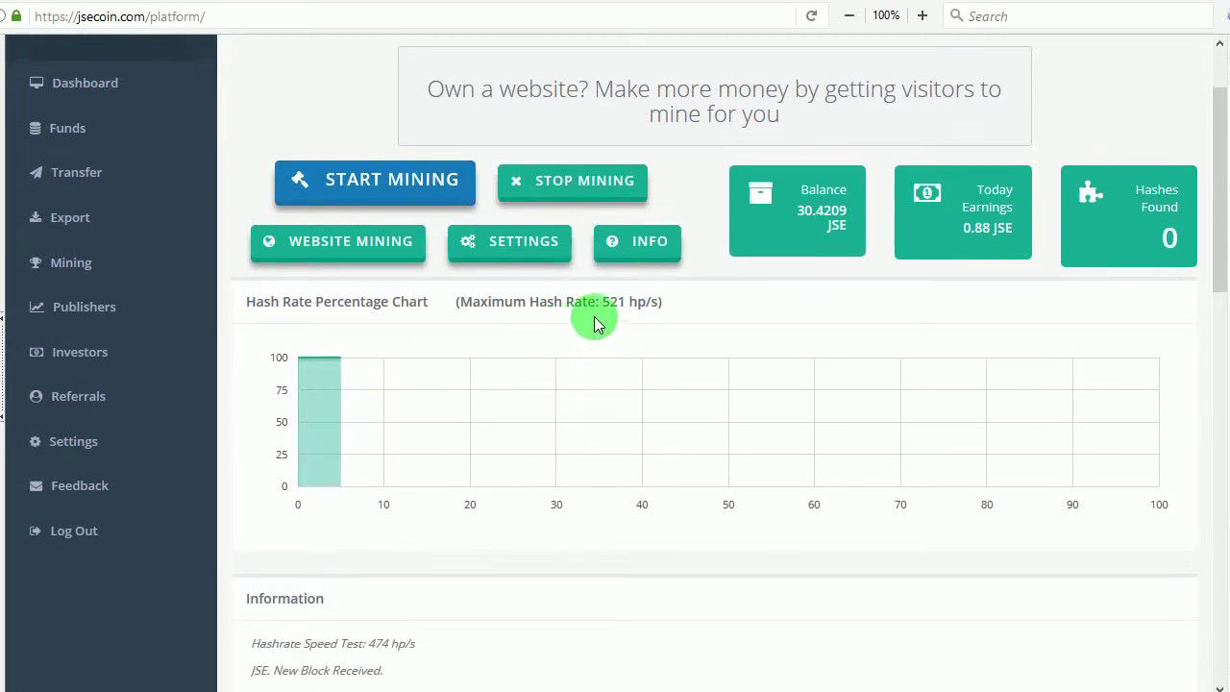
click(530, 240)
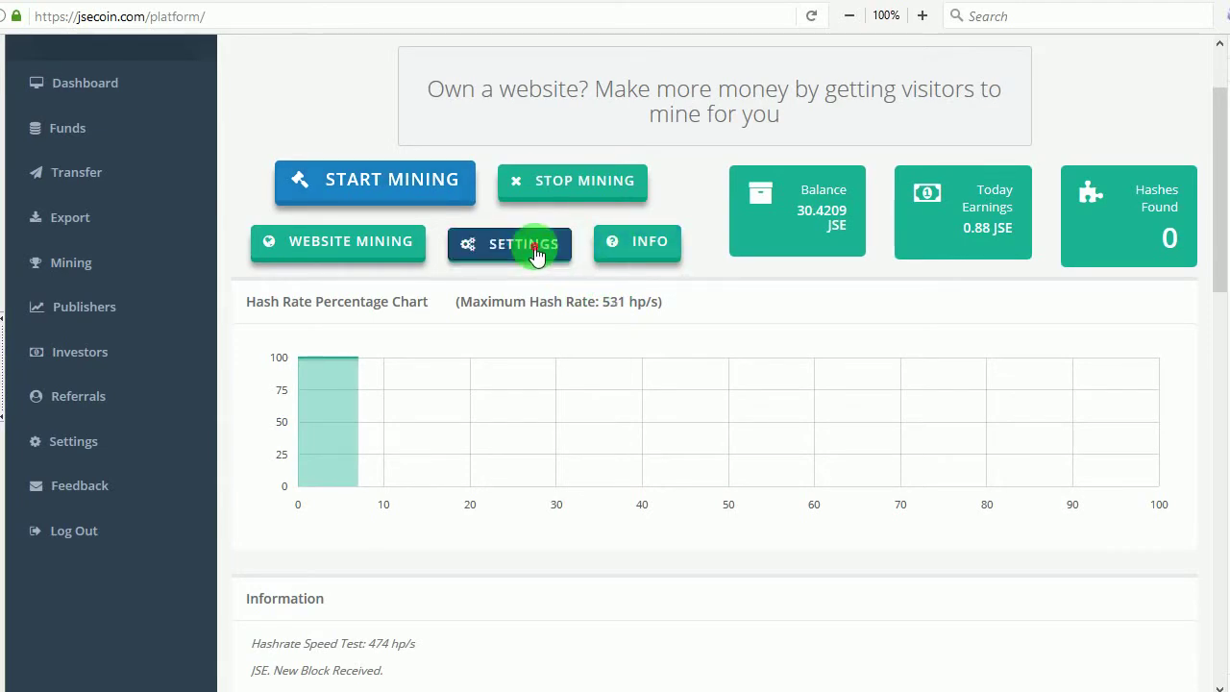
drag(313, 333, 581, 333)
scroll(465, 523, down, 3)
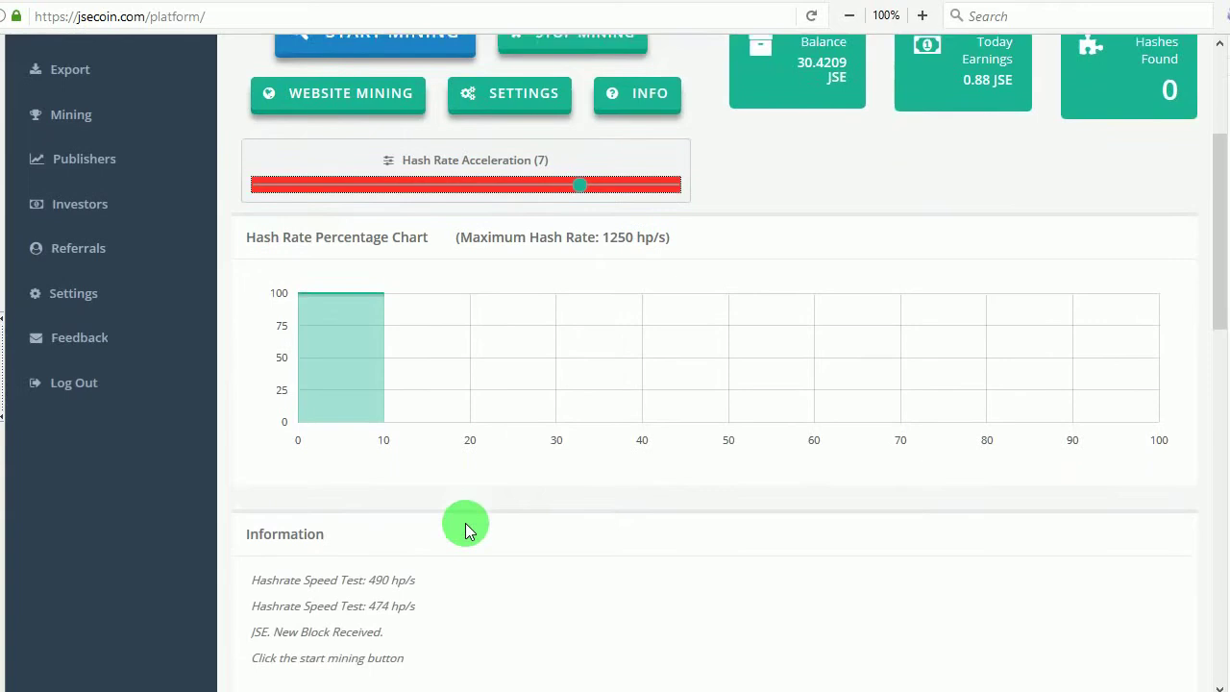
Highlight the latest hashrate speed test in the mining information log and lower the hash rate acceleration to 1
scroll(465, 523, down, 2)
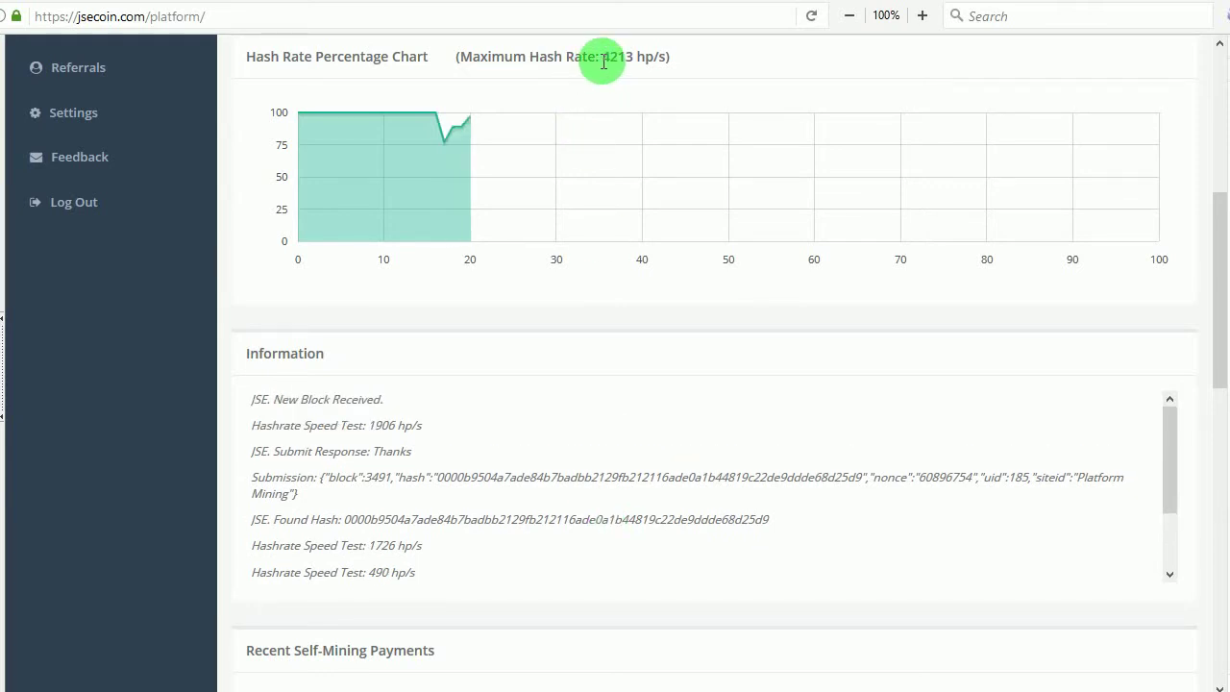
drag(330, 426, 421, 396)
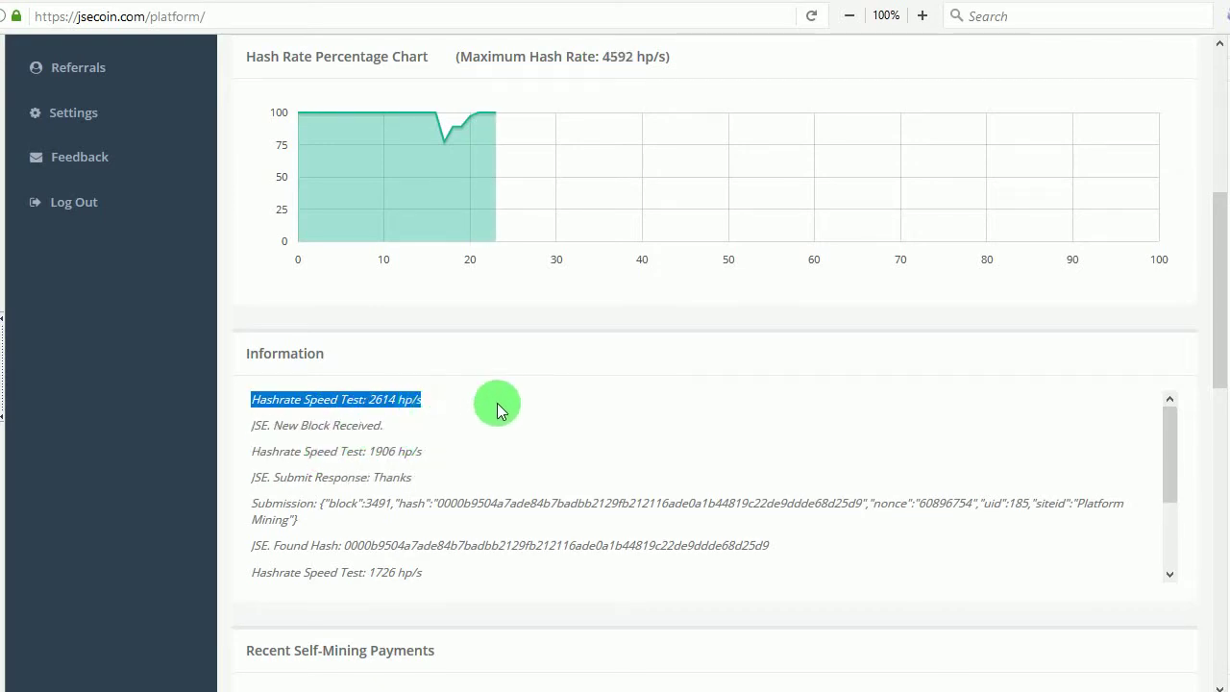
scroll(507, 390, up, 2)
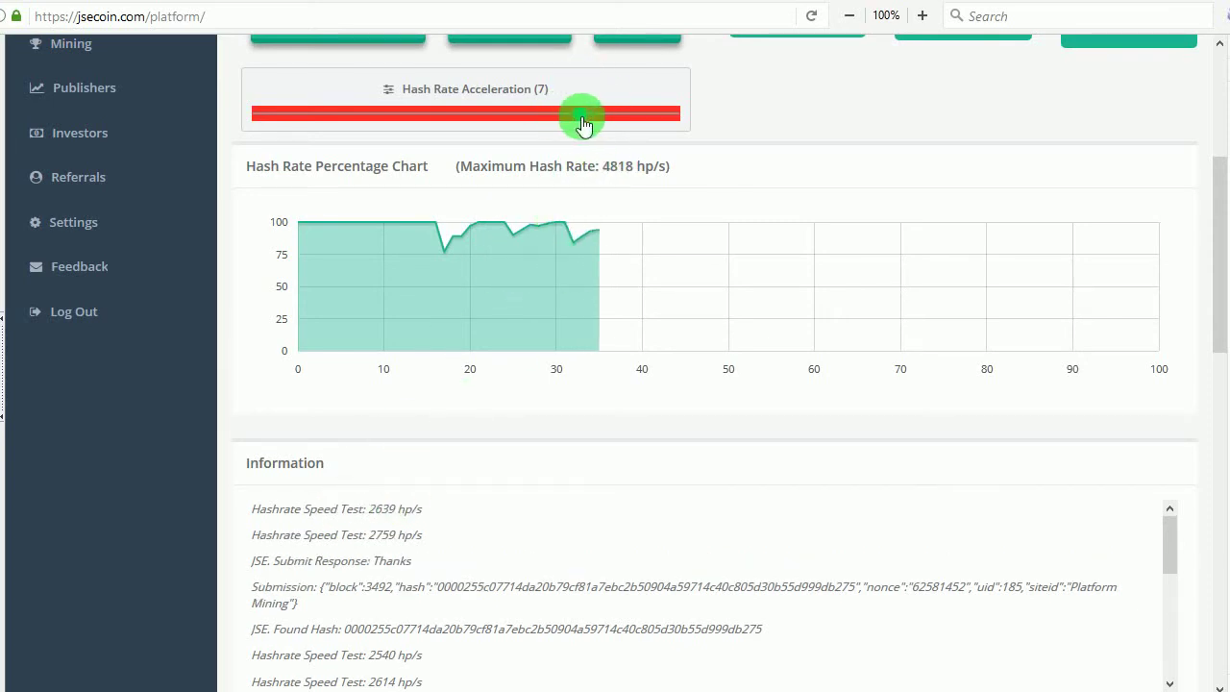
click(295, 123)
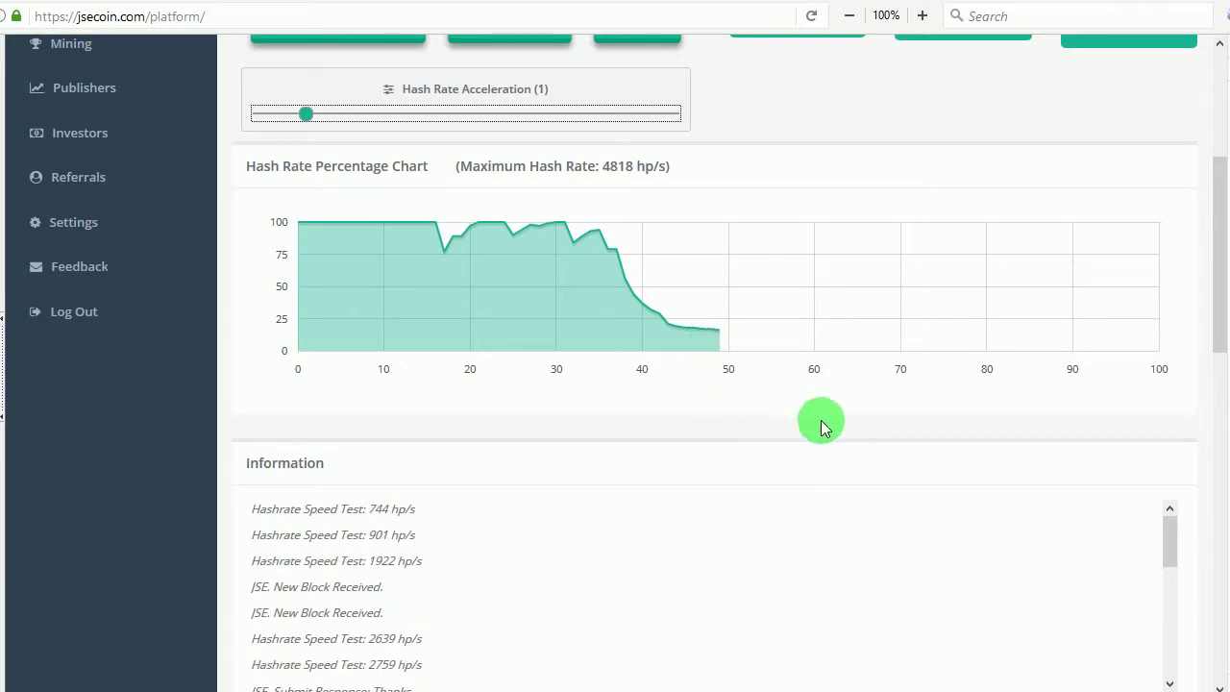
Examine the mining information log, especially the submitted block's hash and its leading zeros, and the hash rate chart
scroll(989, 427, down, 4)
scroll(989, 426, down, 1)
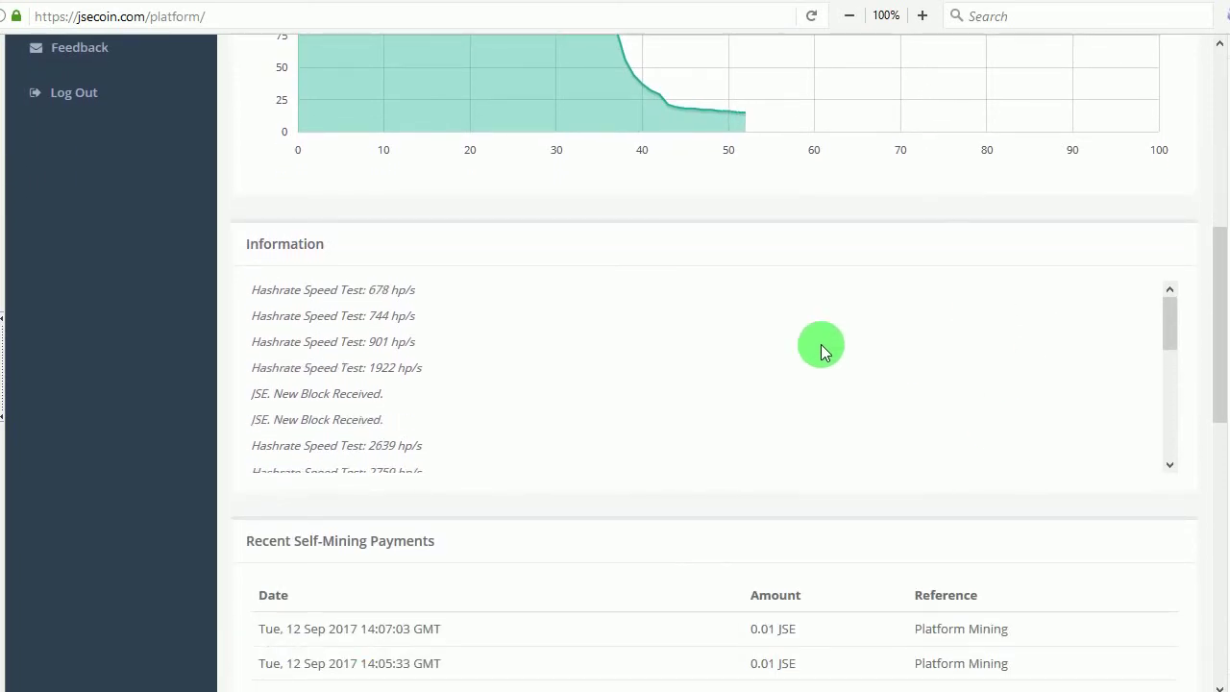
scroll(822, 348, down, 4)
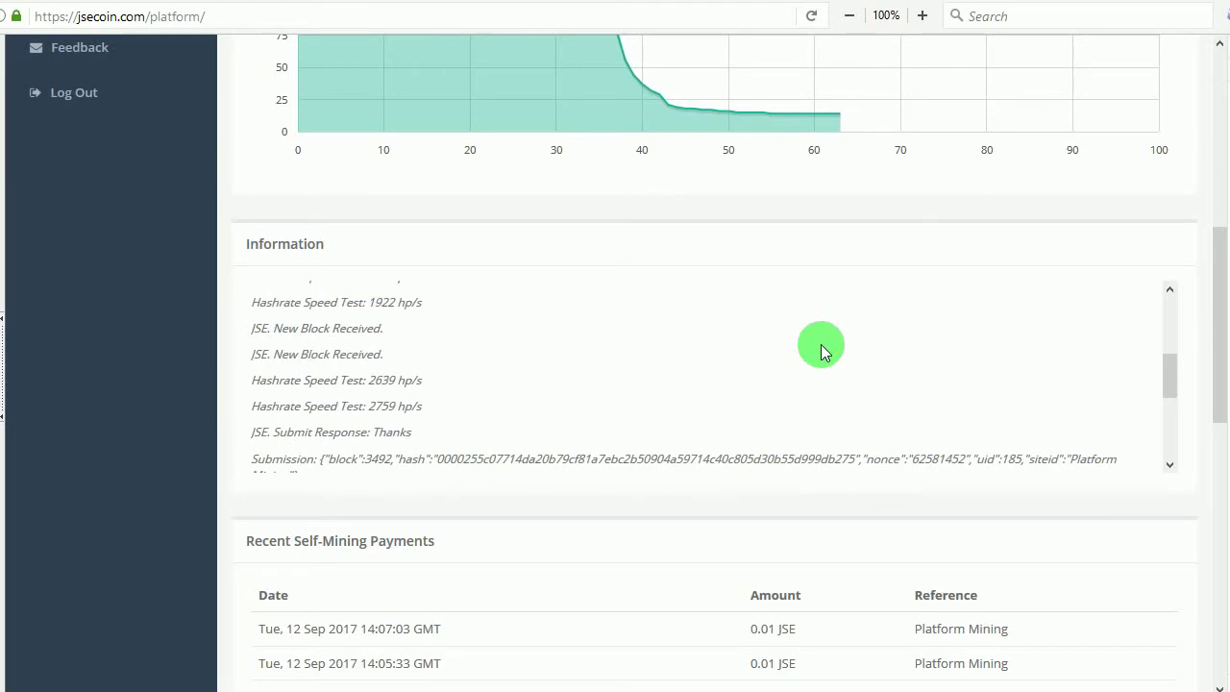
scroll(821, 344, down, 2)
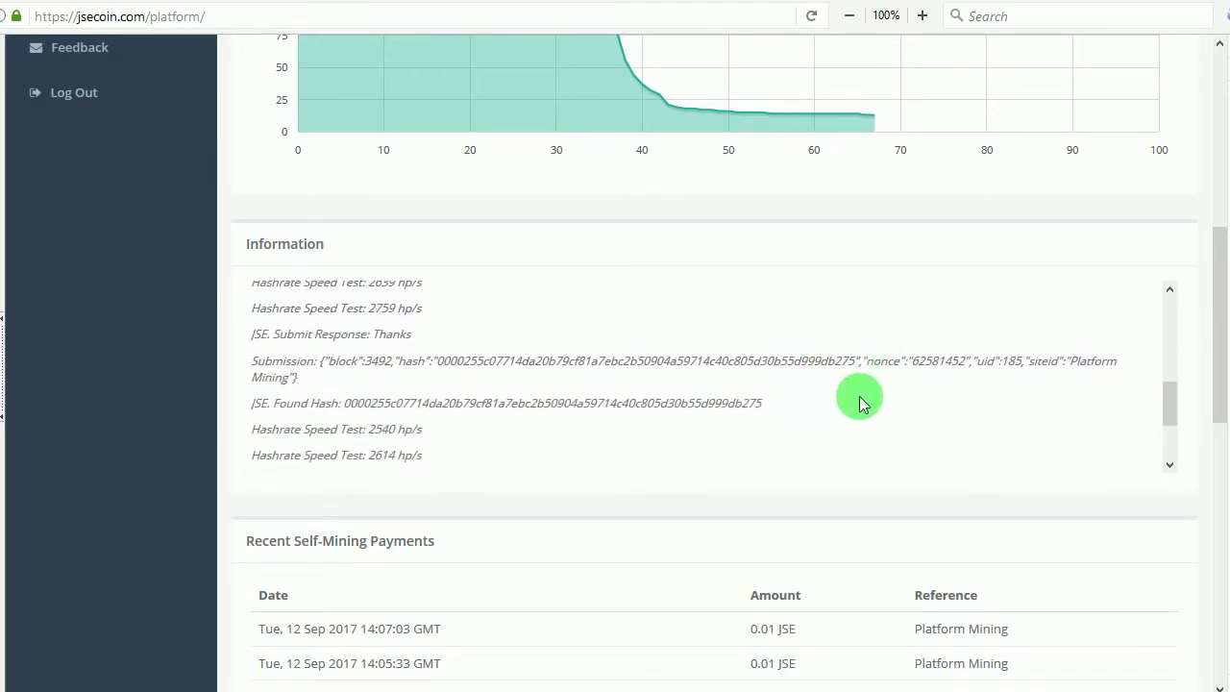
scroll(593, 386, down, 2)
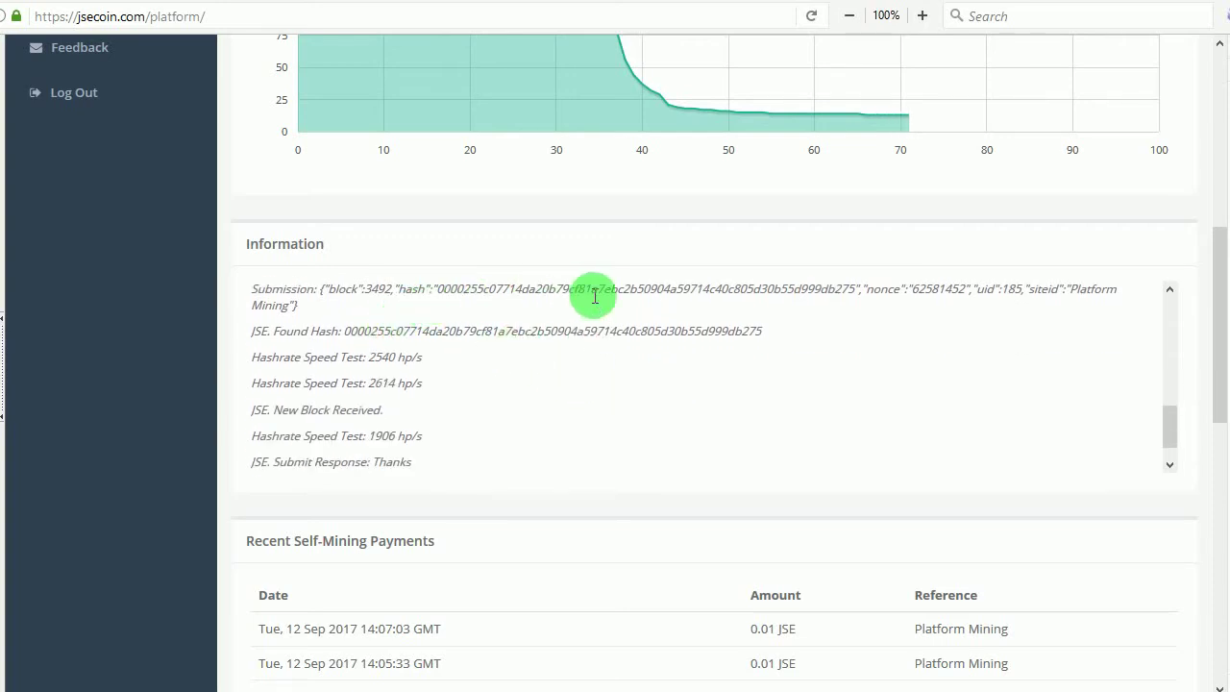
scroll(413, 283, up, 1)
drag(437, 317, 851, 348)
click(489, 341)
mouse_move(442, 341)
mouse_down()
mouse_move(508, 341)
mouse_move(461, 341)
mouse_up()
click(467, 341)
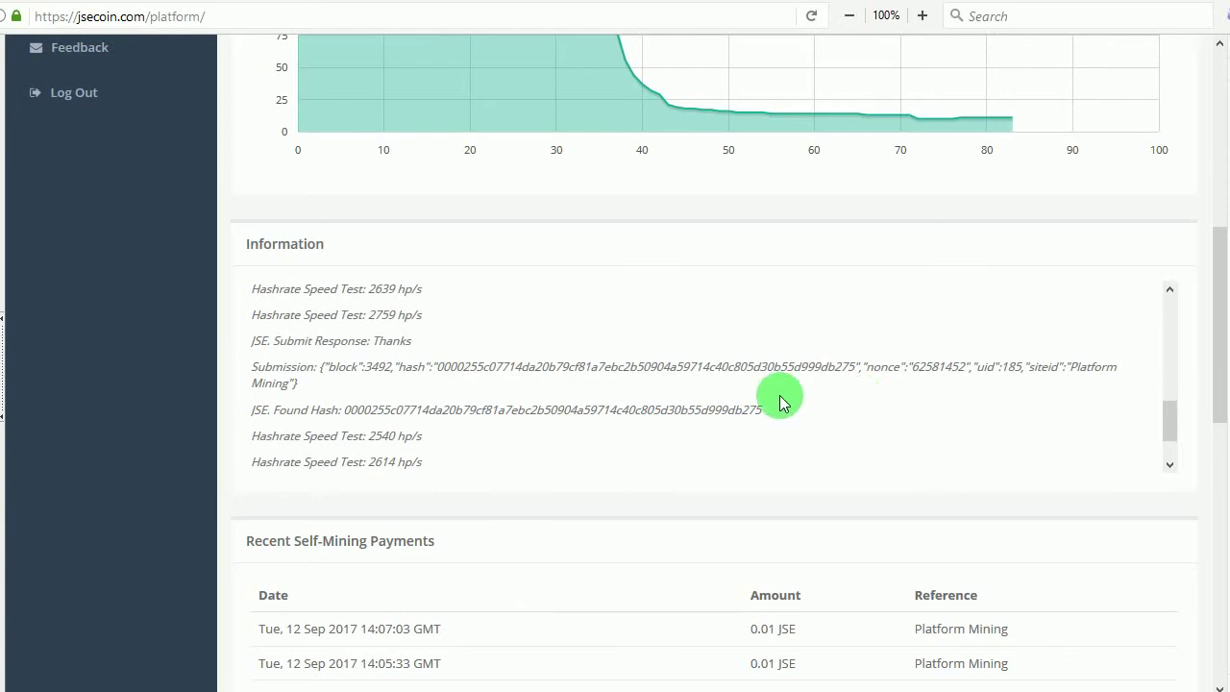
scroll(409, 367, up, 3)
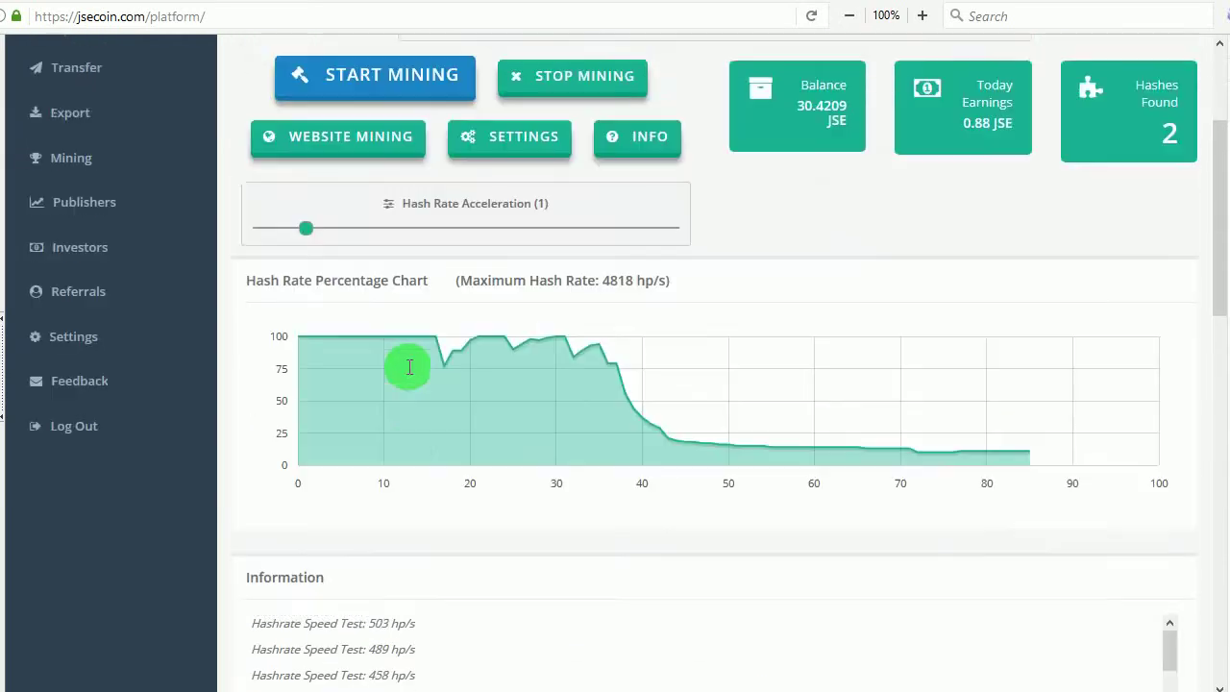
scroll(410, 367, up, 1)
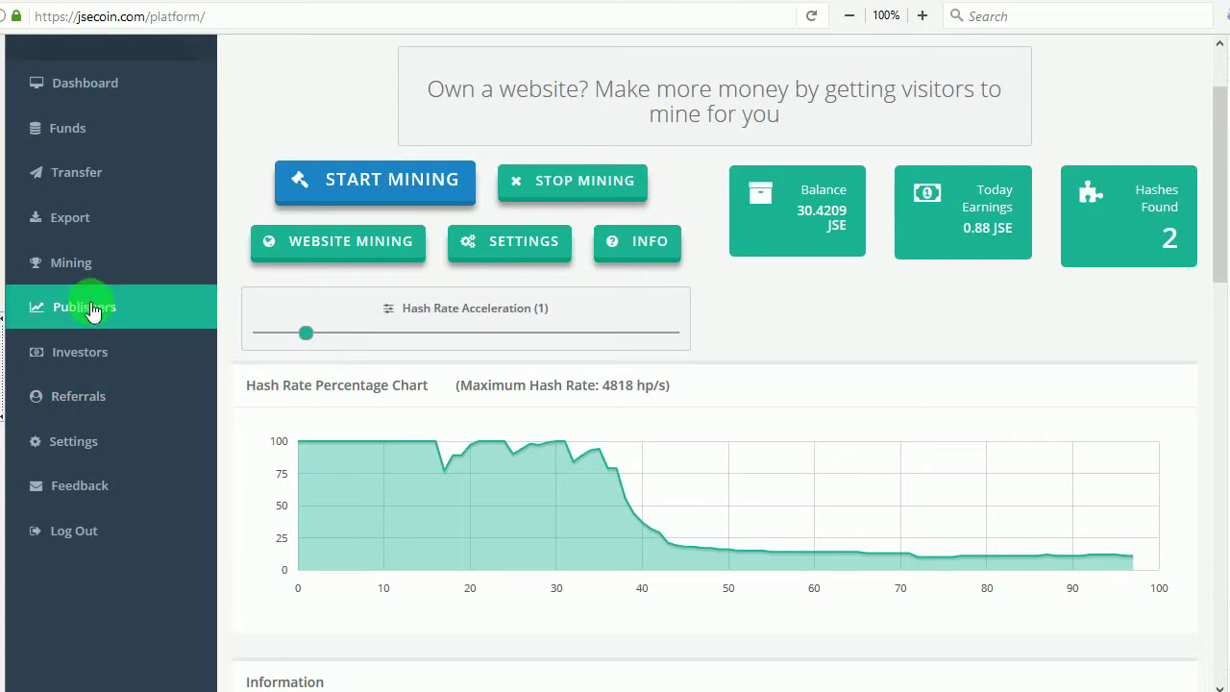
Stop mining, then show and hide the self-mining information text
scroll(241, 322, up, 2)
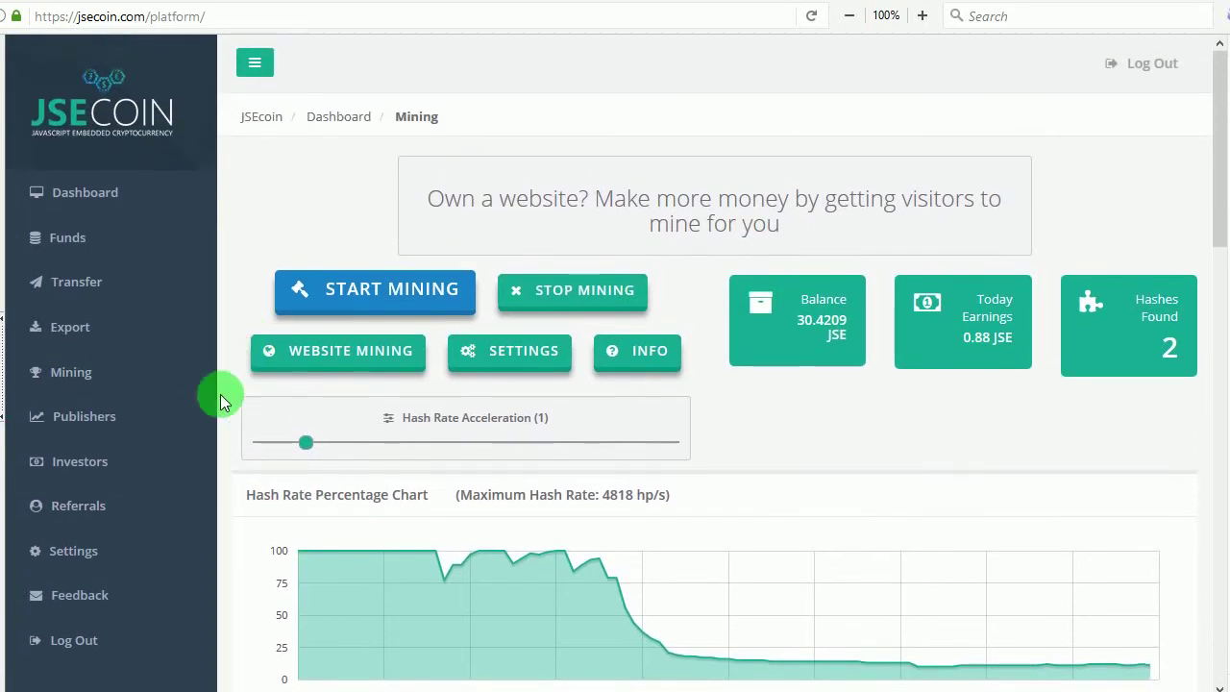
click(557, 297)
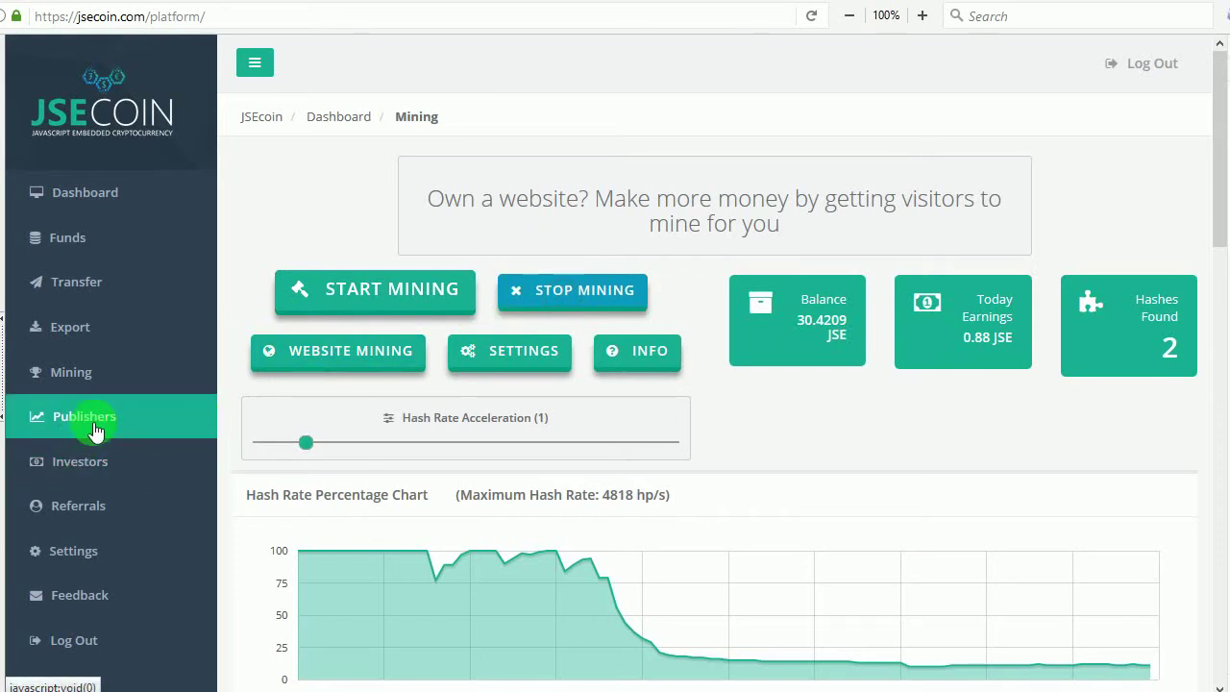
click(651, 358)
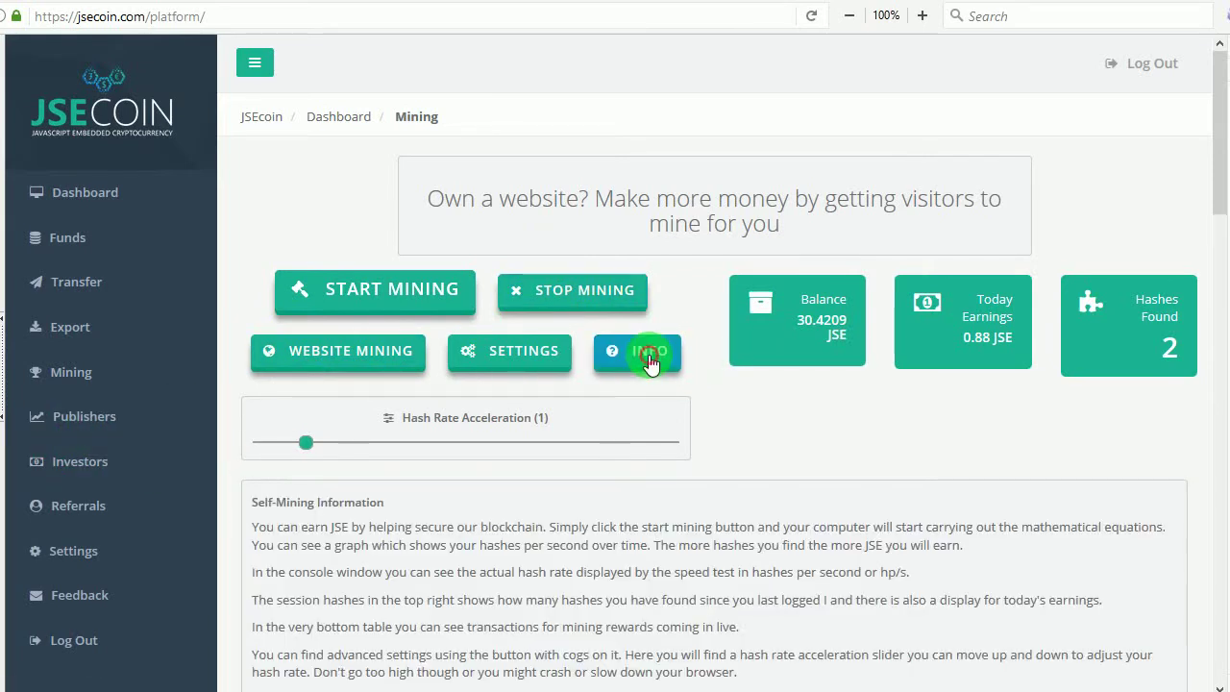
click(636, 350)
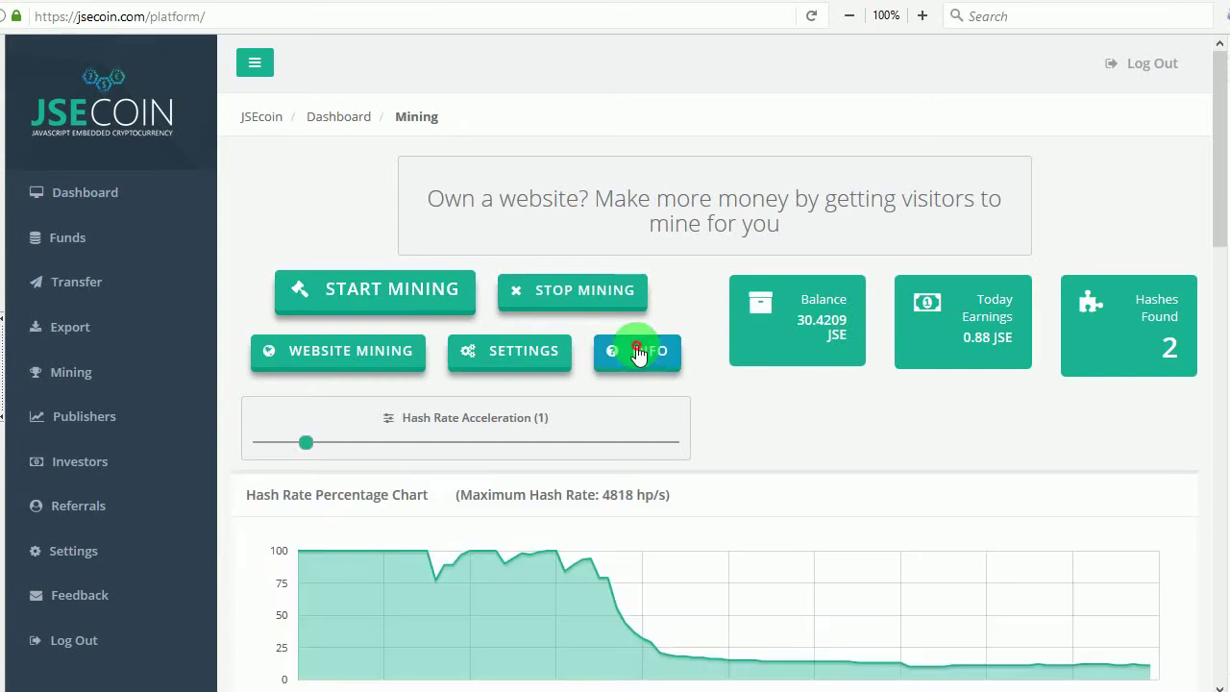
Fill in the publisher site setup with the domain gamcast.com and the subid firsttest
click(112, 417)
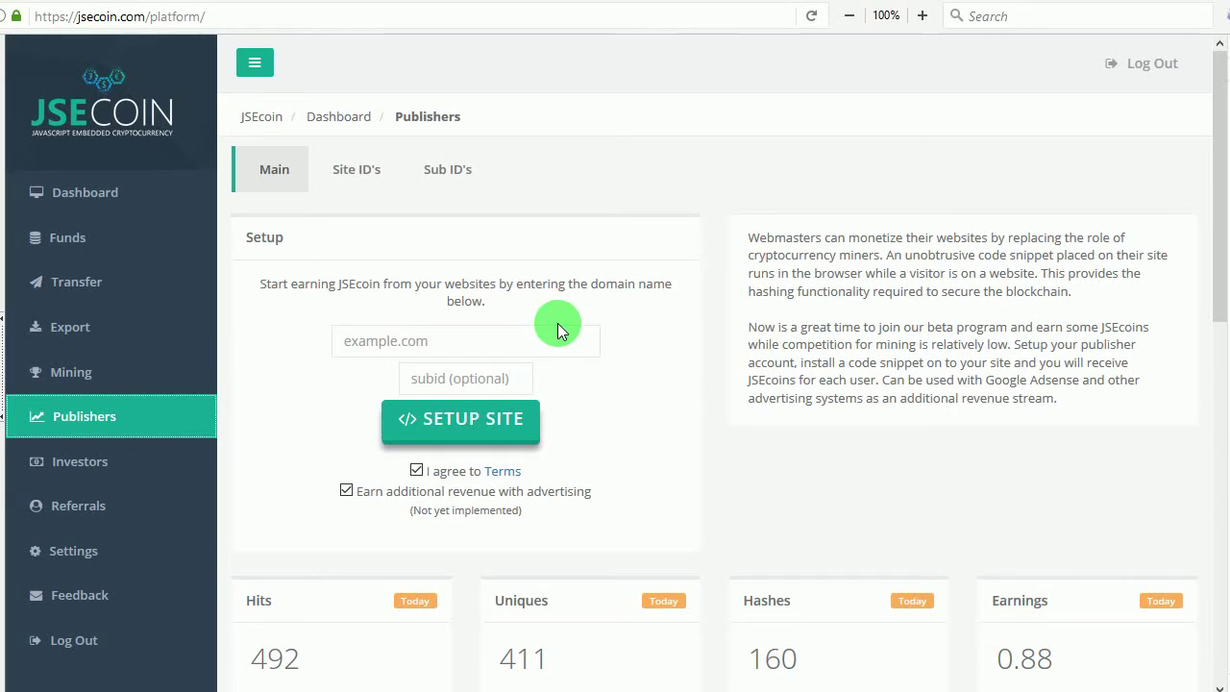
scroll(836, 445, down, 2)
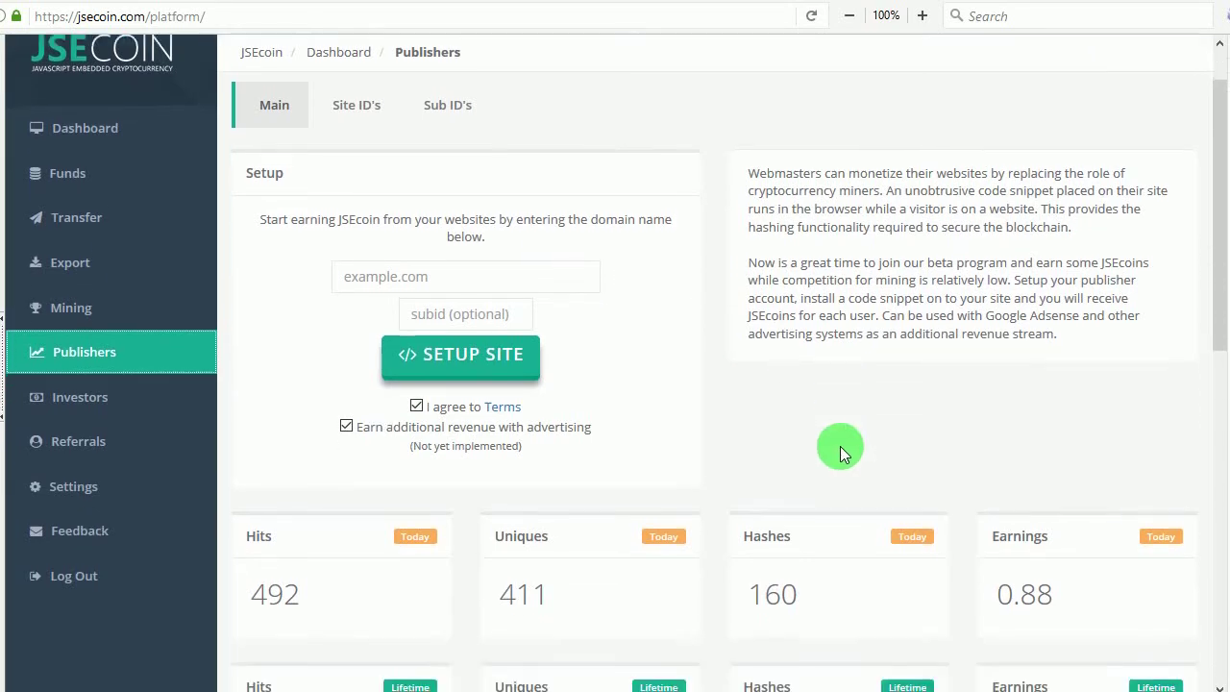
click(406, 231)
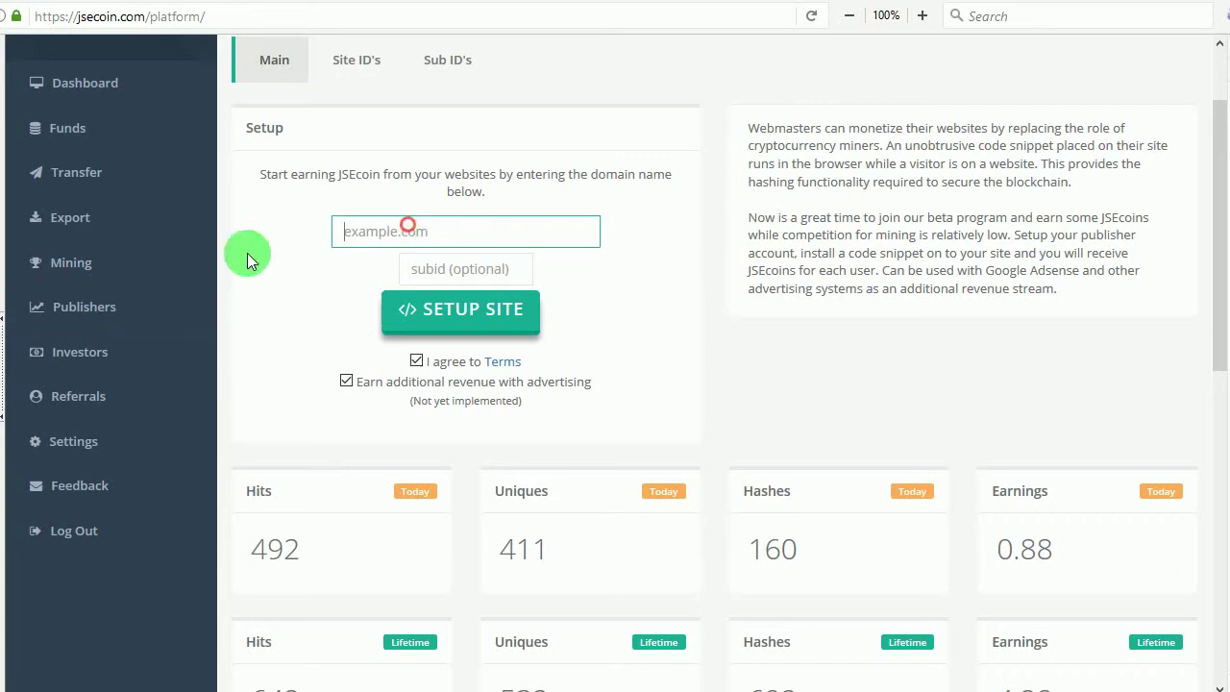
text(gamcast.com)
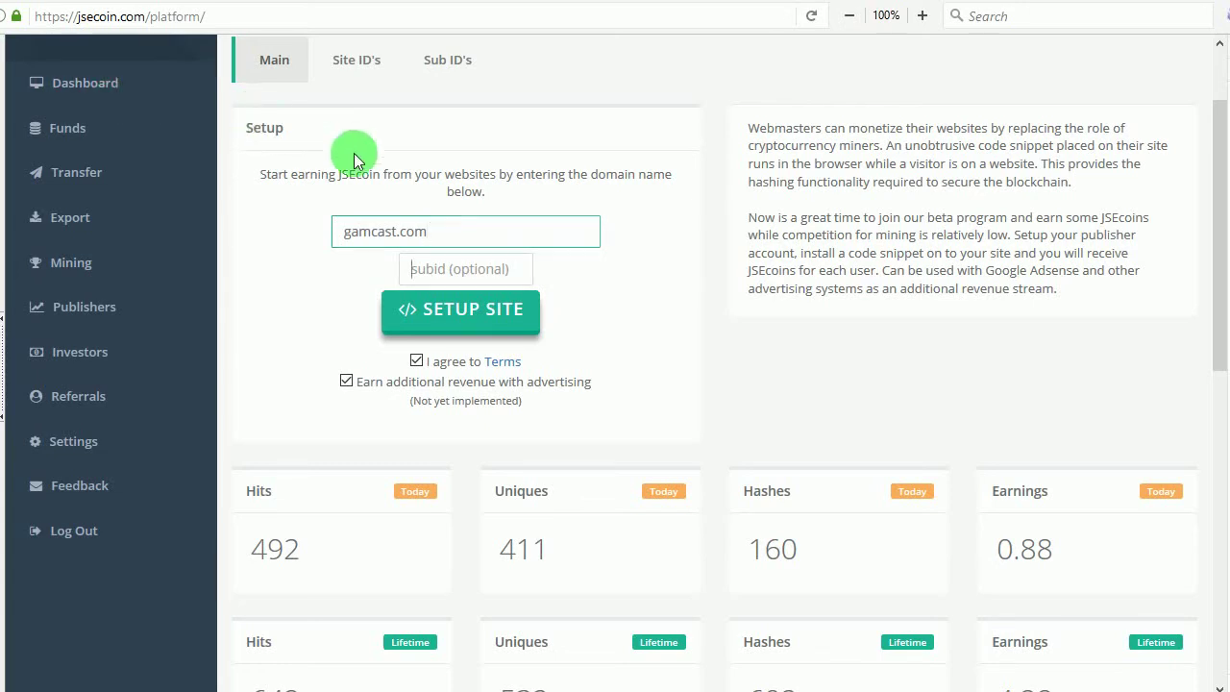
click(457, 268)
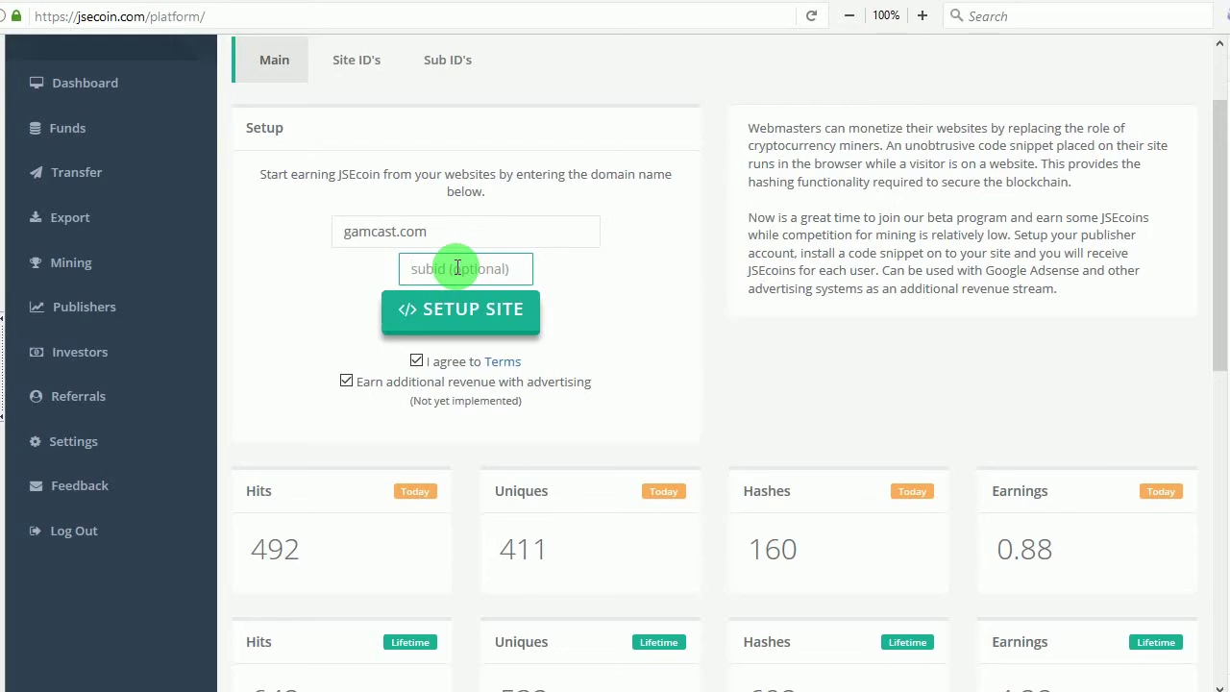
text(firsttest)
Set up the gamcast.com site and select the entire generated code snippet
click(443, 319)
drag(644, 229, 216, 163)
drag(263, 225, 202, 162)
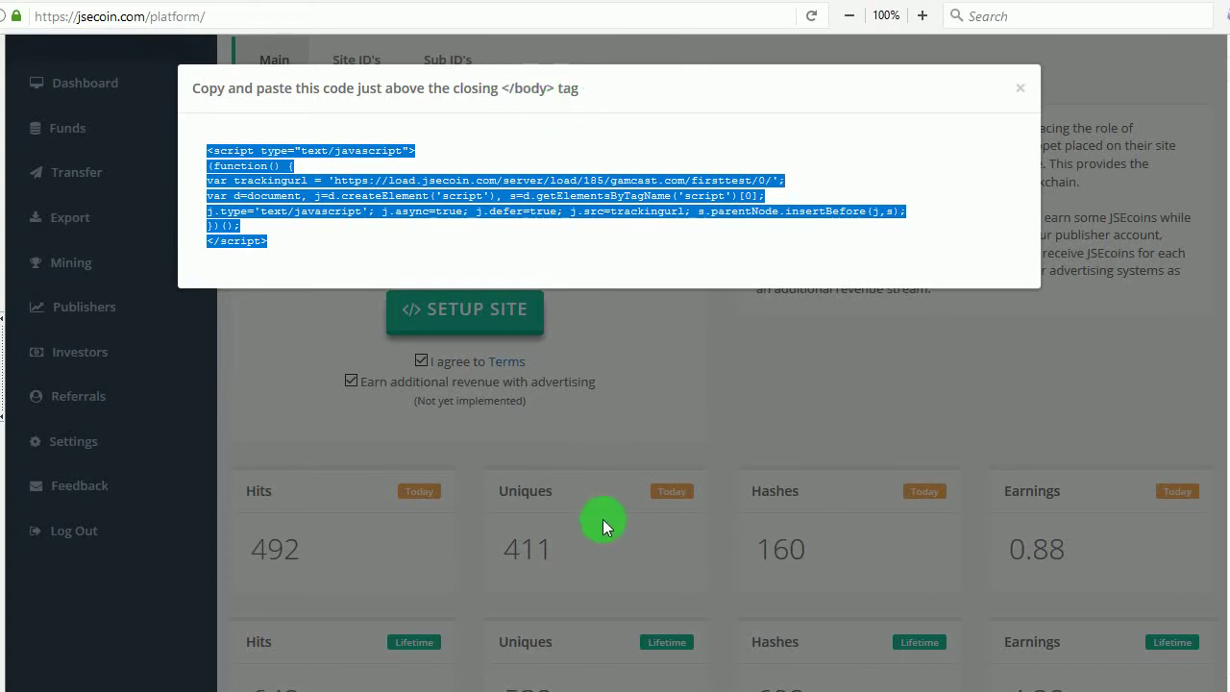
Copy the selected publisher code snippet and close its window
right_click(308, 209)
click(336, 227)
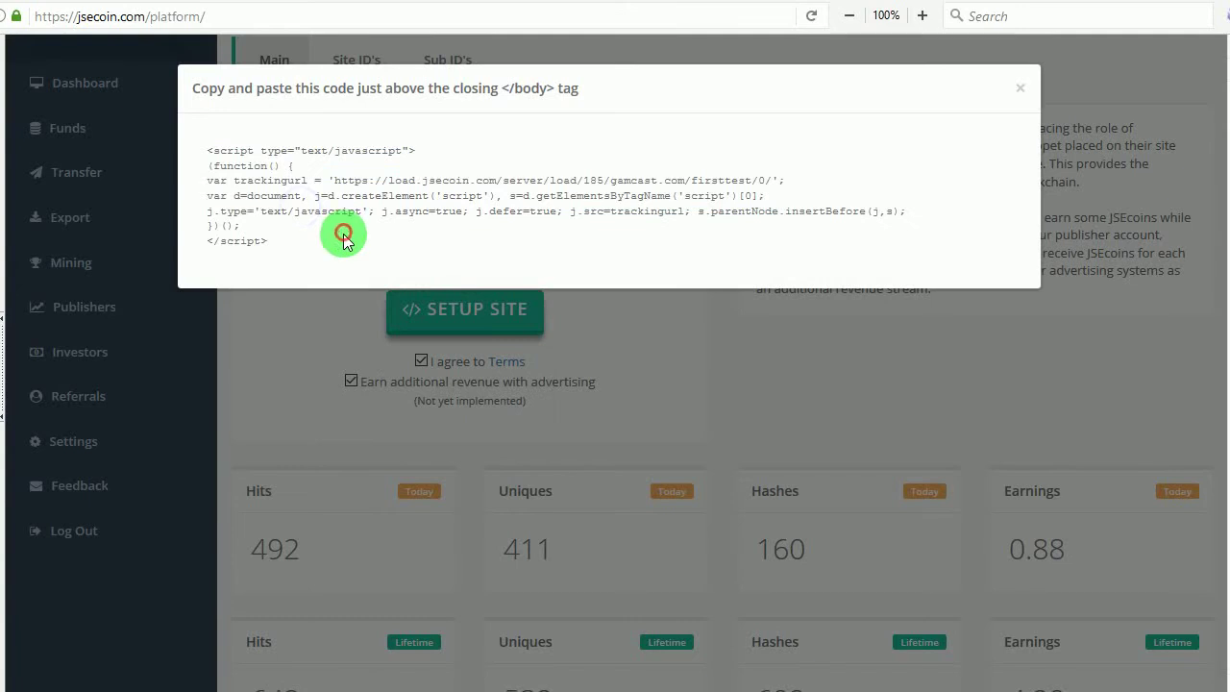
click(1021, 87)
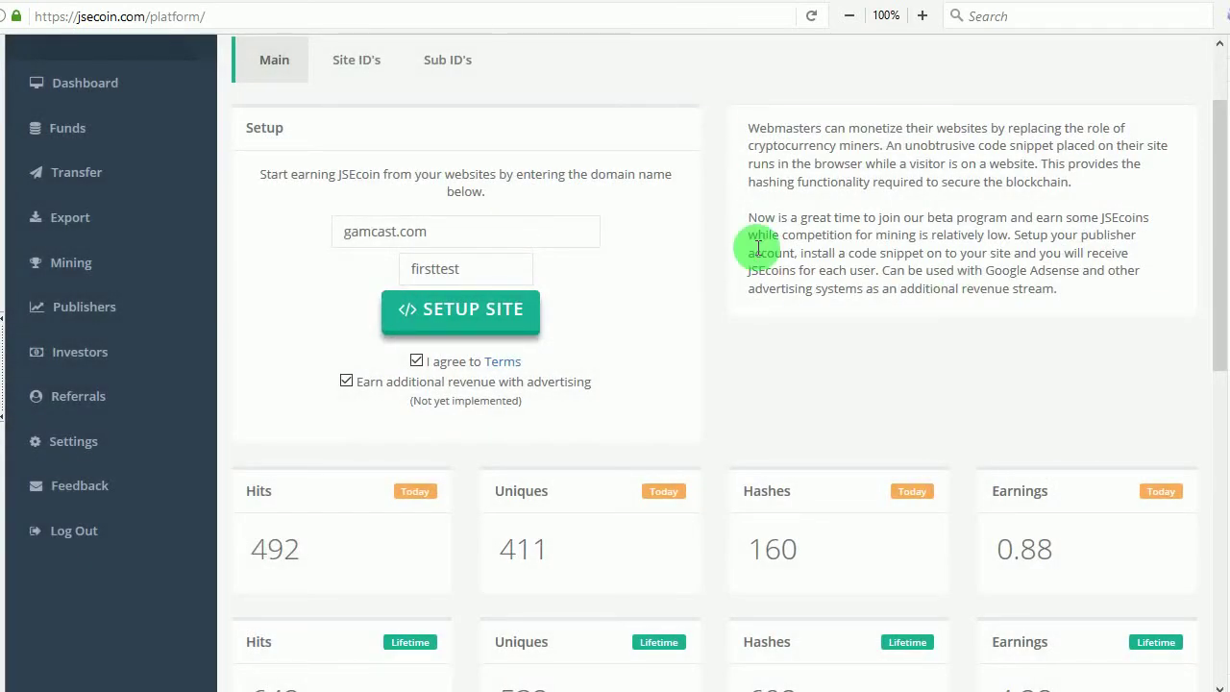
Generate the gamcast.com code snippet once more with the same domain and subid, and close it
click(517, 322)
right_click(504, 170)
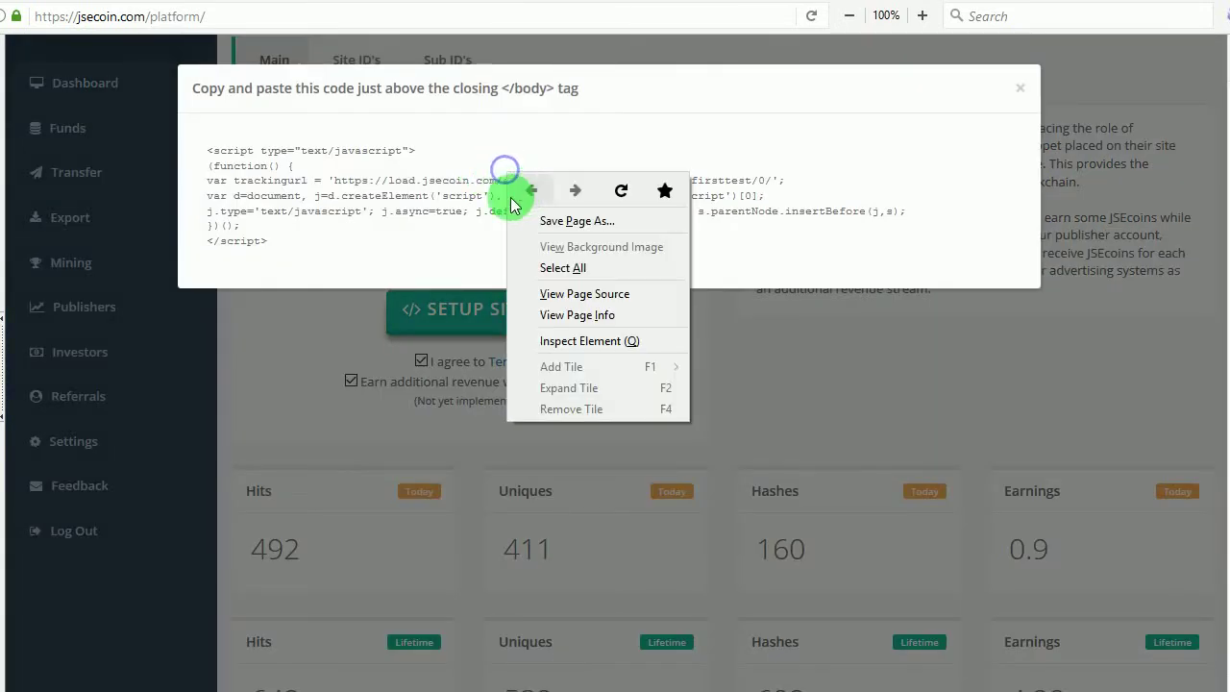
click(1021, 88)
click(1021, 89)
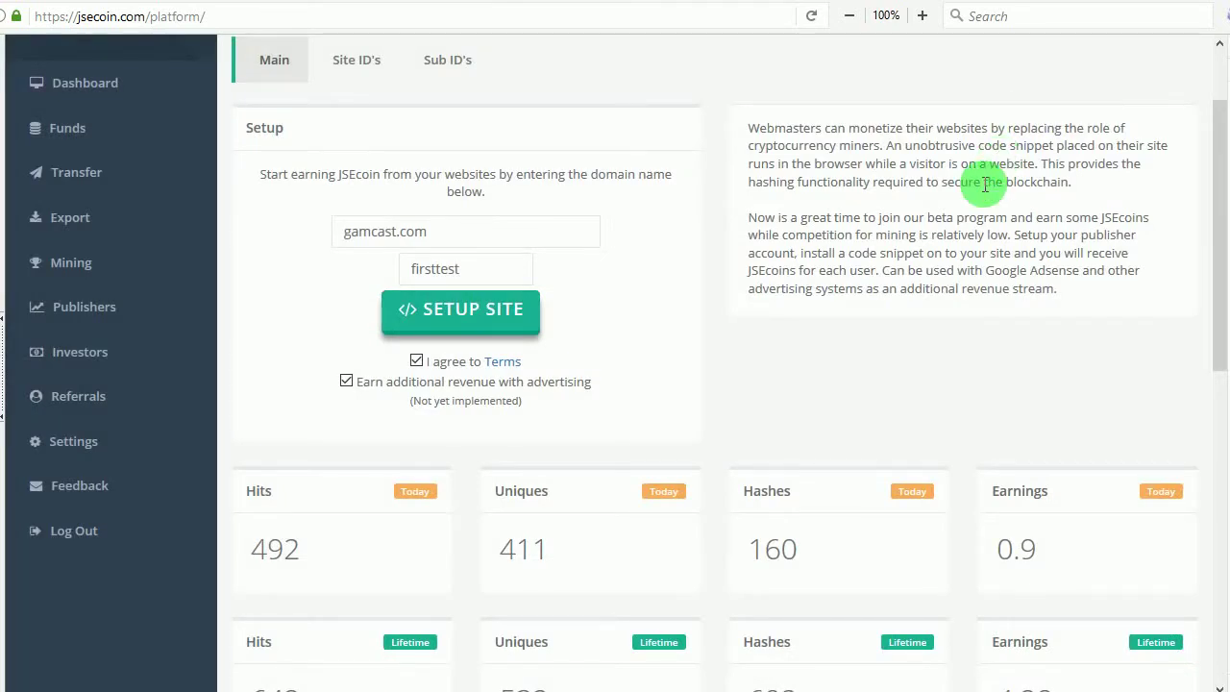
Examine the recent publisher earnings list and the earnings chart, choosing the 14-day range for the chart
scroll(985, 185, down, 3)
scroll(985, 184, down, 5)
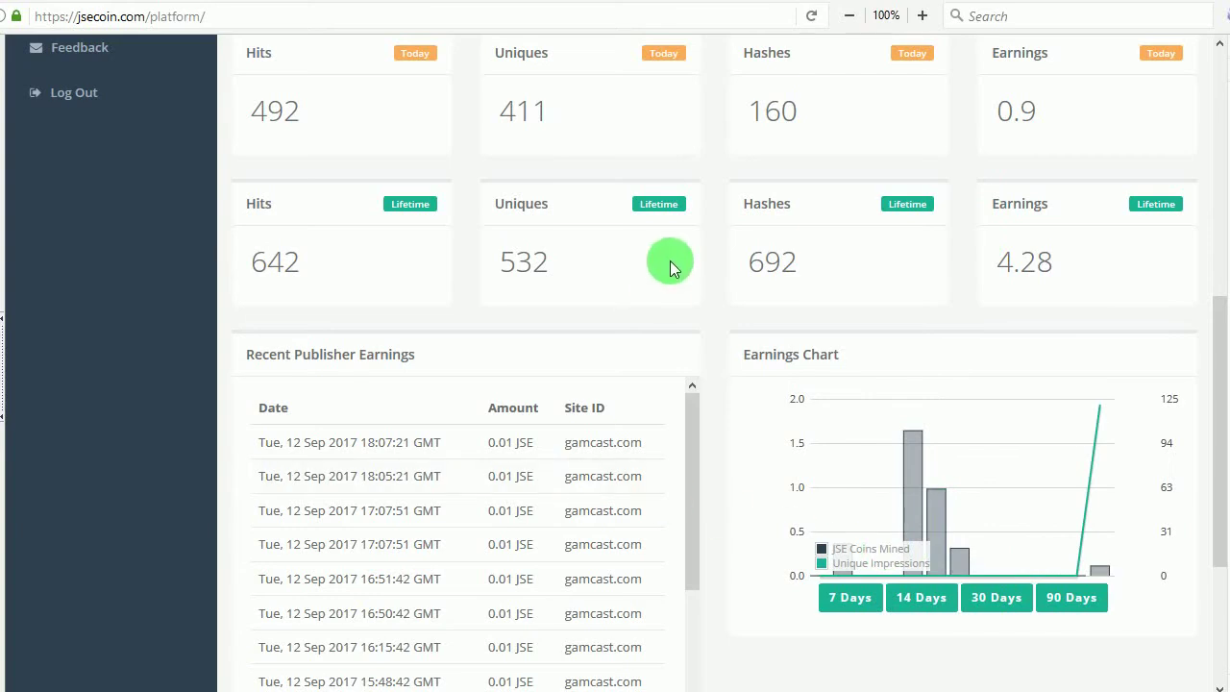
scroll(670, 260, down, 2)
scroll(670, 260, down, 2)
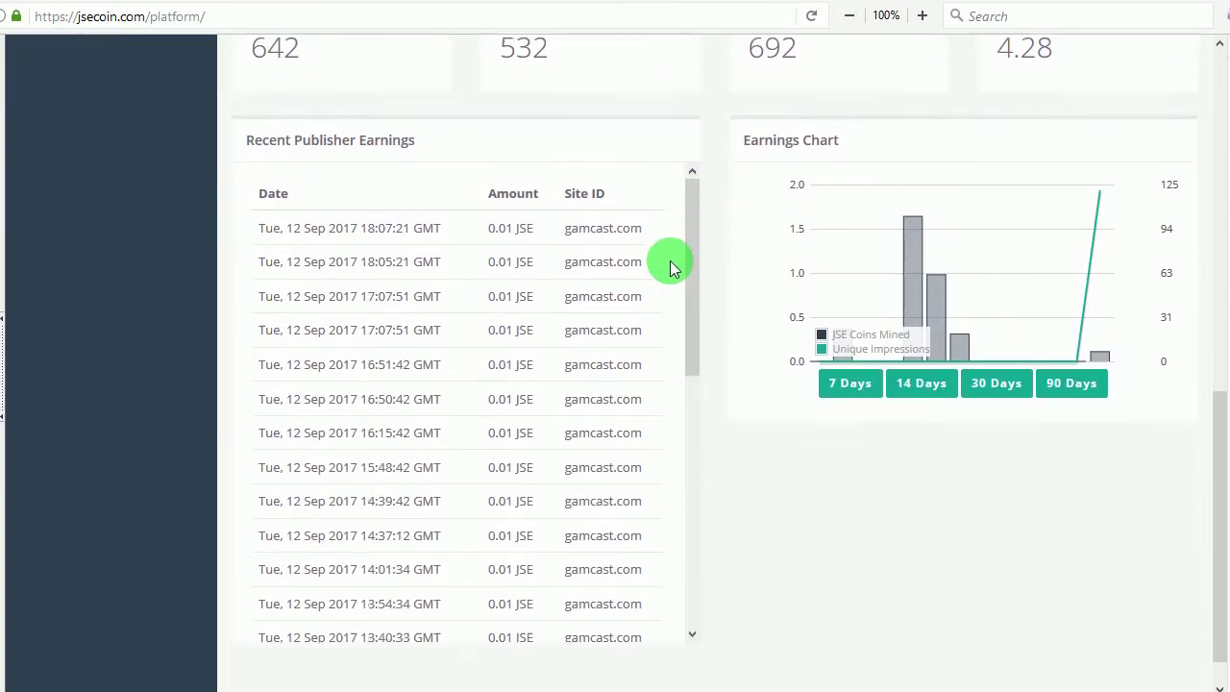
click(949, 398)
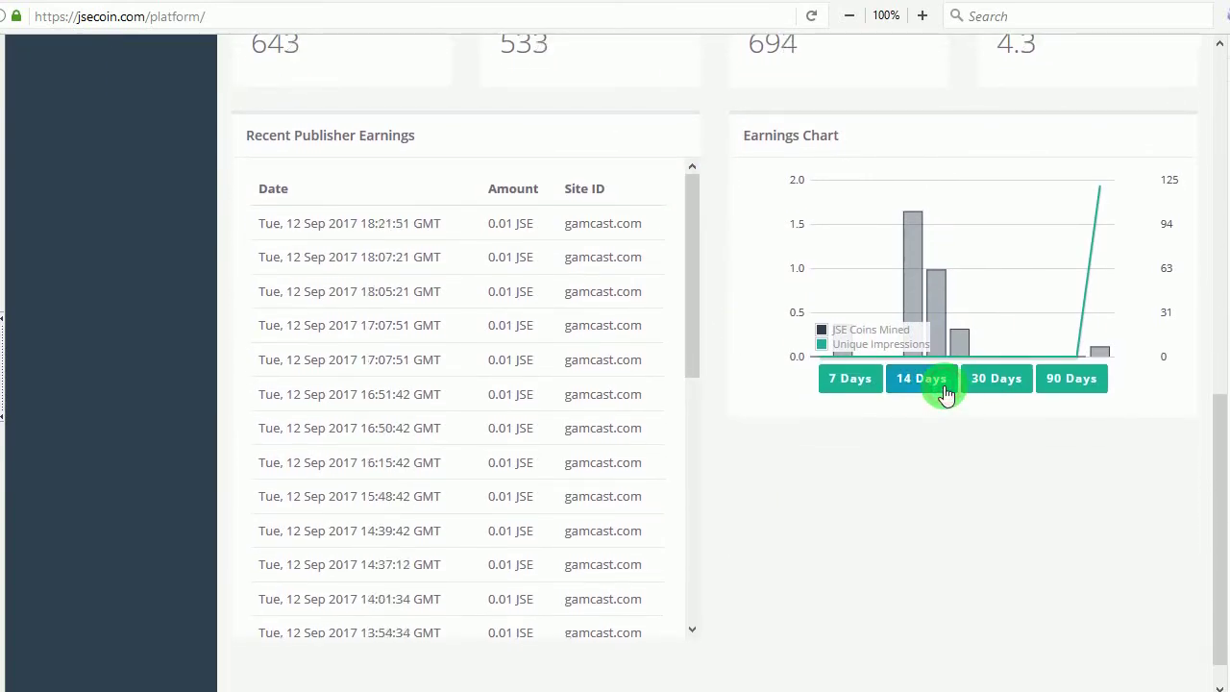
scroll(745, 245, up, 2)
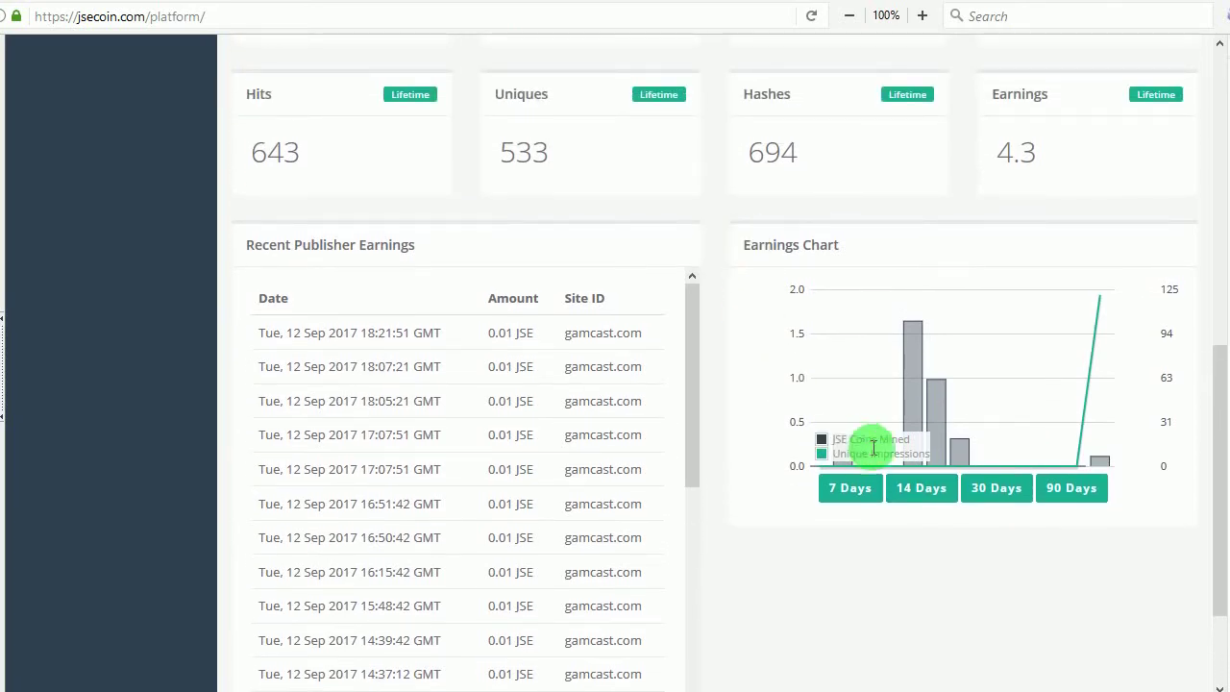
scroll(944, 442, up, 2)
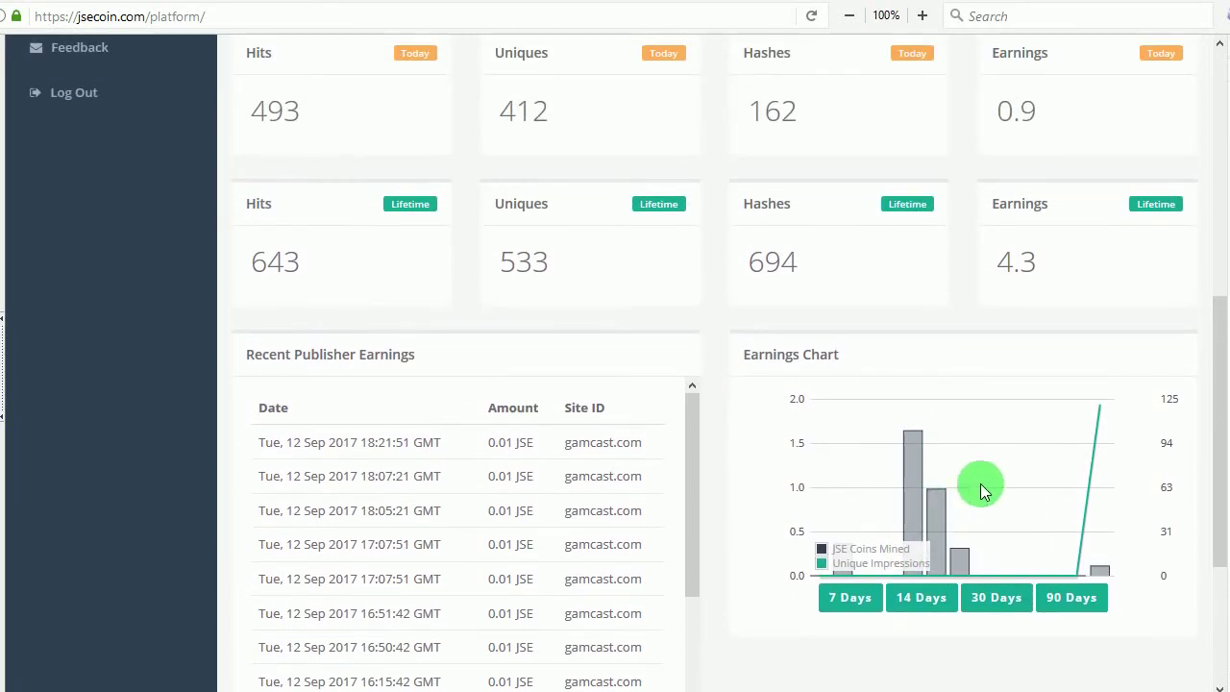
Review the publisher hits, uniques, hashes and earnings, highlighting today's earnings figure
scroll(976, 481, up, 2)
scroll(870, 422, up, 2)
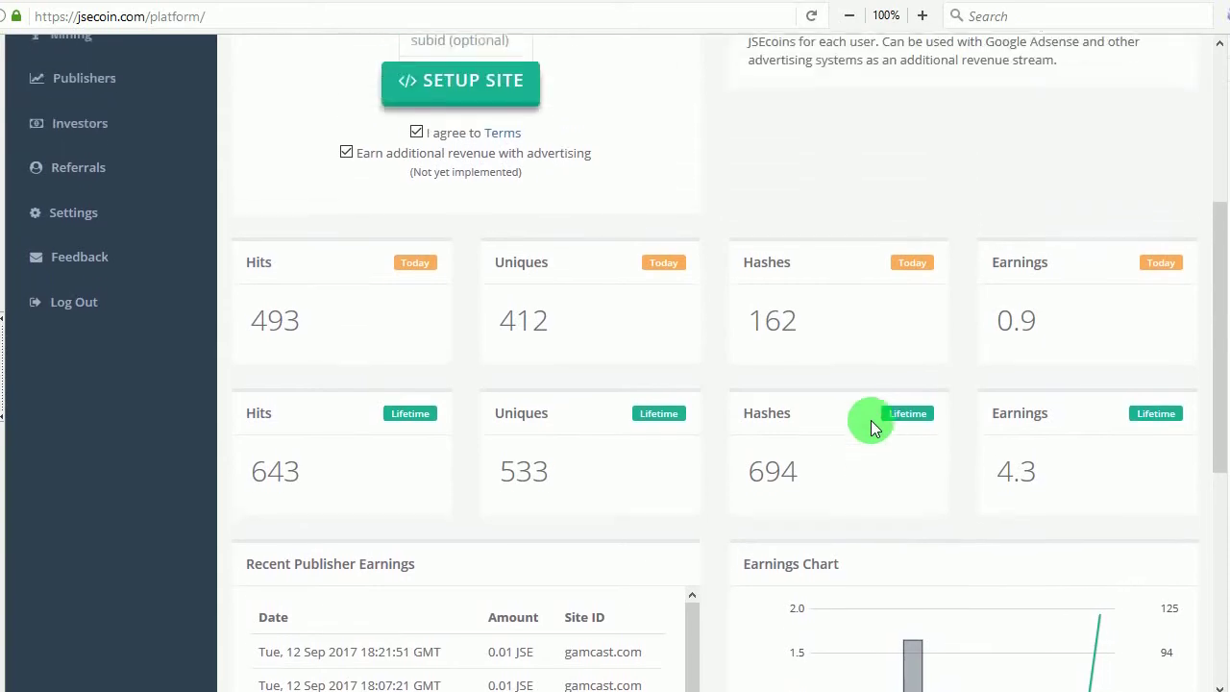
scroll(870, 420, up, 2)
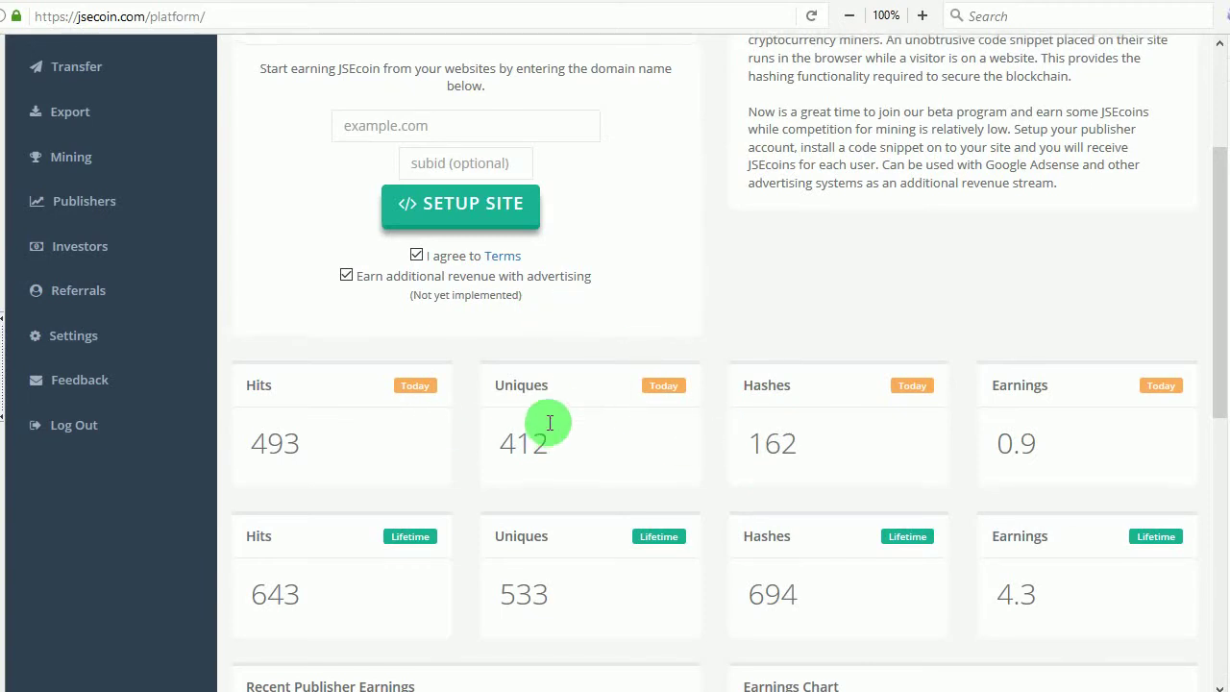
scroll(550, 426, up, 2)
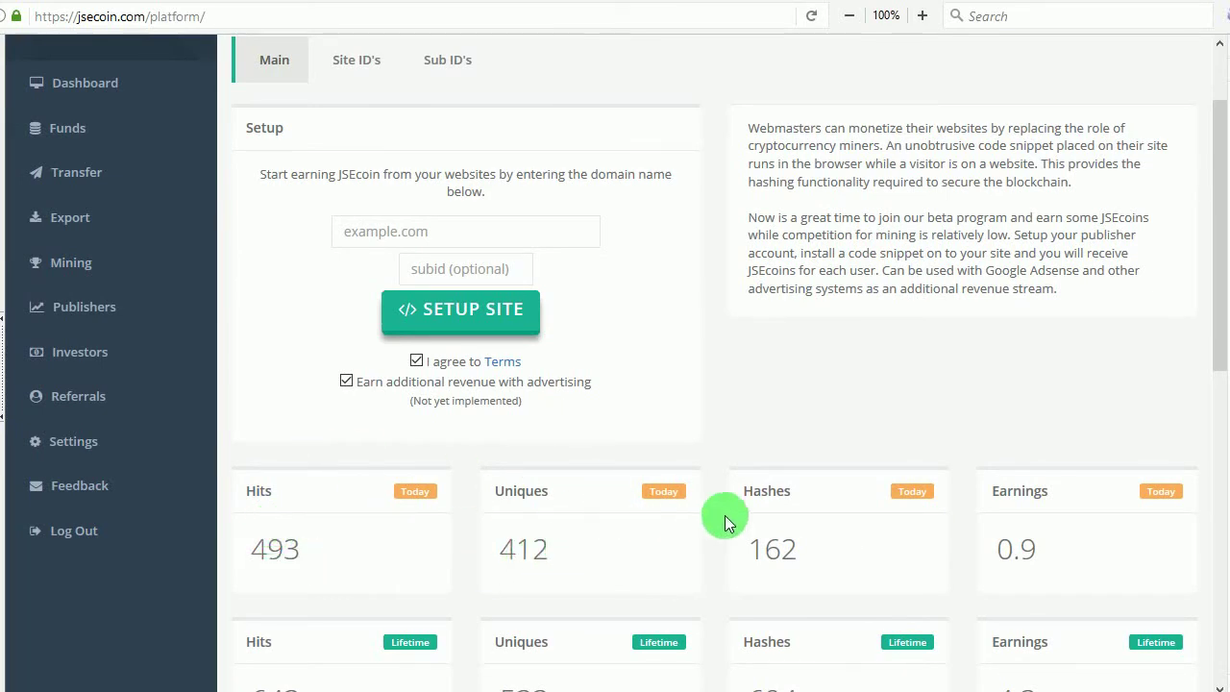
drag(730, 554, 897, 557)
drag(992, 557, 1129, 563)
scroll(918, 444, up, 1)
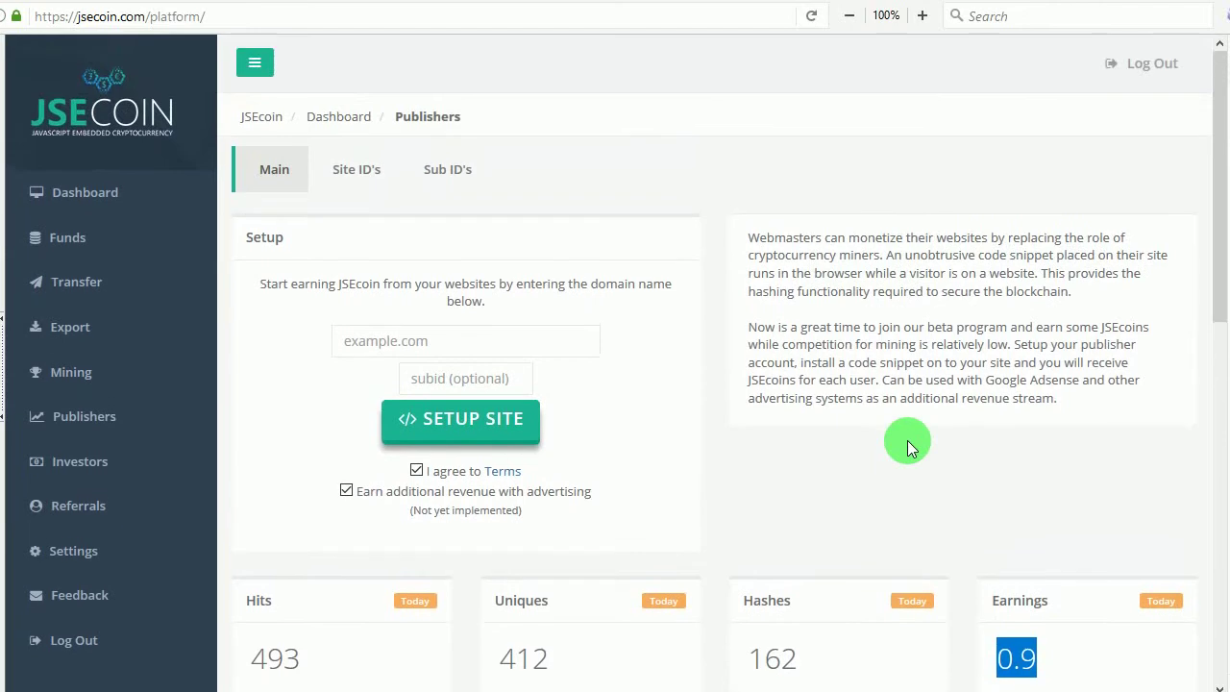
Compare the publisher figures for today and lifetime, highlighting today's uniques and hashes
scroll(906, 448, down, 3)
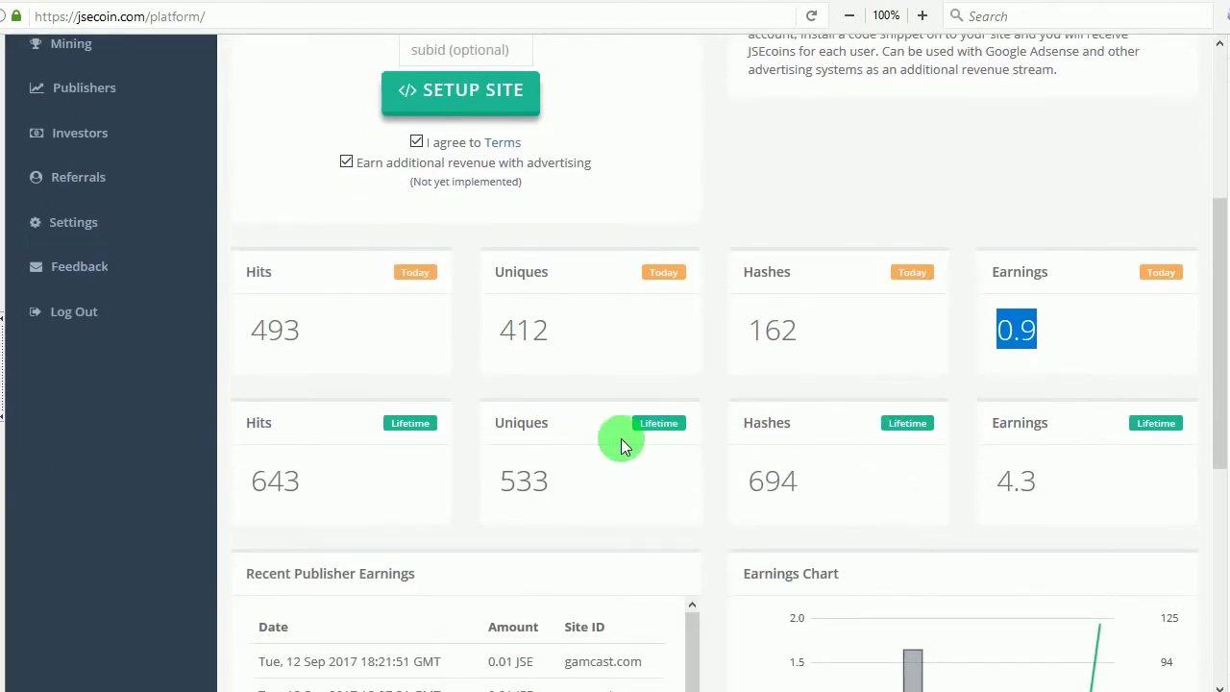
scroll(615, 439, up, 3)
scroll(974, 526, down, 1)
scroll(974, 527, down, 1)
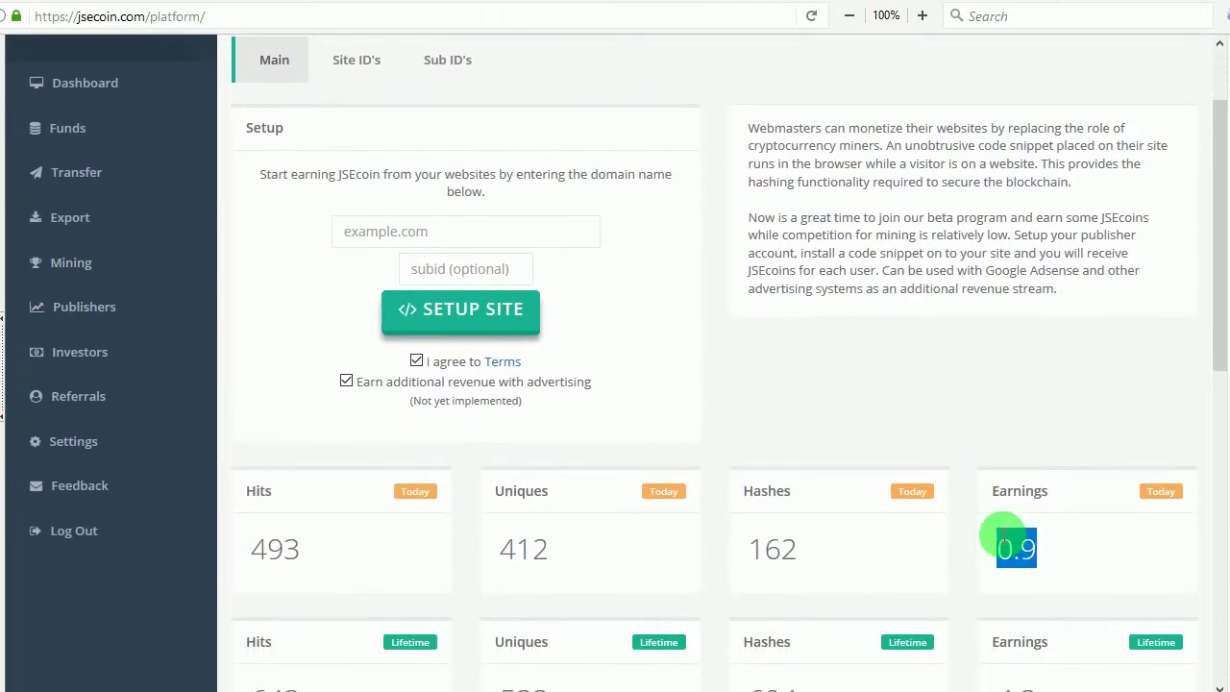
scroll(1005, 535, down, 1)
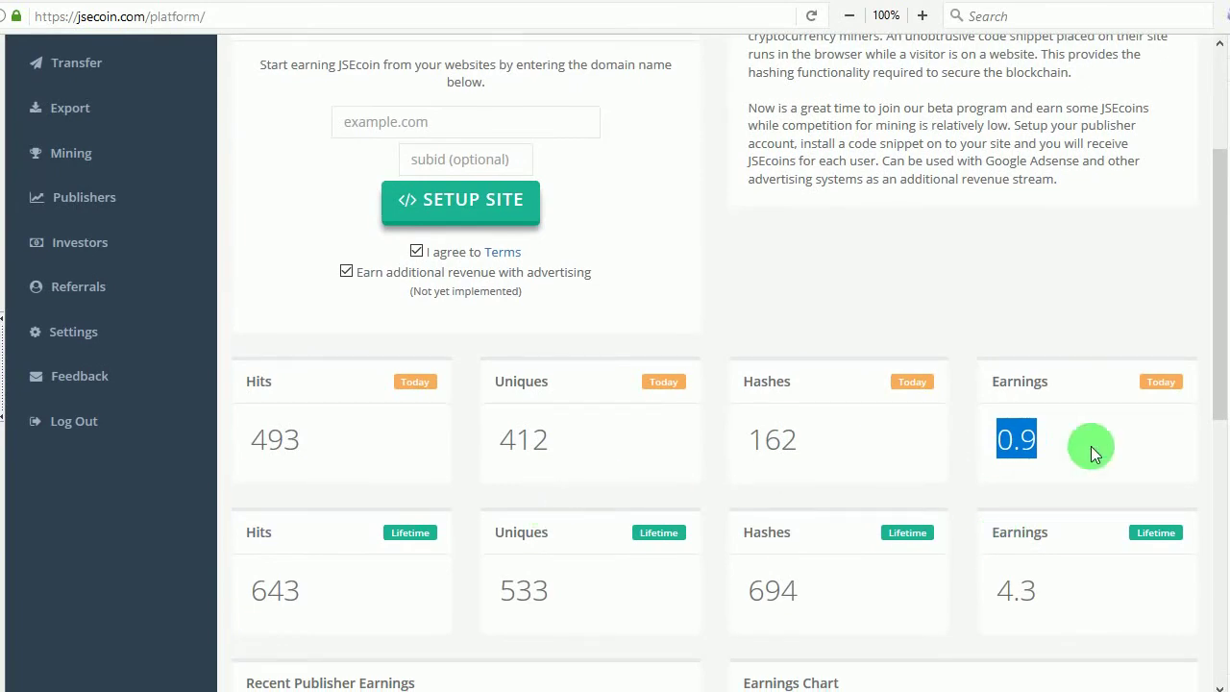
drag(492, 439, 552, 438)
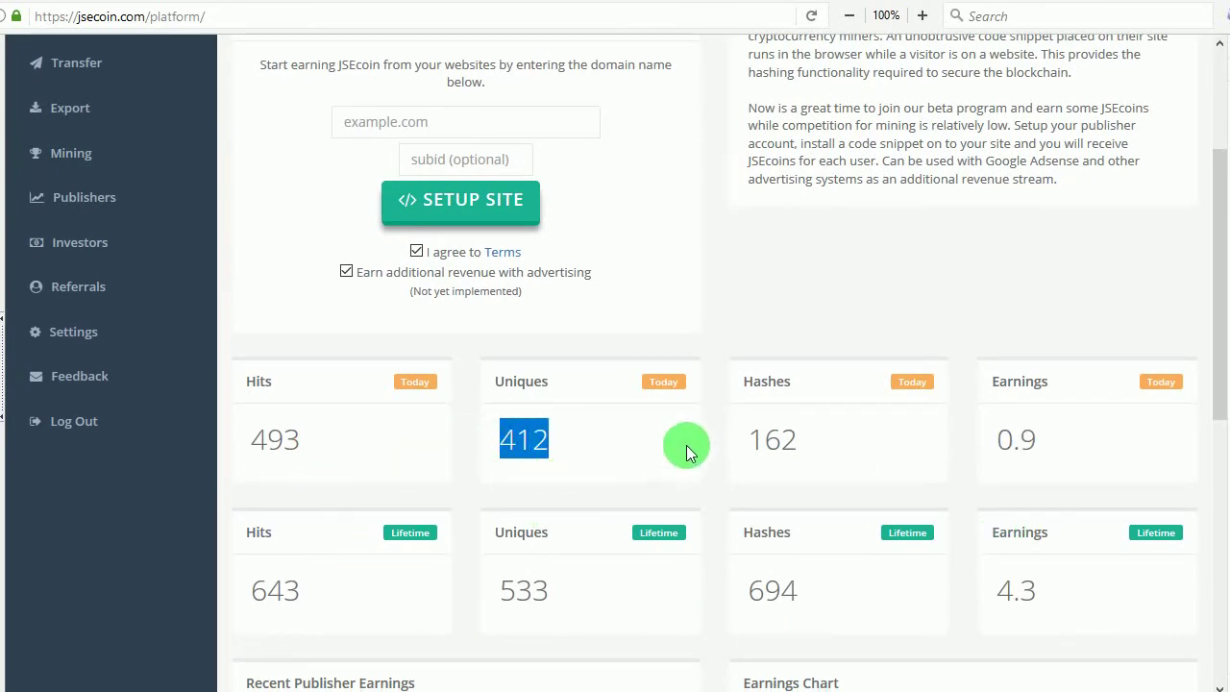
drag(736, 434, 800, 440)
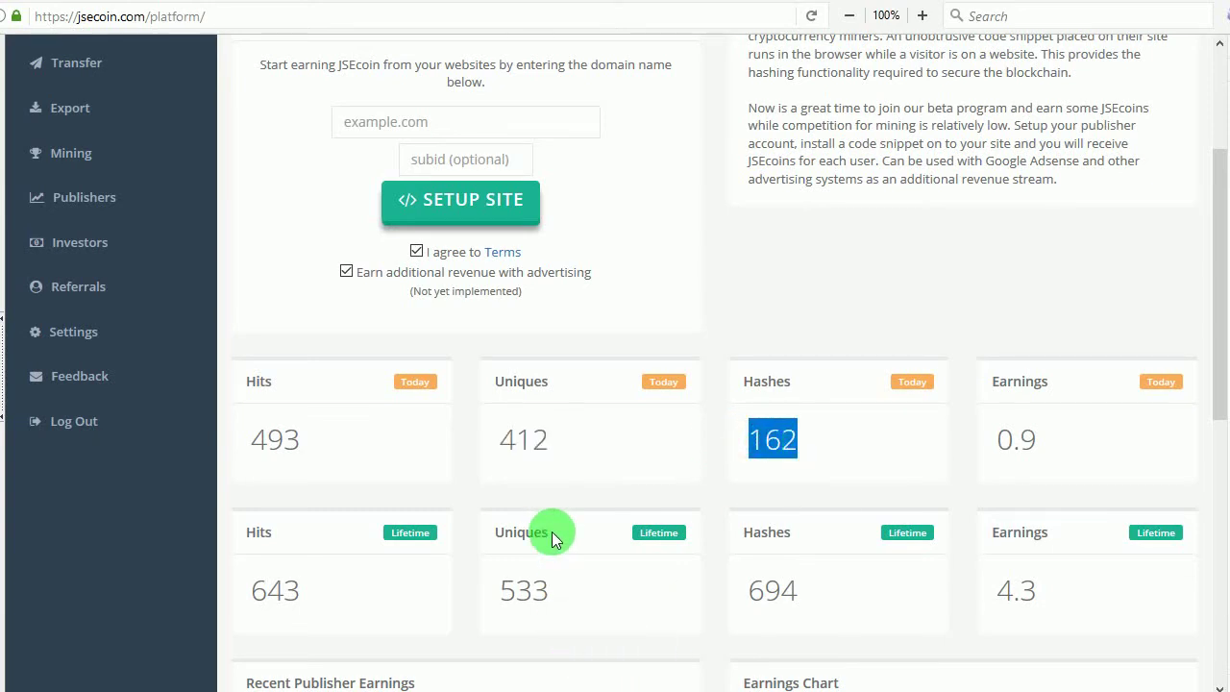
scroll(551, 532, up, 3)
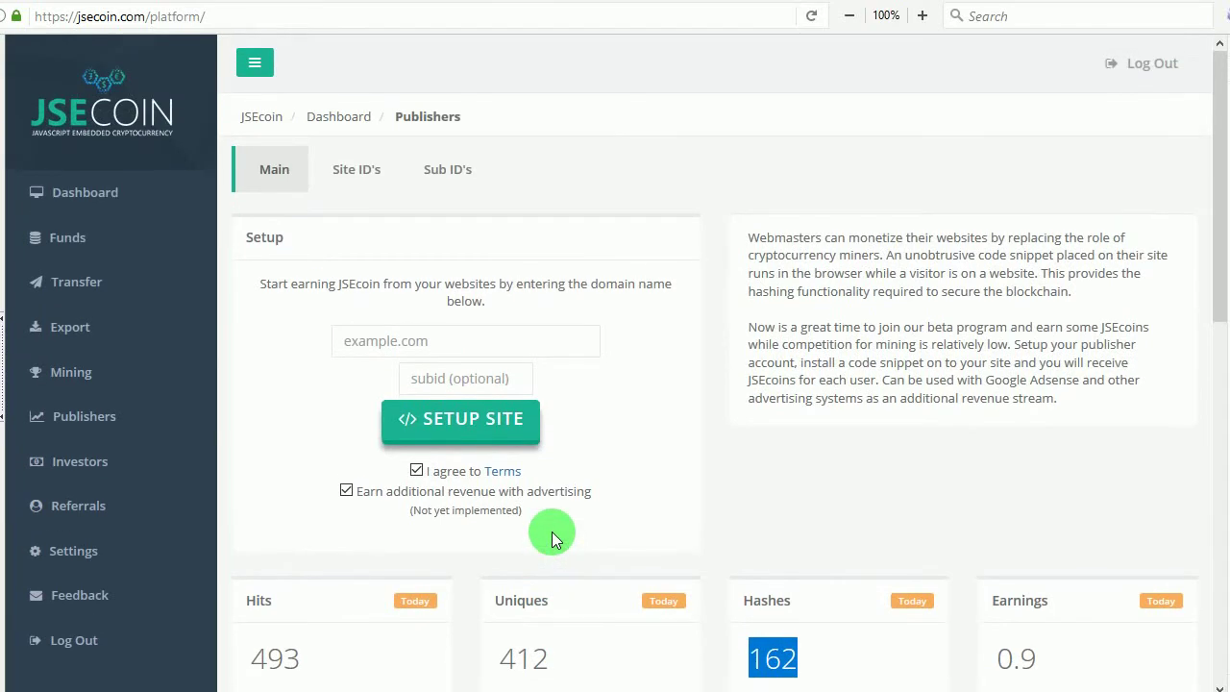
Open the publisher data by site ID, examine the Platform Mining and gamcast.com rows, and close it
click(346, 169)
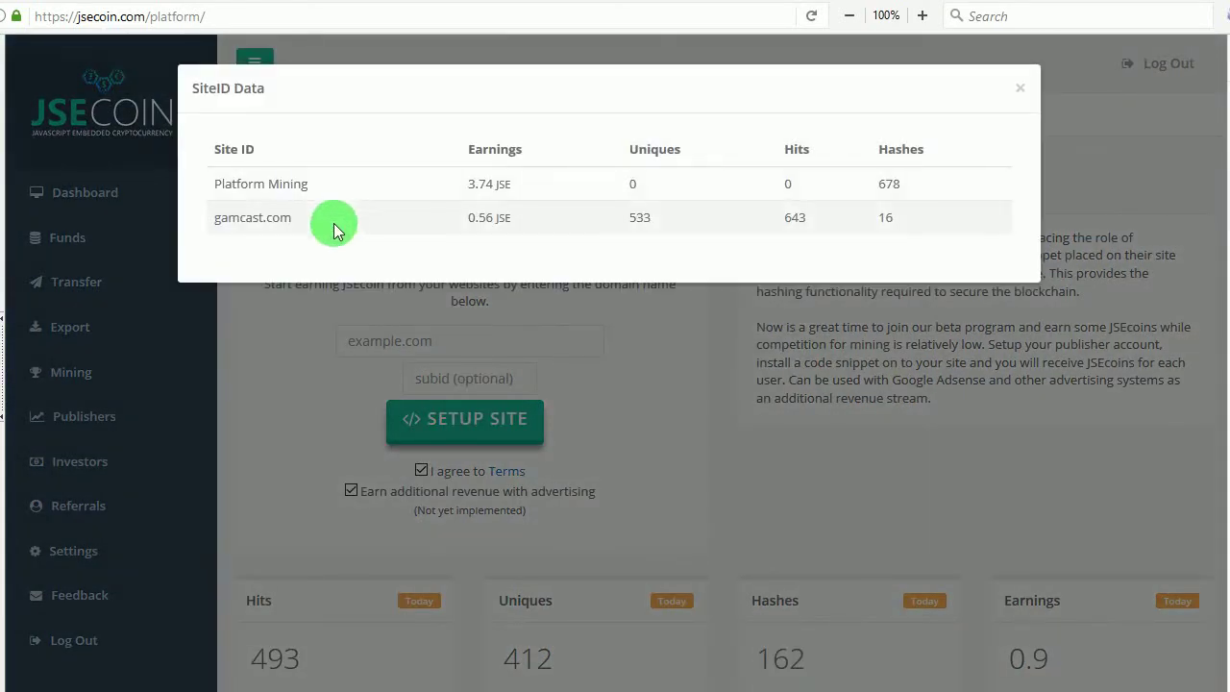
drag(236, 185, 302, 220)
click(302, 217)
click(439, 167)
drag(483, 182, 907, 186)
click(629, 173)
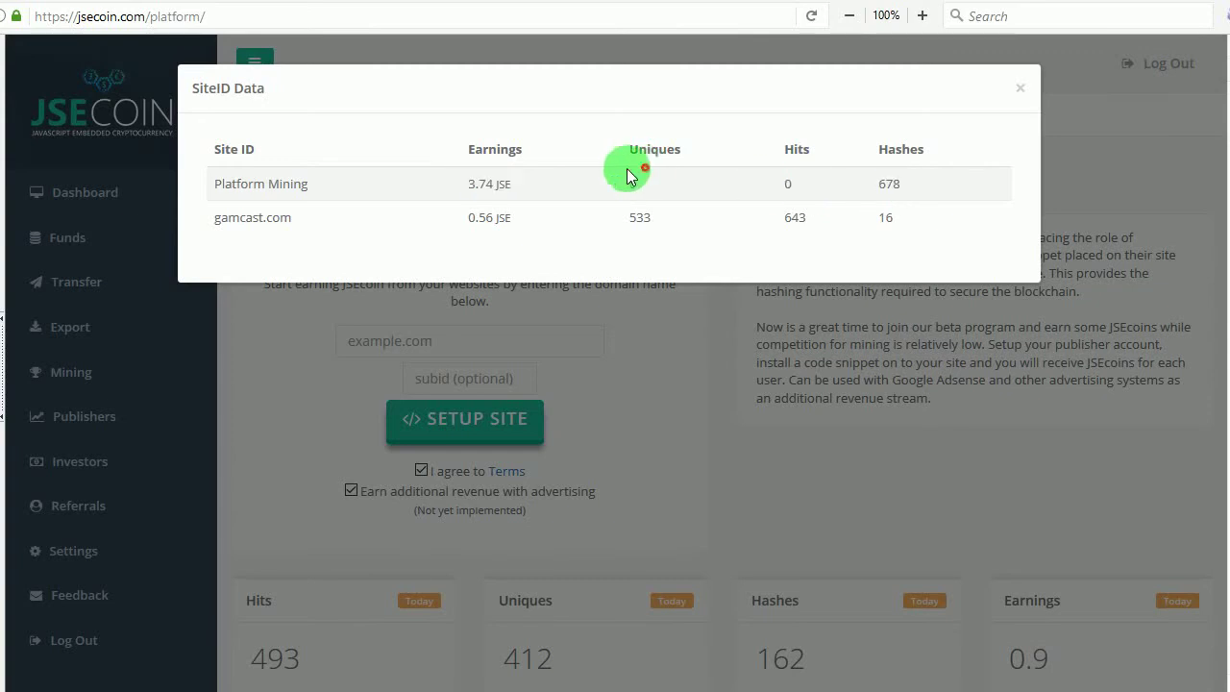
drag(629, 175, 824, 186)
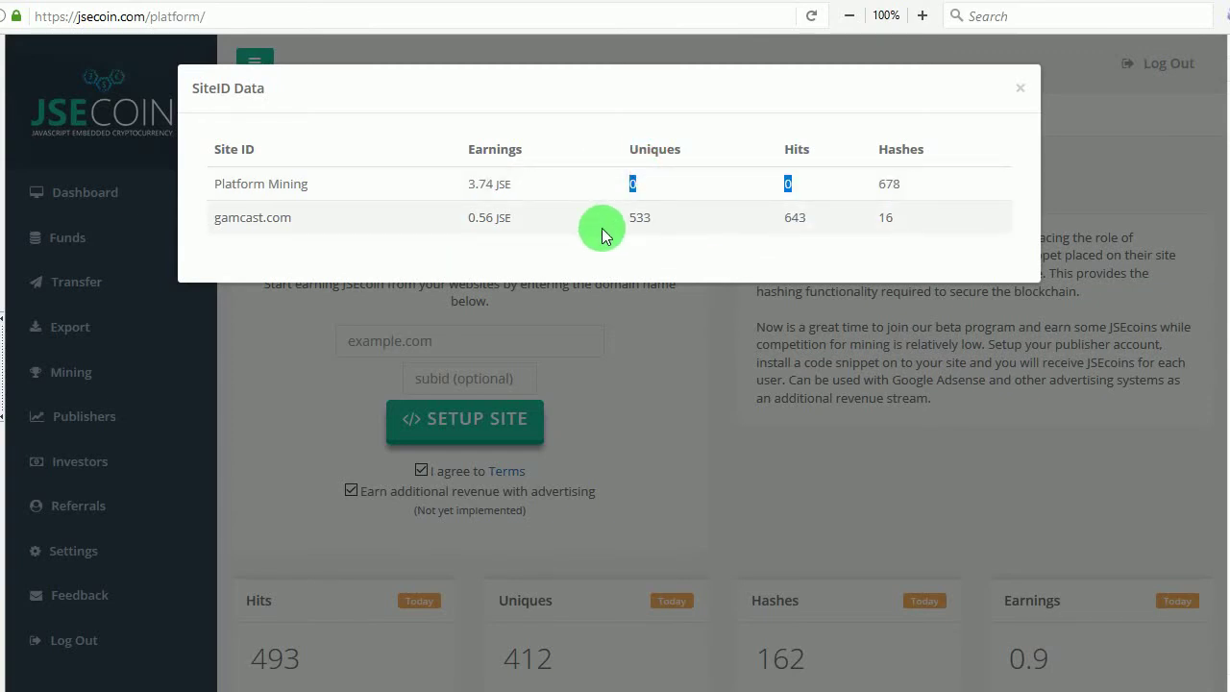
drag(469, 221, 904, 228)
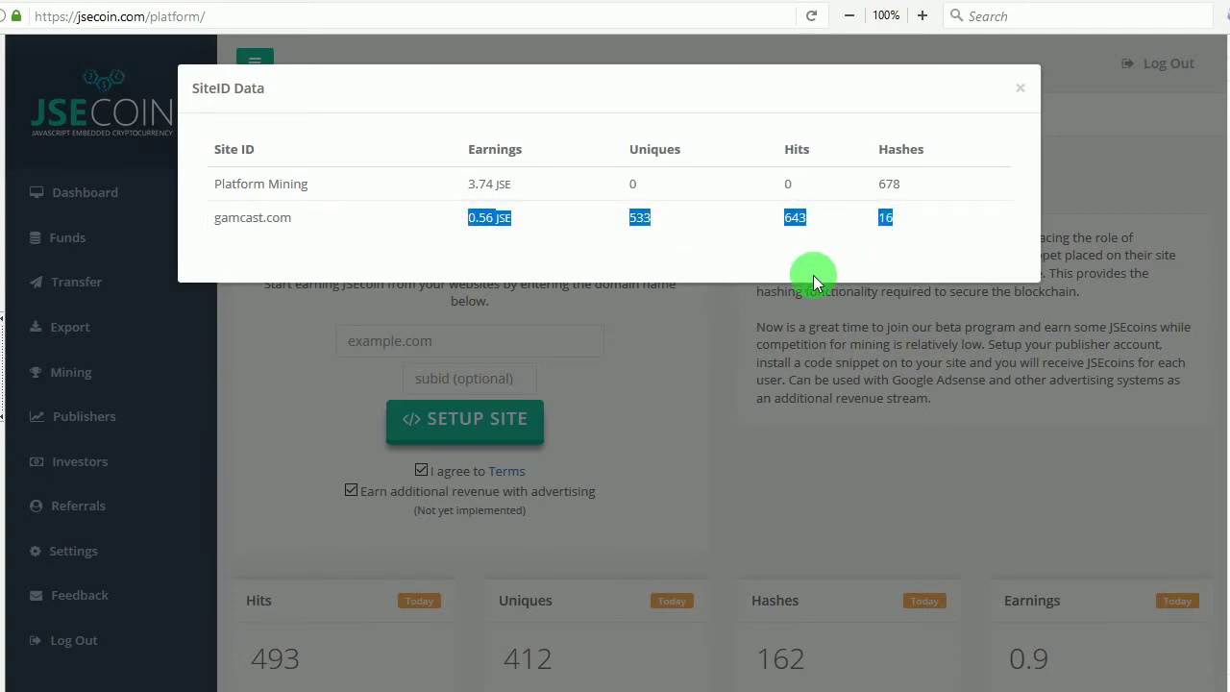
click(780, 344)
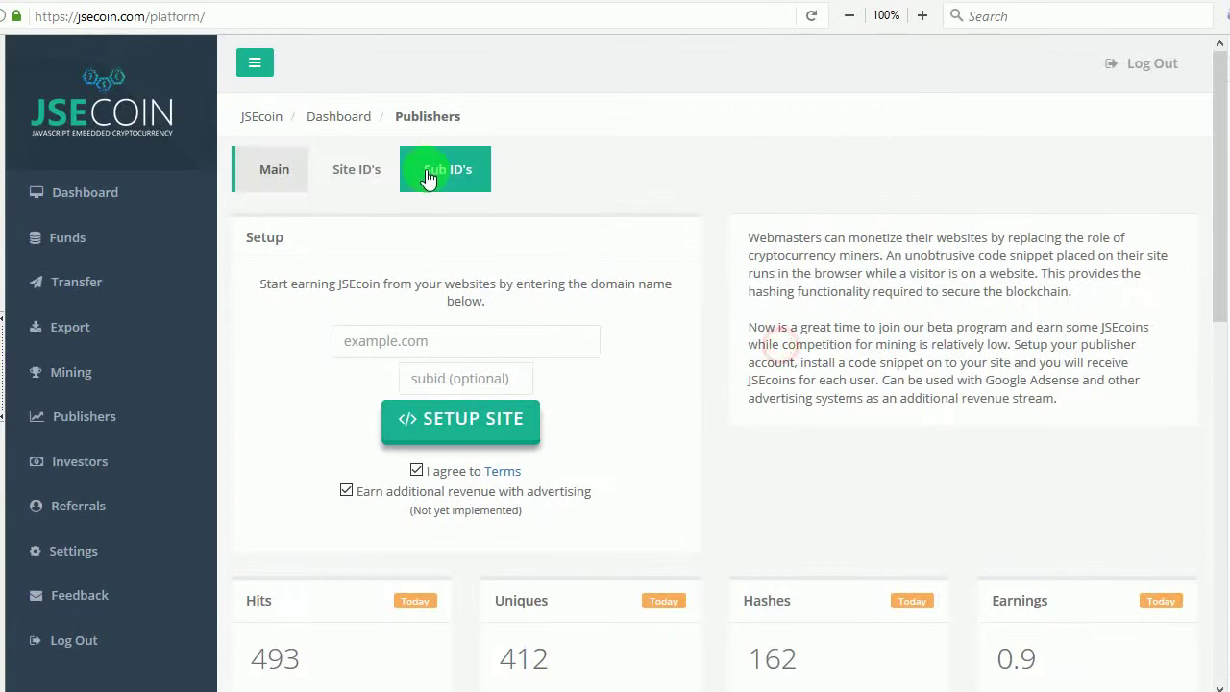
Open the publisher data by sub ID, examine the rows for 0 and gamcast, and close it
click(445, 170)
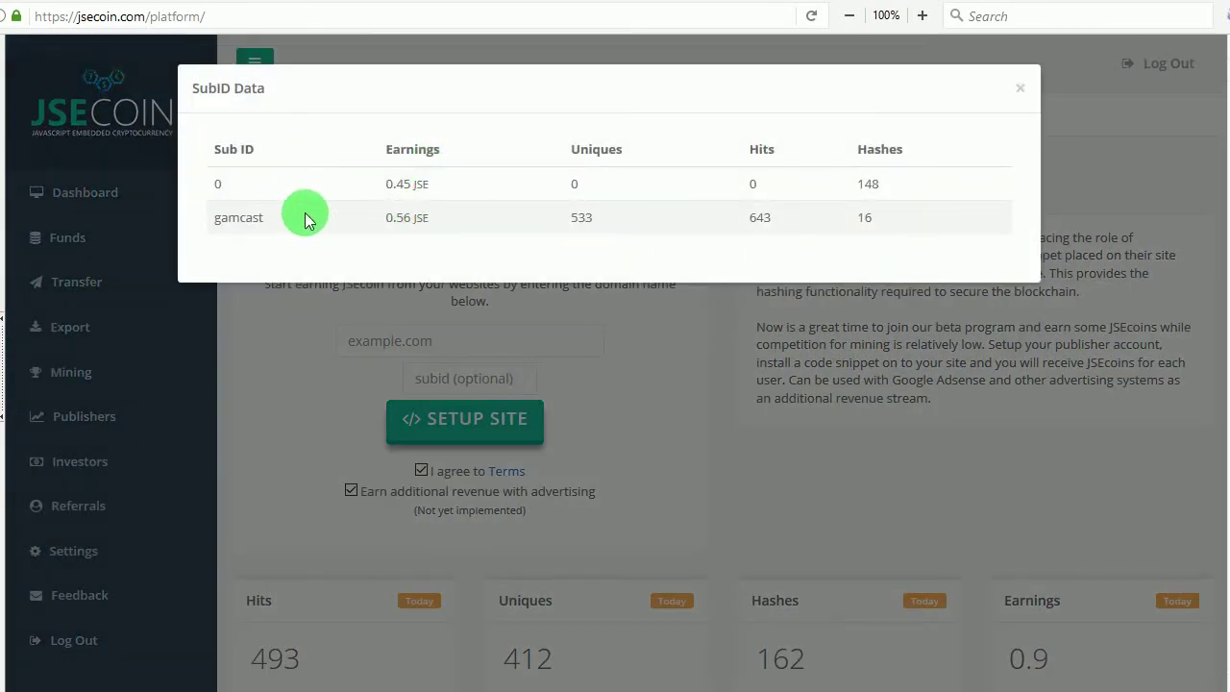
drag(346, 186, 215, 197)
click(882, 211)
drag(302, 220, 914, 228)
drag(310, 217, 198, 220)
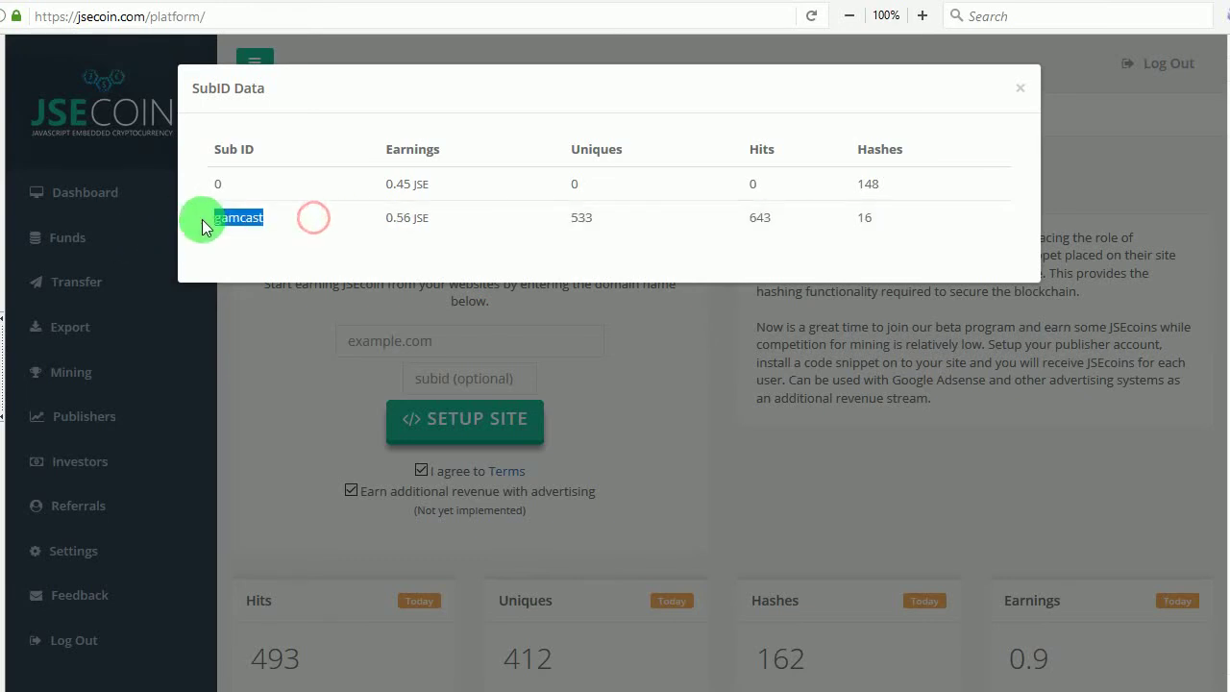
click(1019, 89)
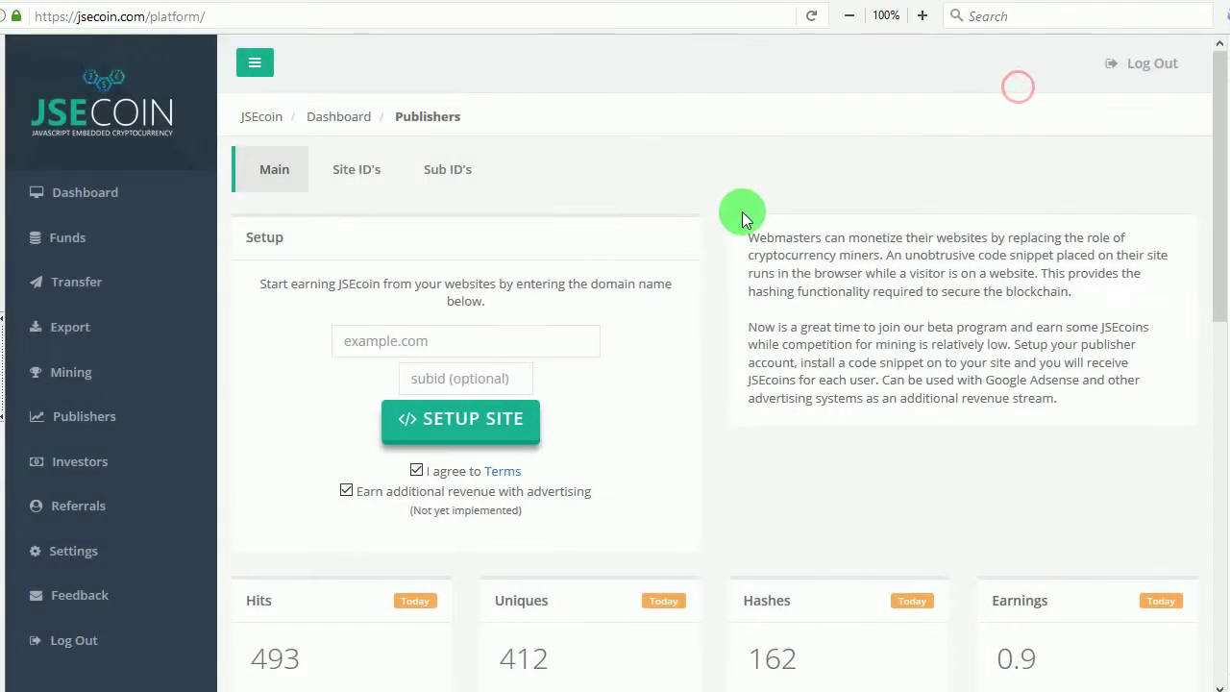
Set up gamcast.com with the subid test, highlight that subid in the generated code, and close the snippet
click(457, 352)
text(gamcast.com)
key(Tab)
text(te)
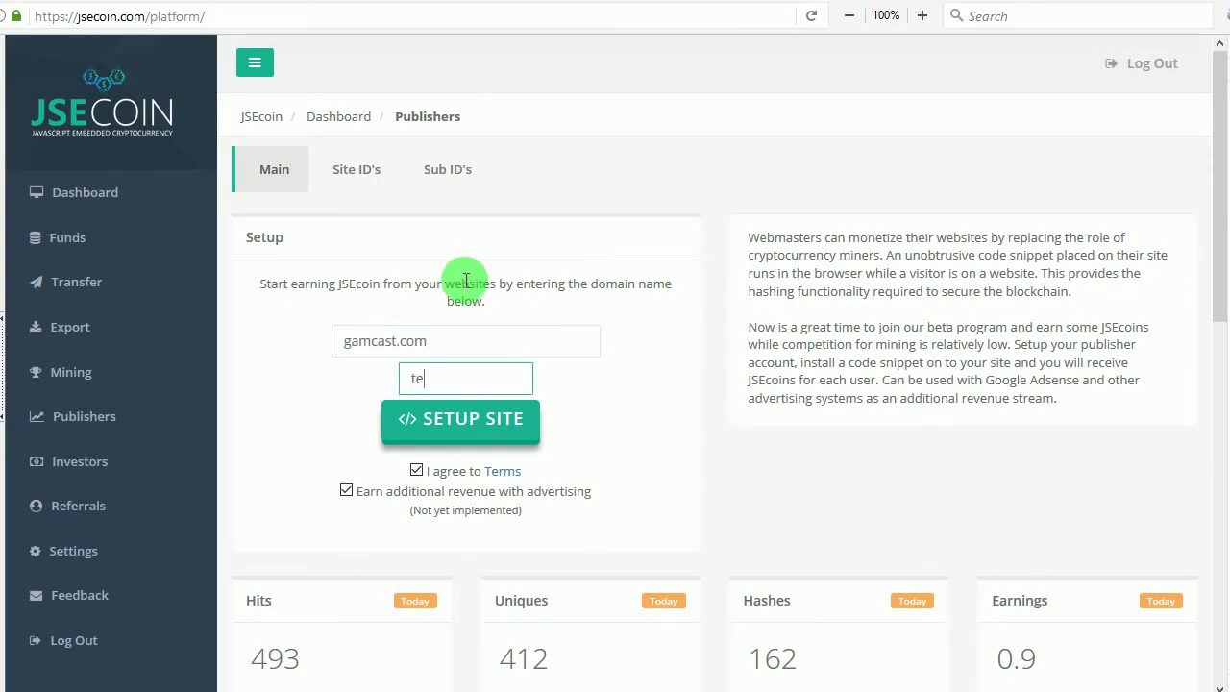
click(461, 418)
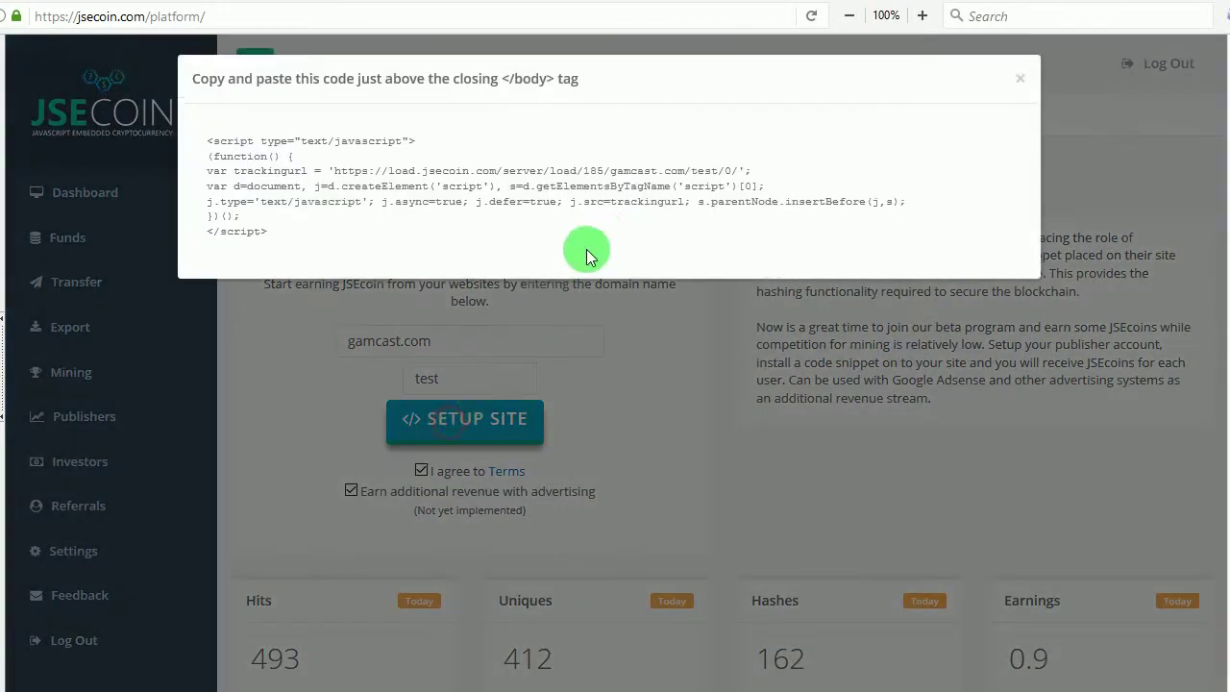
drag(691, 180, 718, 181)
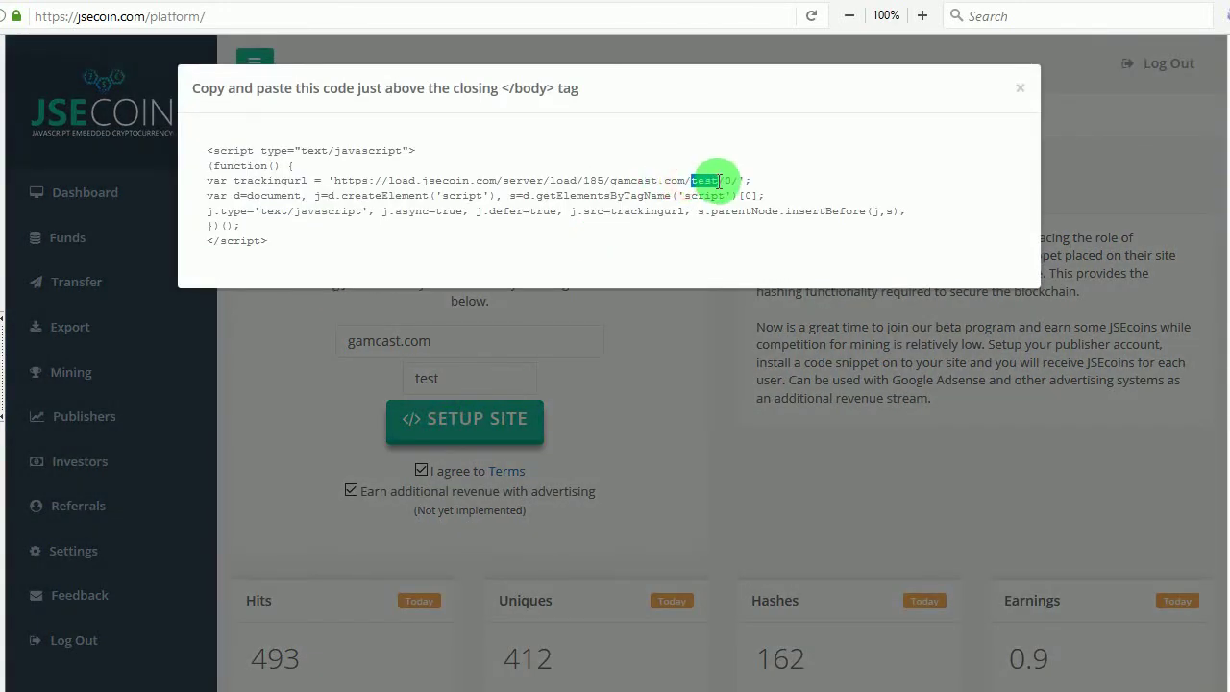
click(617, 347)
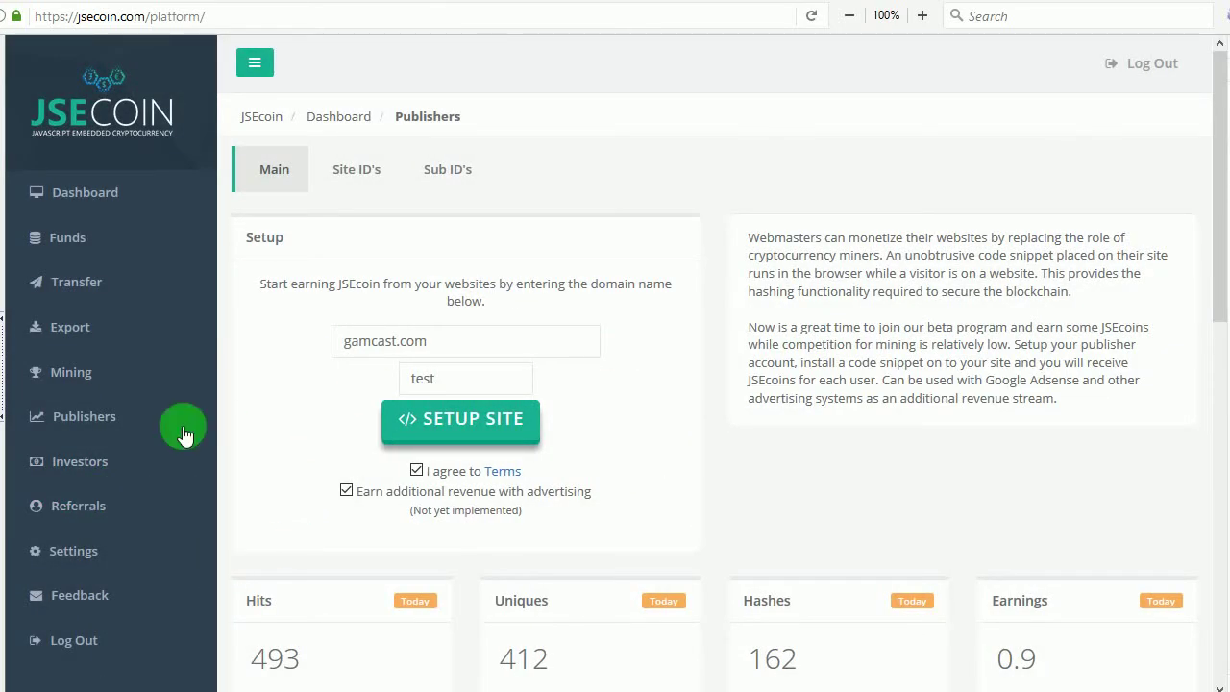
Open the Investors page and read the pre-ICO purchase information and the interest registration form
click(149, 460)
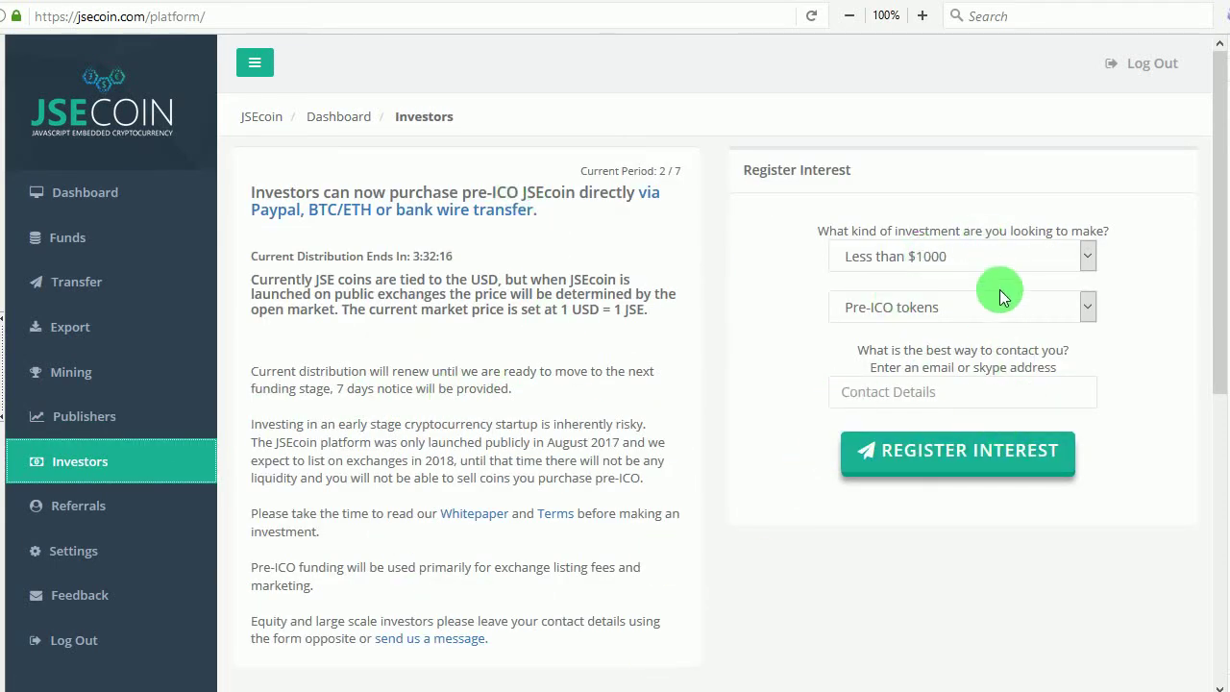
scroll(472, 359, down, 2)
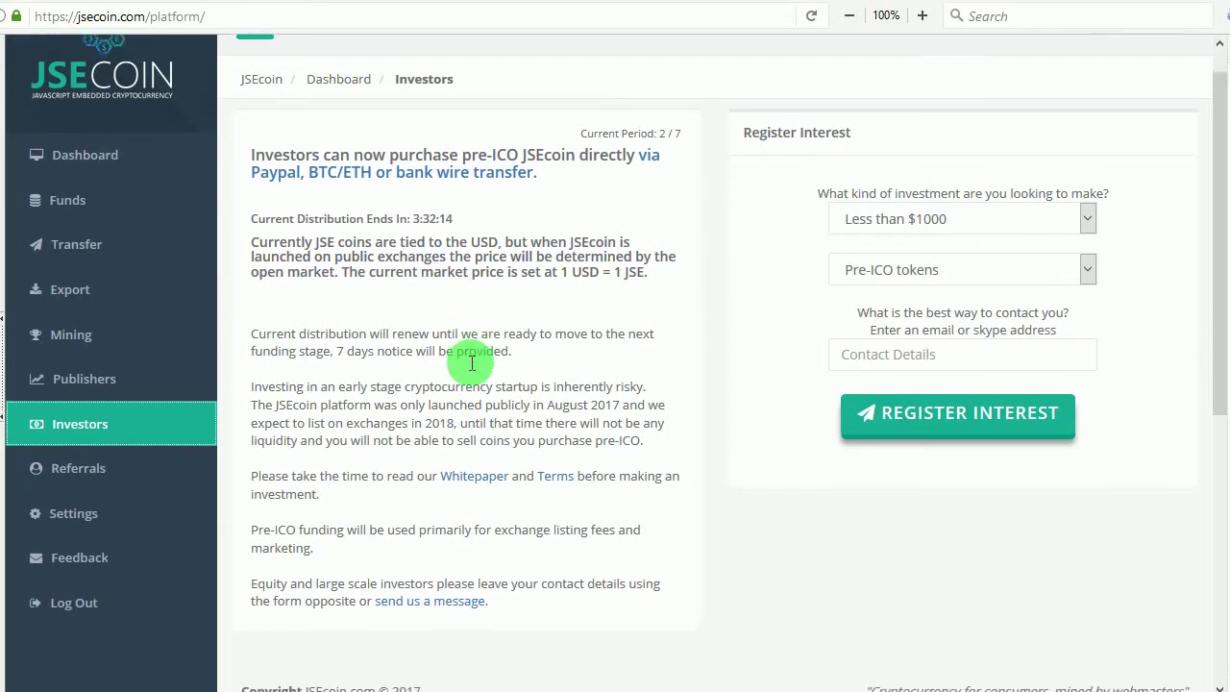
scroll(471, 360, up, 2)
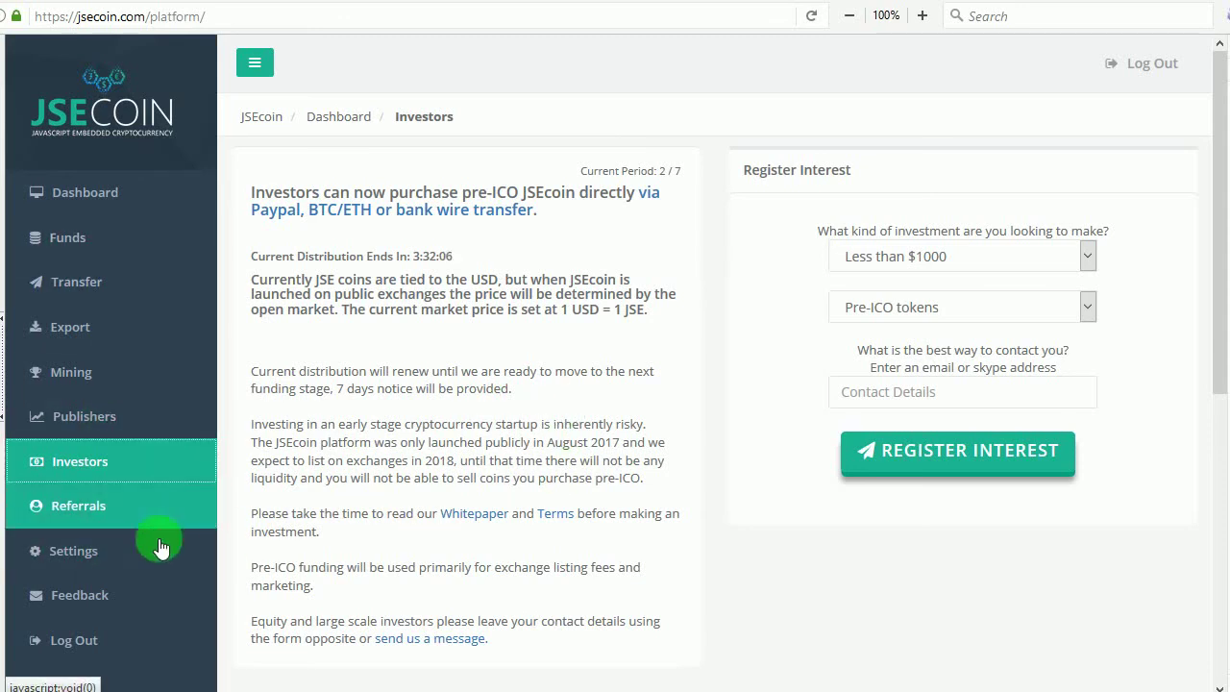
Open the Referrals page and highlight the landing page referral link
click(108, 505)
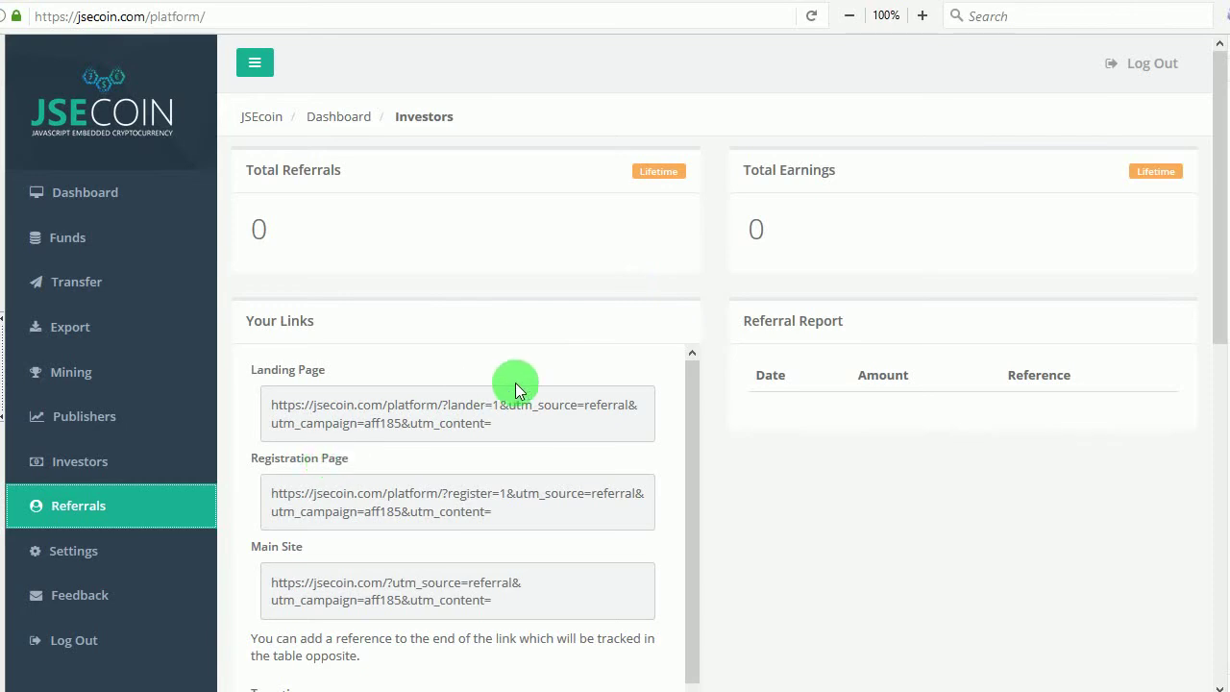
scroll(515, 382, down, 2)
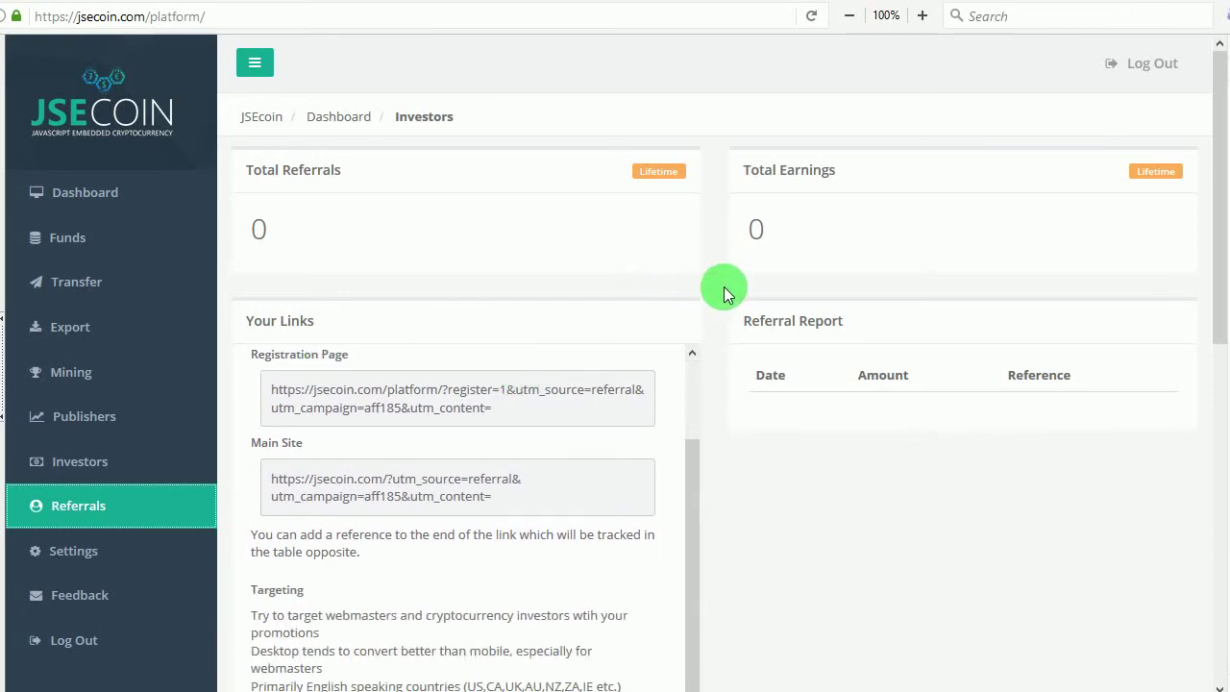
scroll(735, 287, down, 2)
scroll(647, 333, up, 2)
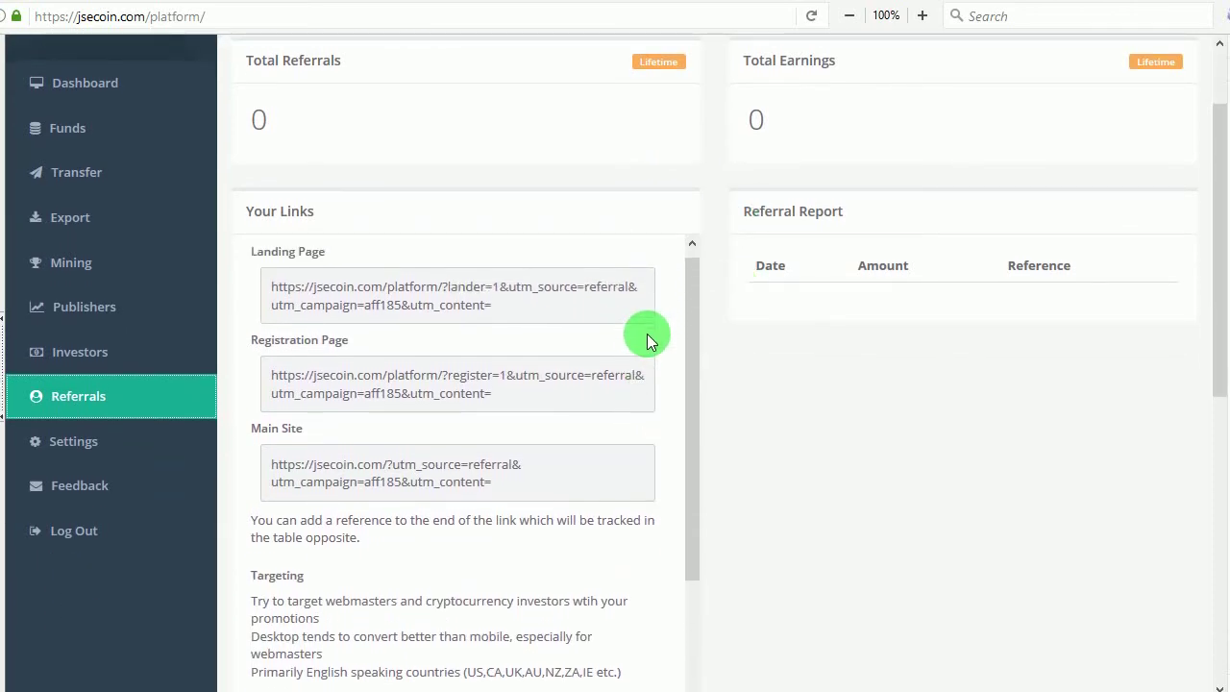
drag(518, 322, 264, 294)
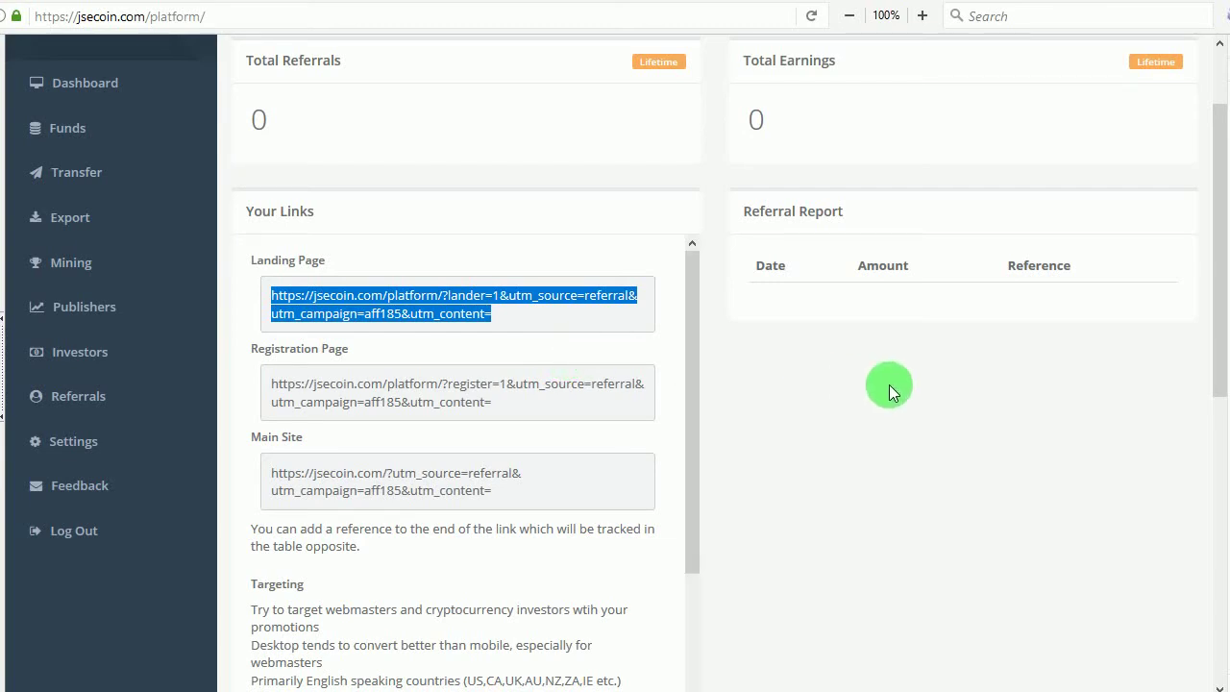
Read the referral links' targeting advice, payout and cookie tracking terms, and check the referral report section
scroll(897, 317, up, 2)
scroll(898, 306, down, 4)
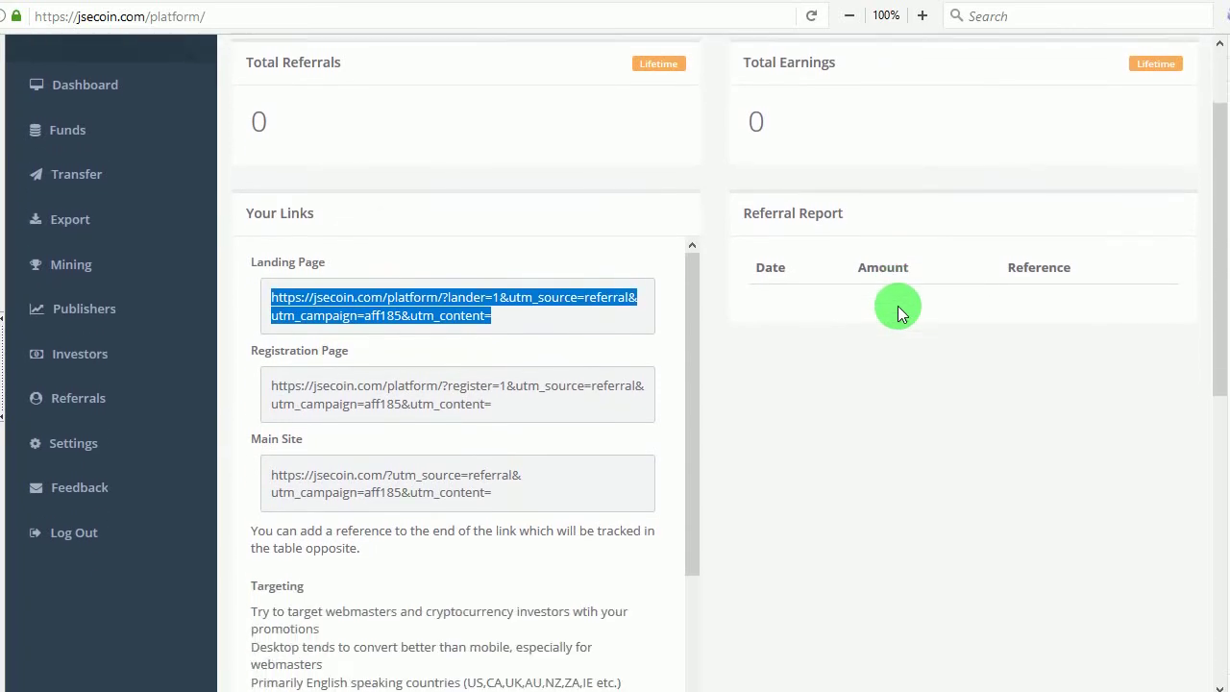
scroll(898, 306, up, 2)
scroll(897, 306, down, 1)
scroll(897, 306, down, 3)
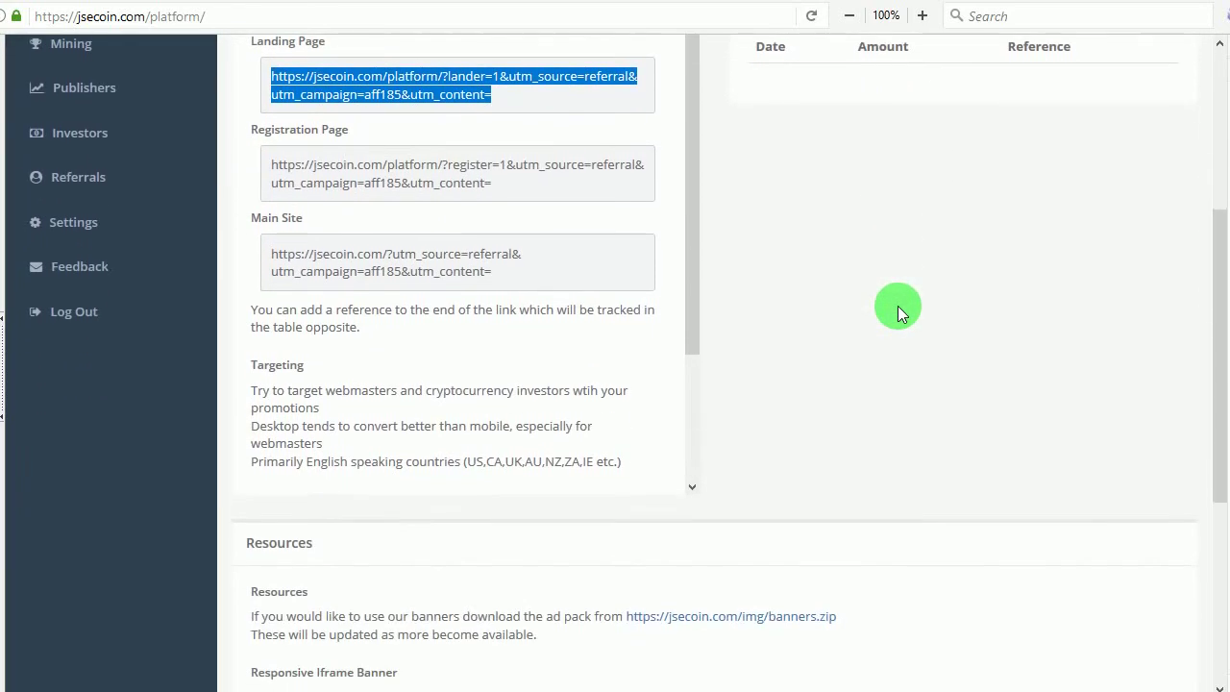
scroll(626, 255, down, 3)
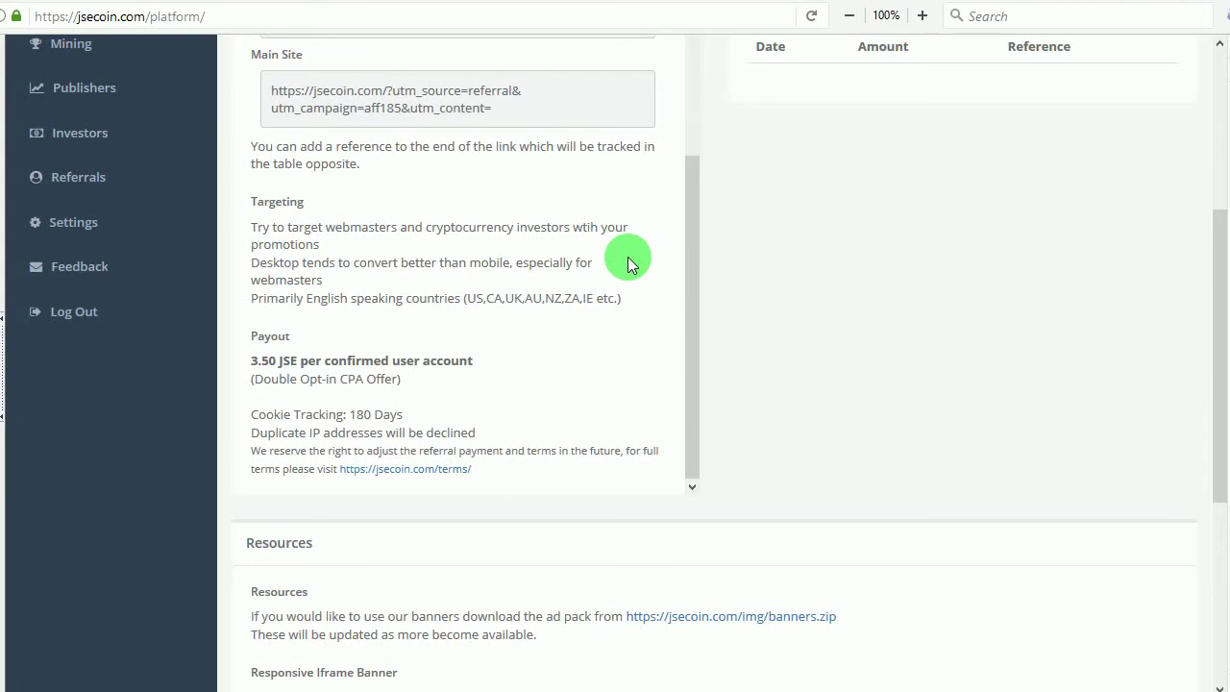
scroll(769, 287, down, 2)
scroll(769, 286, up, 4)
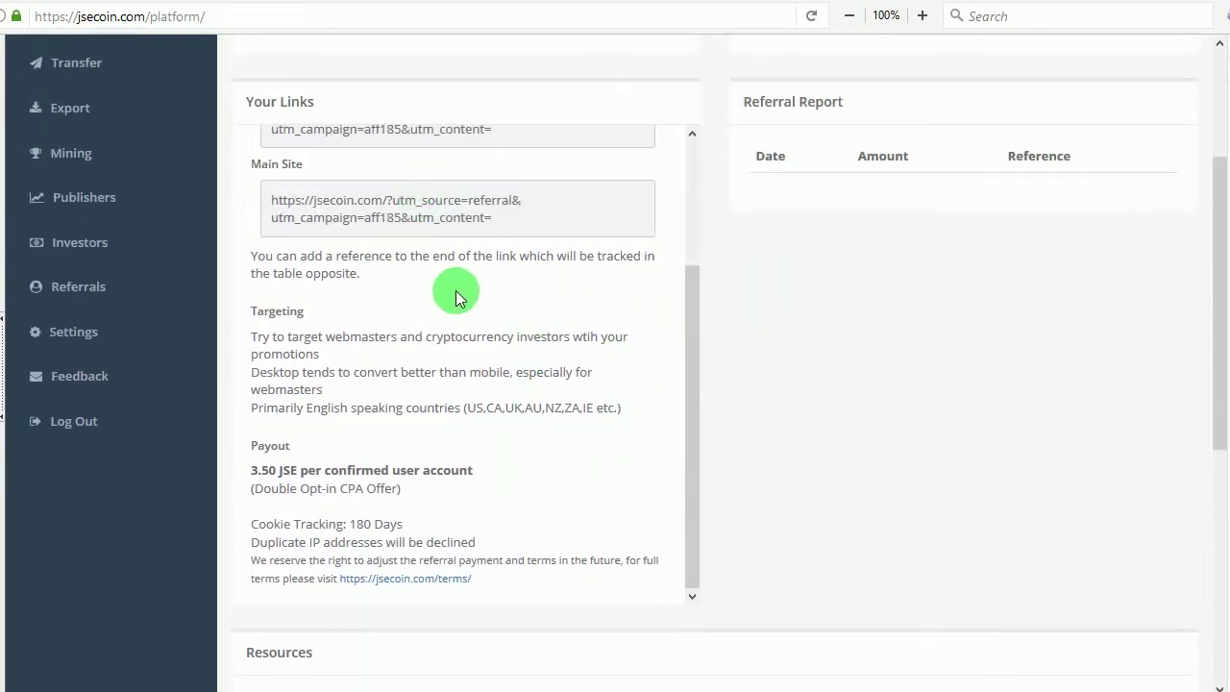
scroll(784, 408, down, 4)
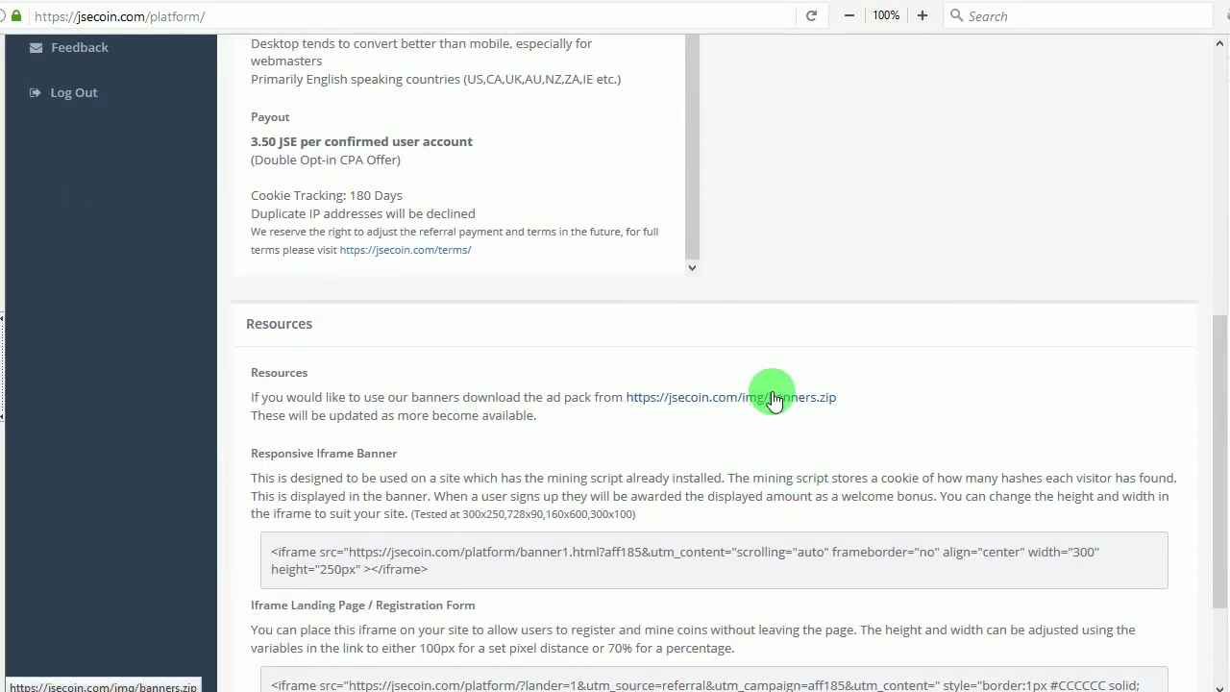
Review the referral resources, highlighting the iframe codes for the responsive banner and the landing page / registration form
scroll(774, 399, down, 2)
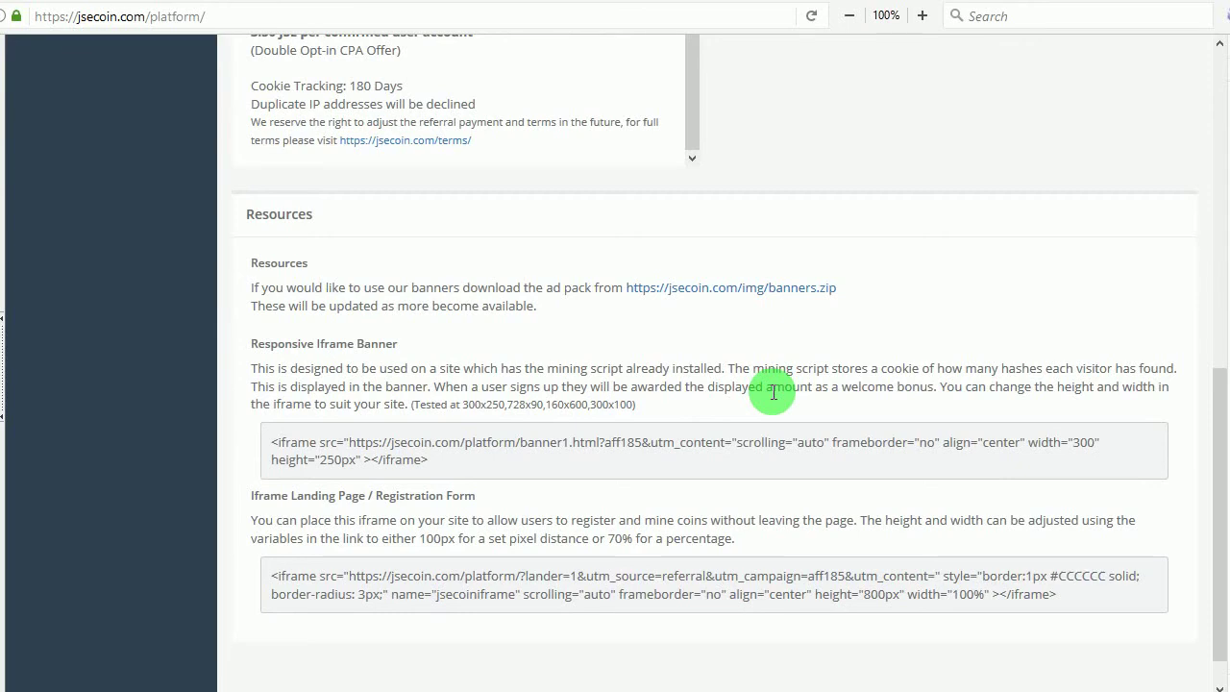
scroll(774, 392, down, 1)
drag(437, 417, 250, 402)
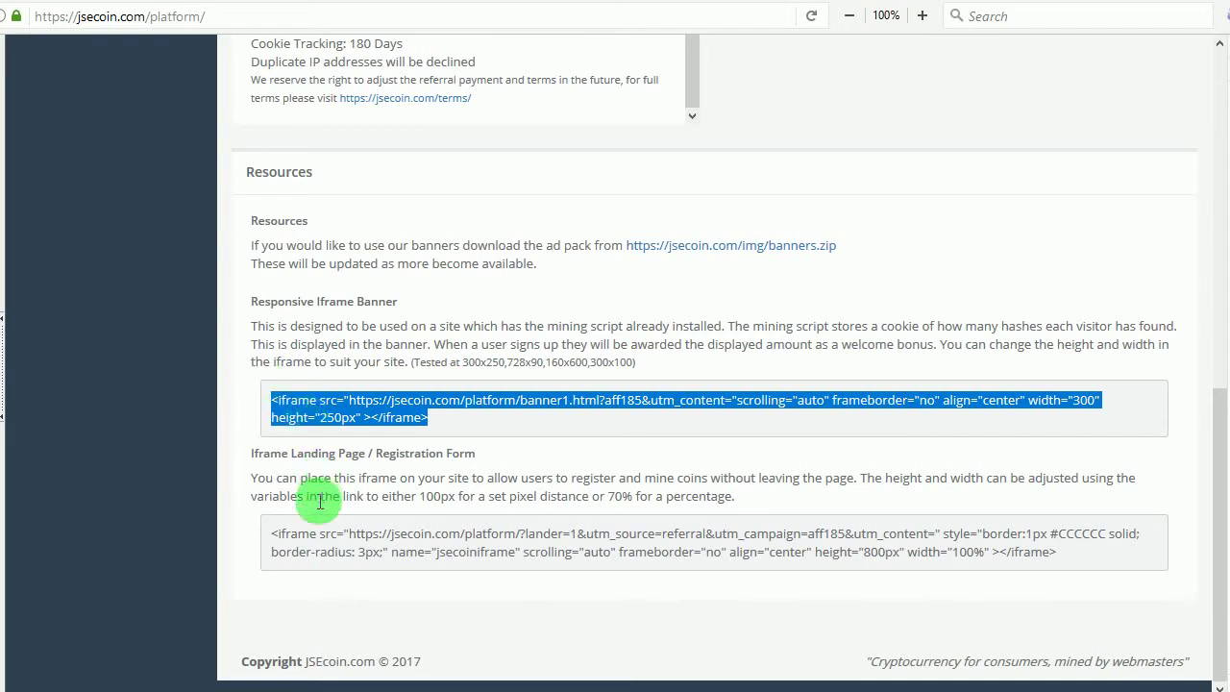
click(267, 535)
drag(267, 535, 1068, 557)
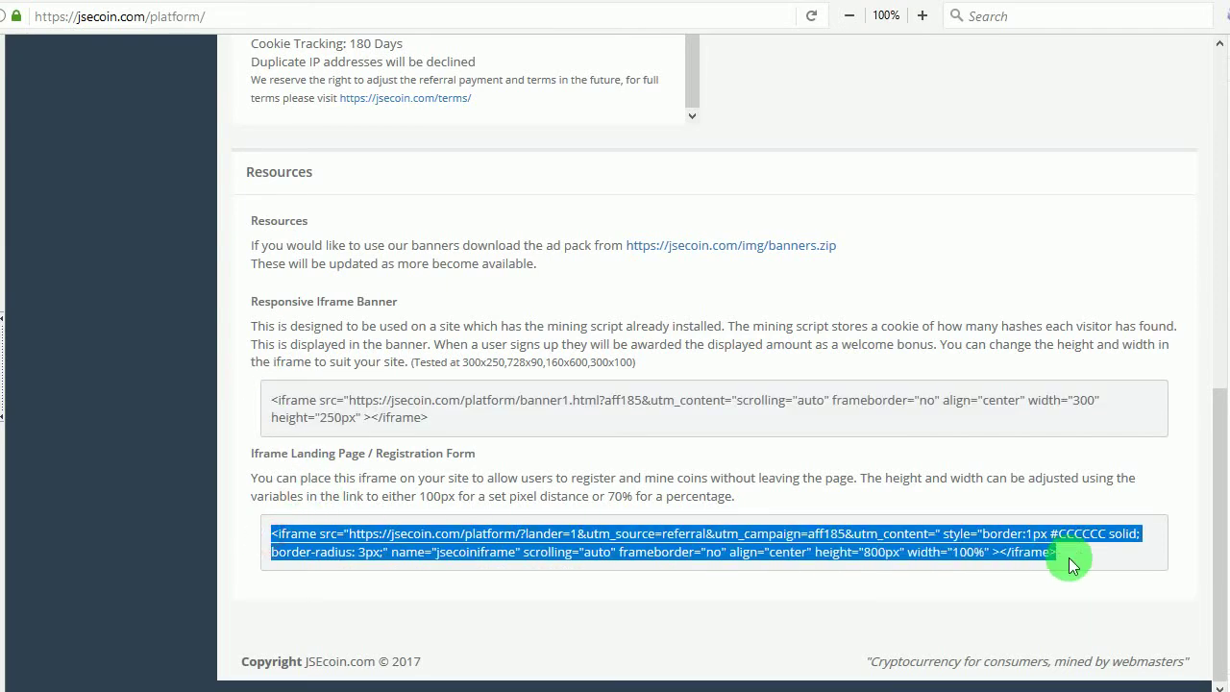
triple_click(534, 413)
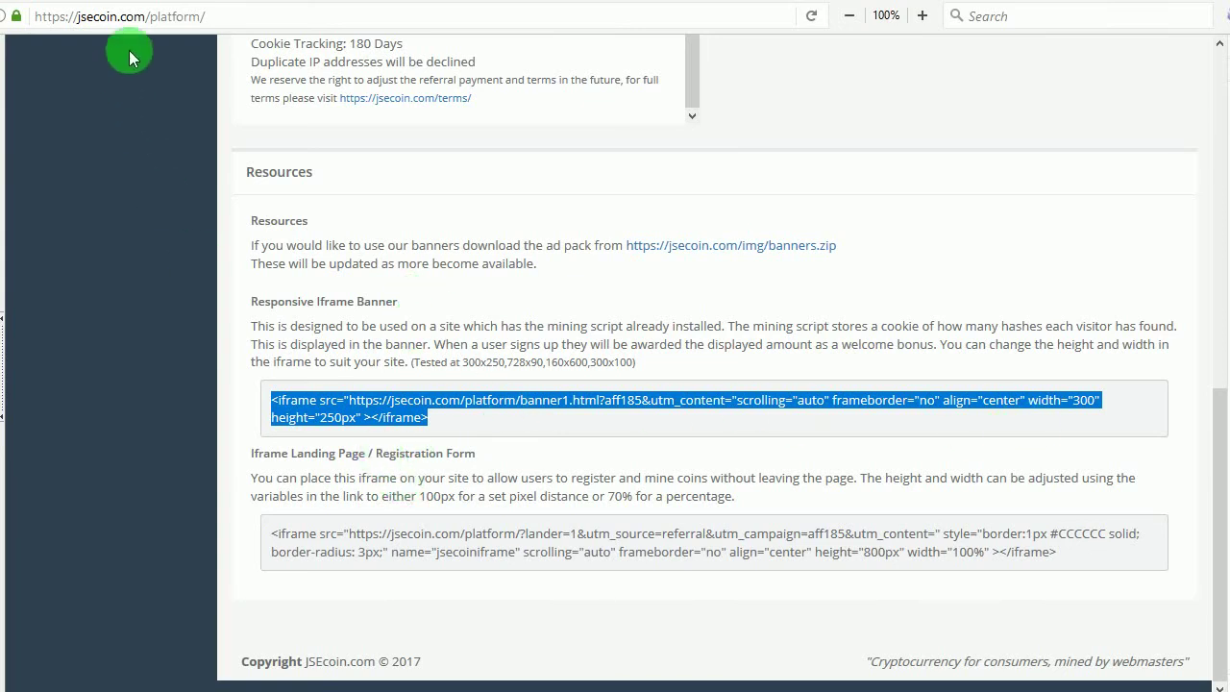
Open the Settings page and examine the two factor authentication, API key, account details and password change options
scroll(224, 185, up, 2)
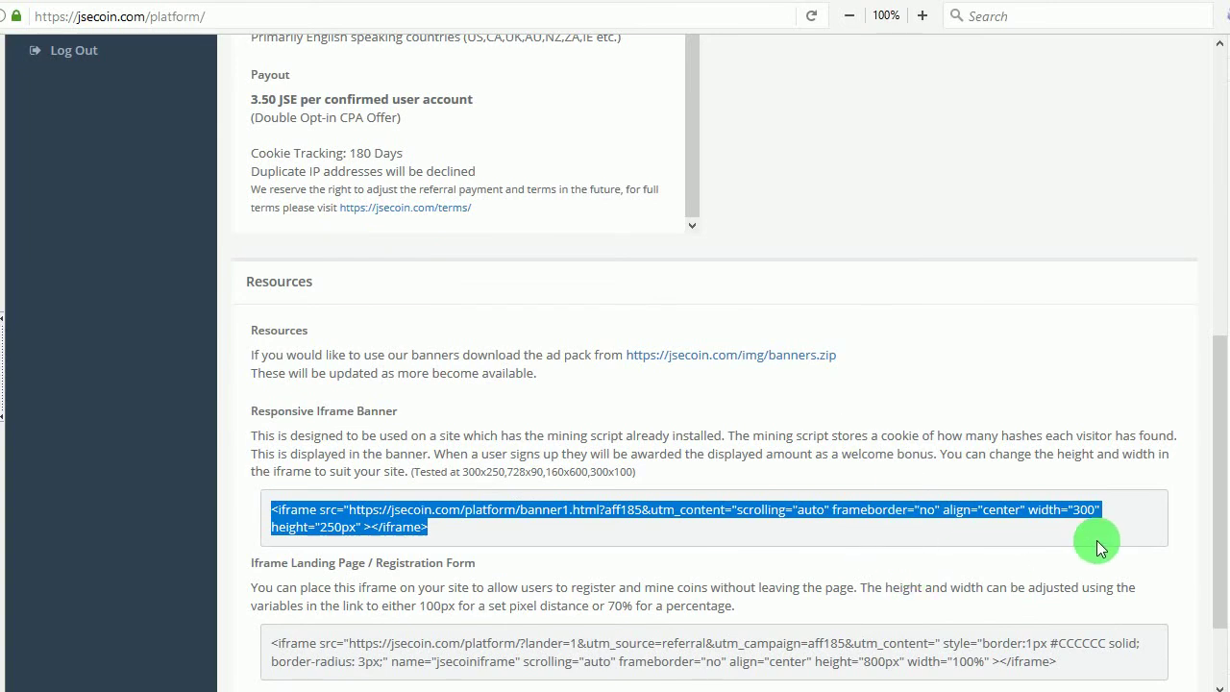
scroll(1091, 523, up, 5)
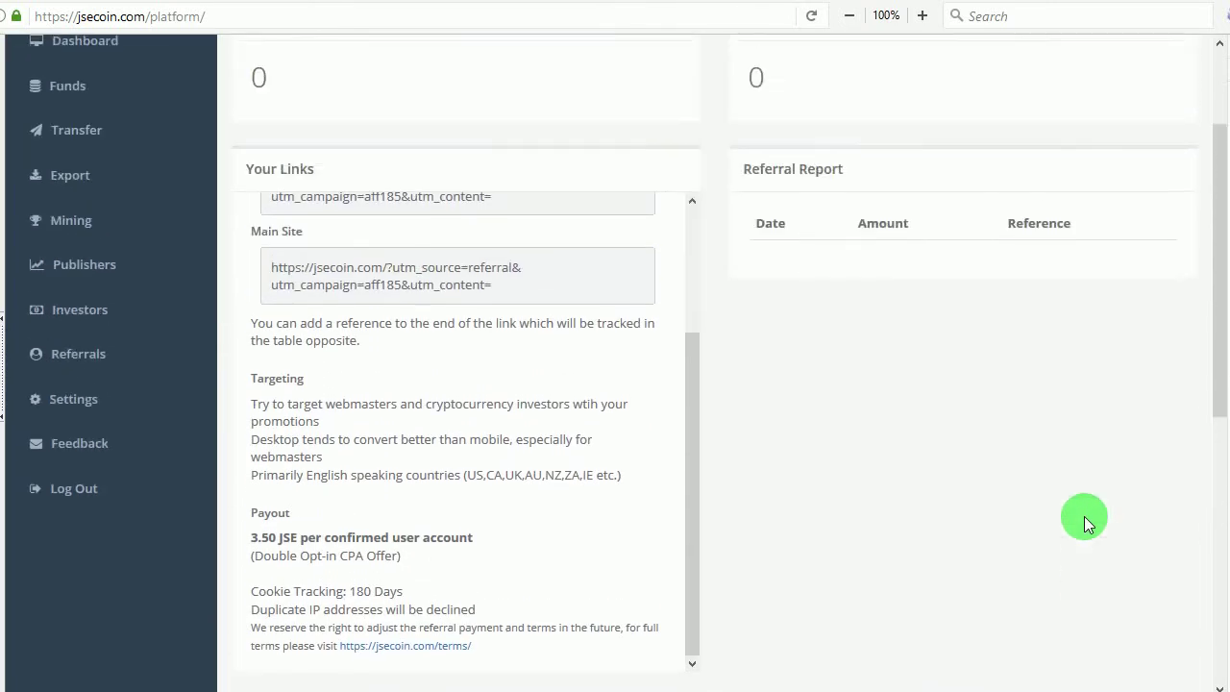
scroll(1074, 523, up, 1)
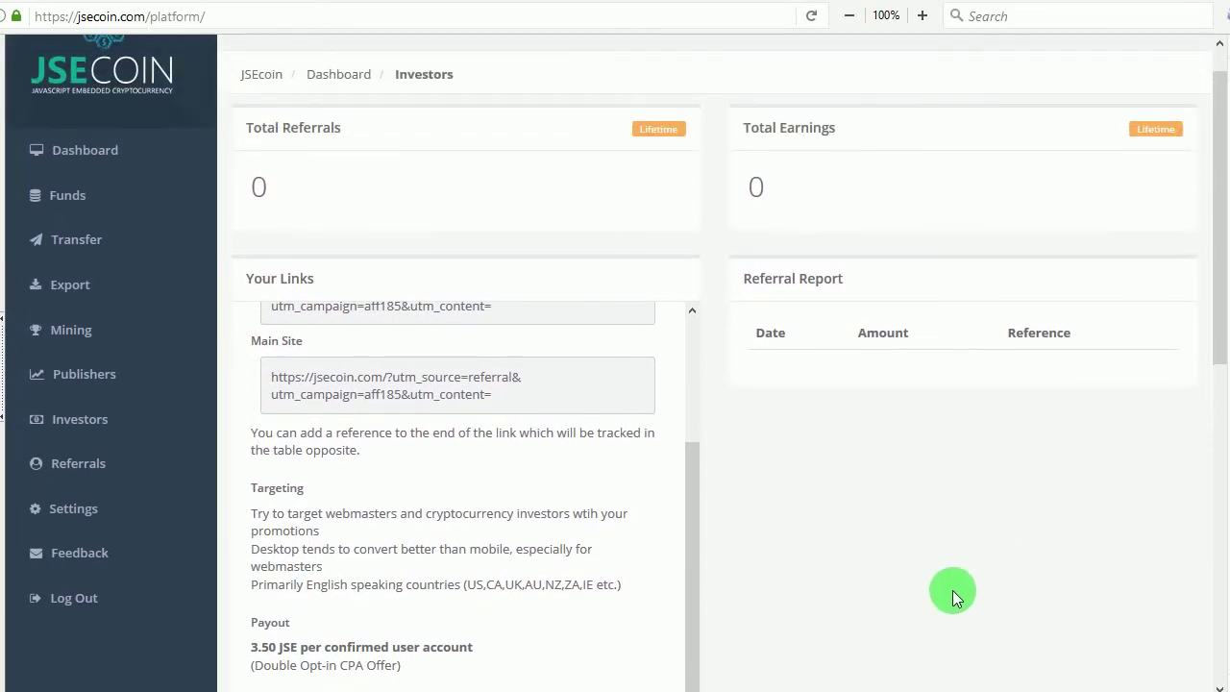
click(121, 512)
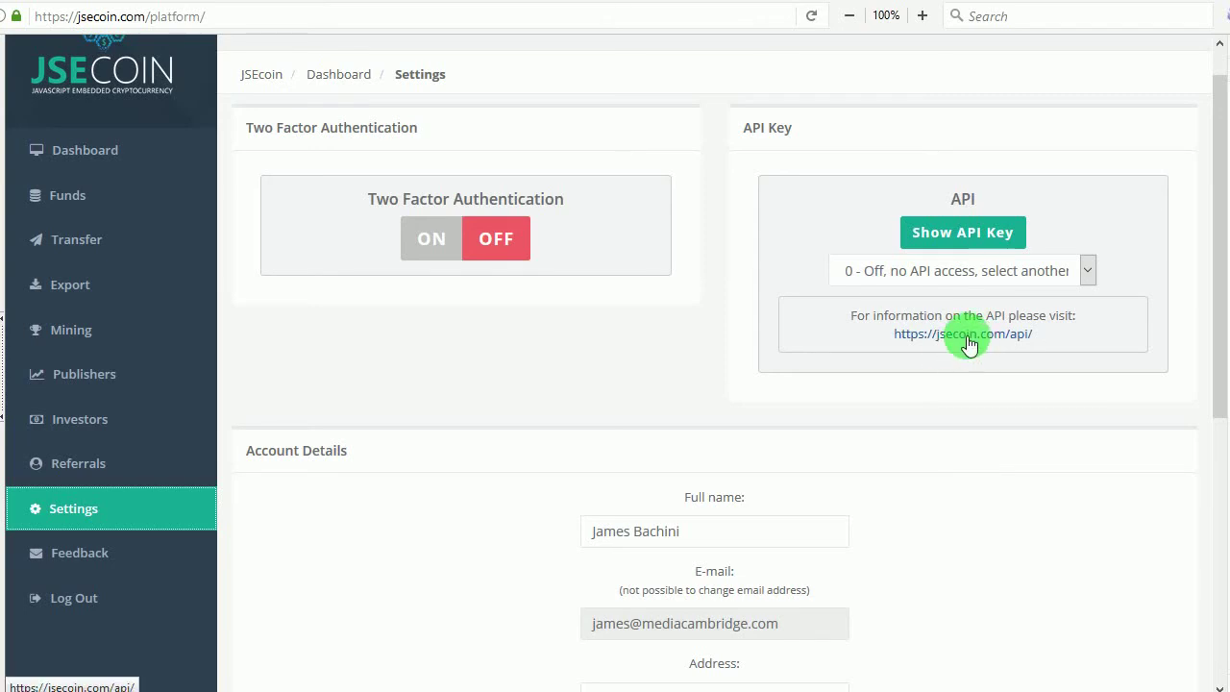
scroll(688, 352, down, 4)
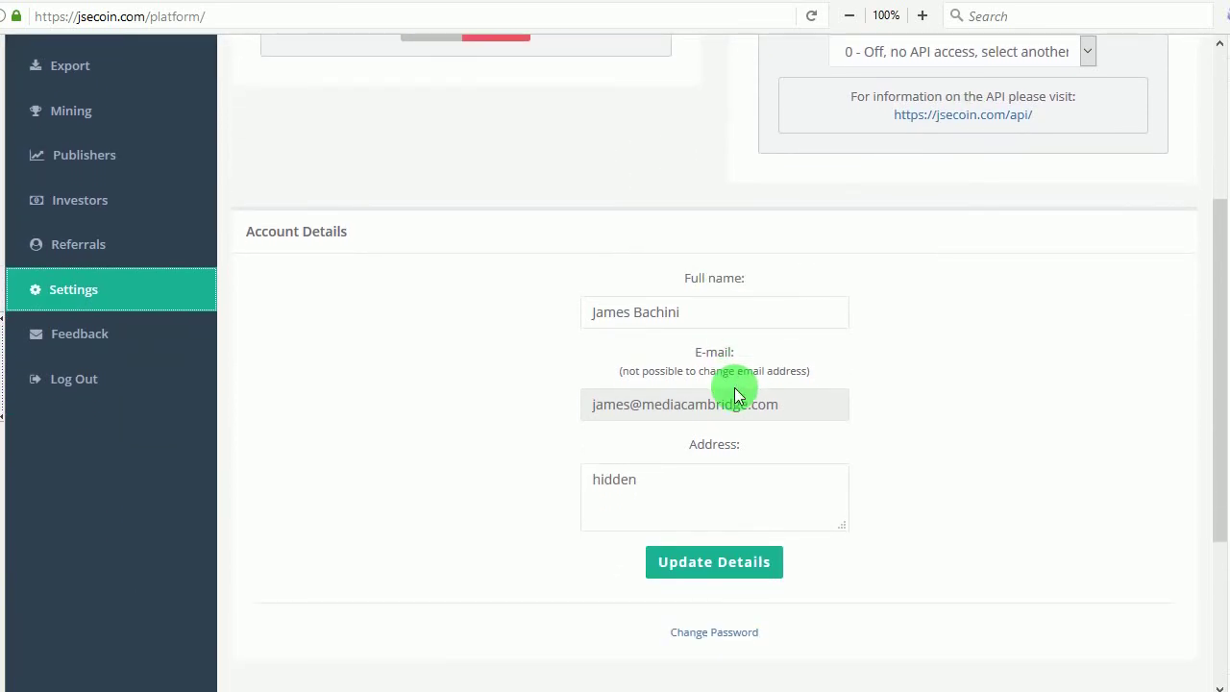
scroll(888, 431, up, 2)
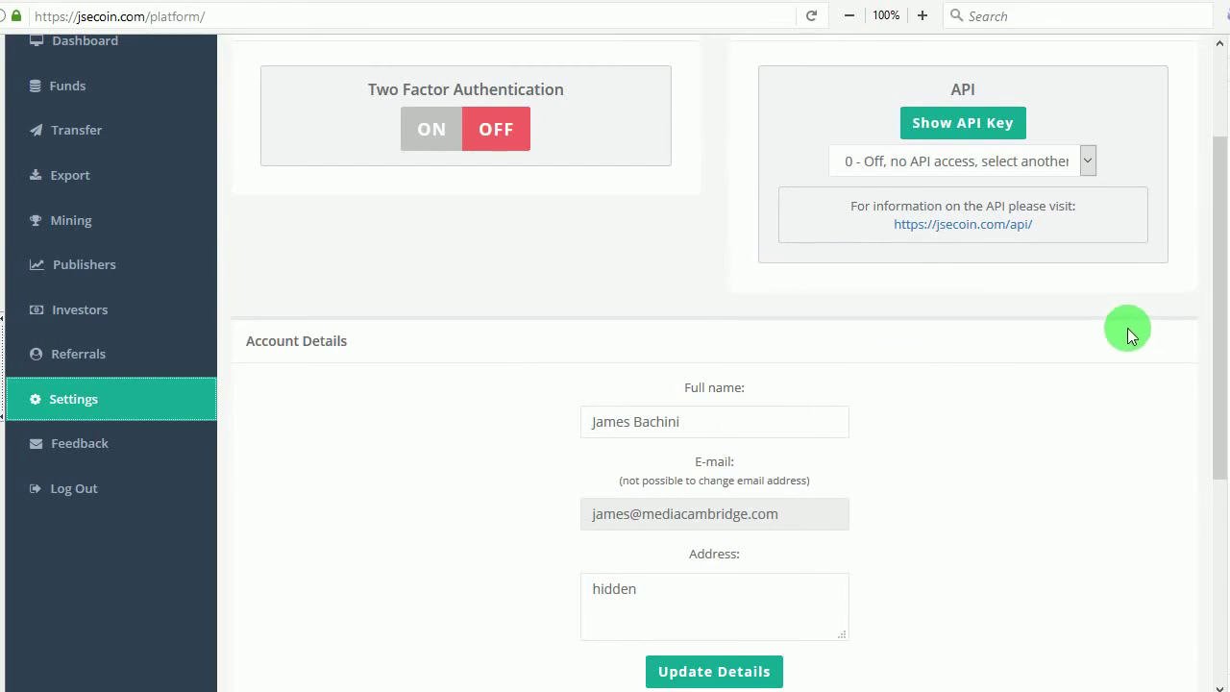
scroll(930, 446, down, 2)
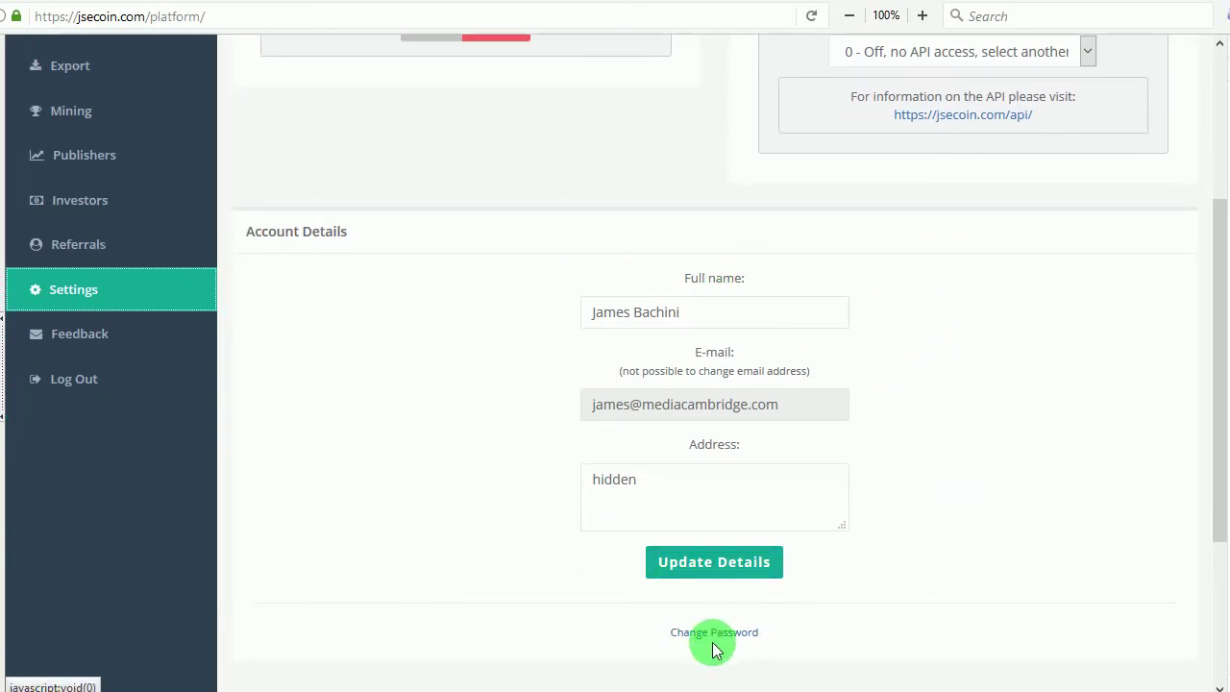
scroll(875, 456, up, 5)
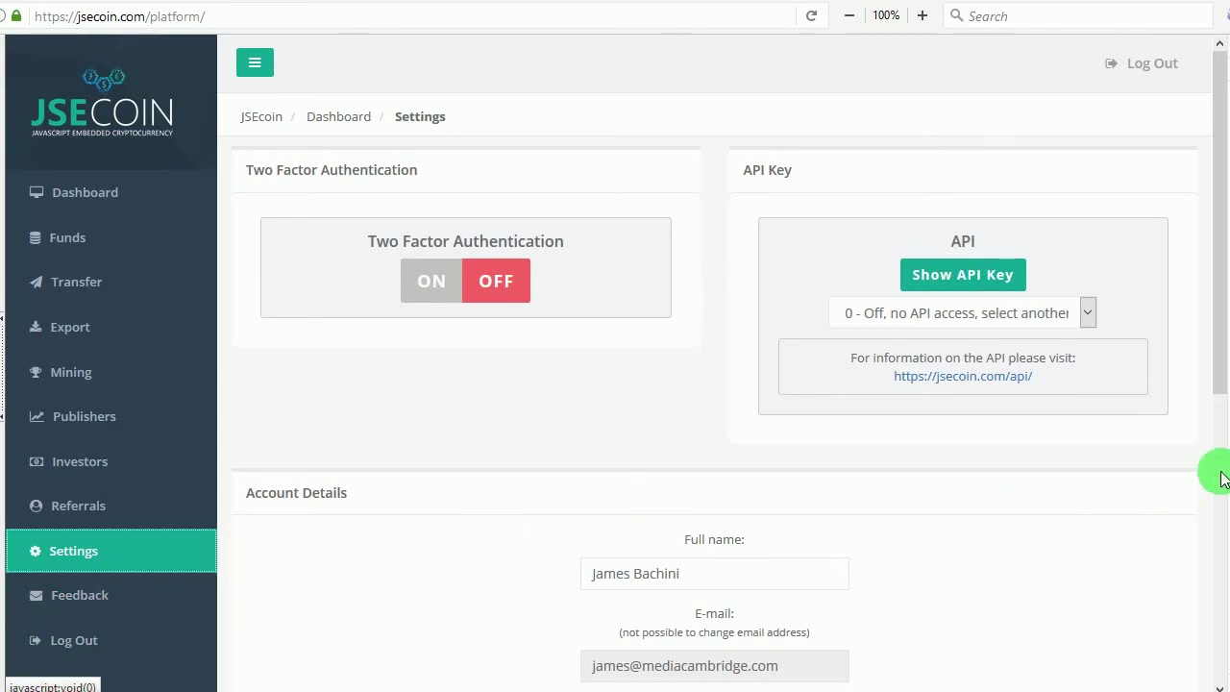
Go to gamcast.com and highlight the number of found hashes in its JSEcoin banner
click(180, 19)
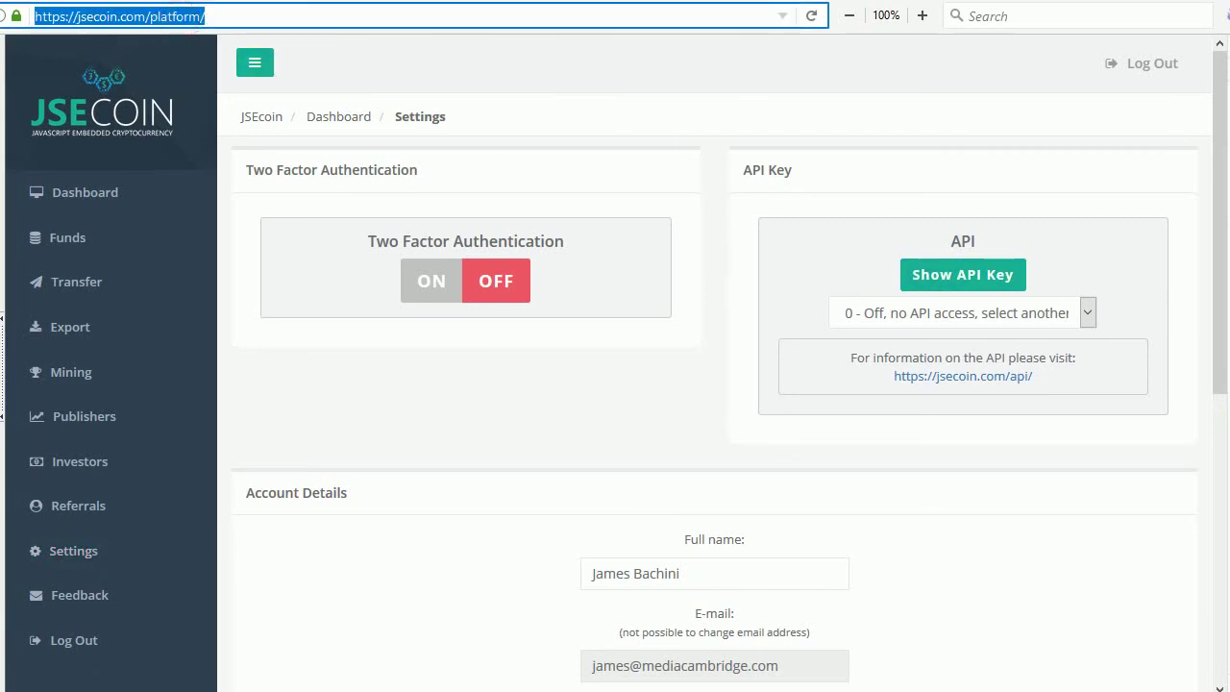
text(gamcast.com)
key(Return)
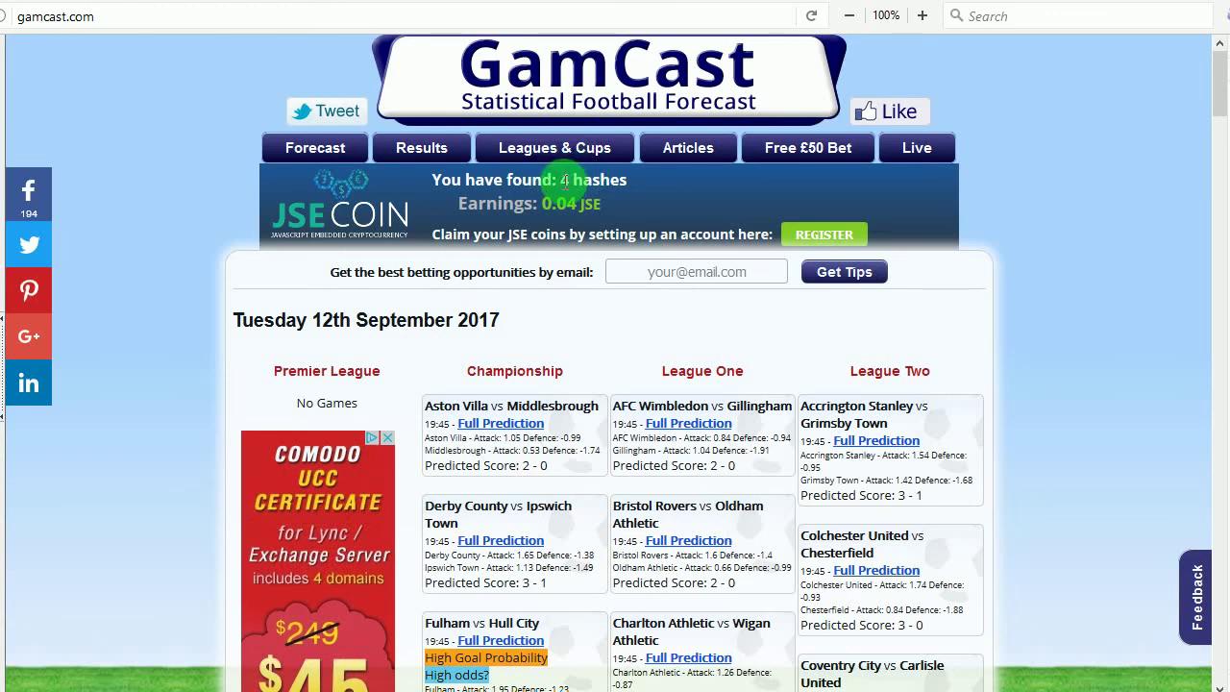
drag(562, 180, 596, 205)
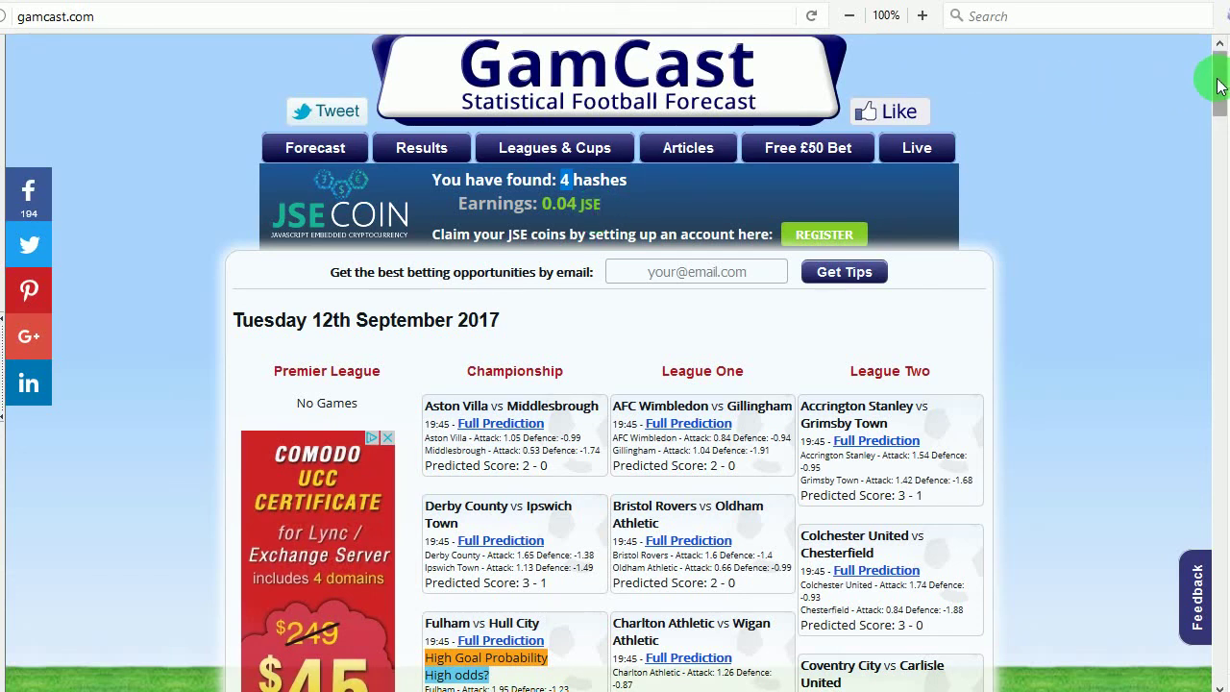
mouse_move(1218, 86)
mouse_down()
mouse_move(1218, 581)
mouse_move(1218, 85)
mouse_up()
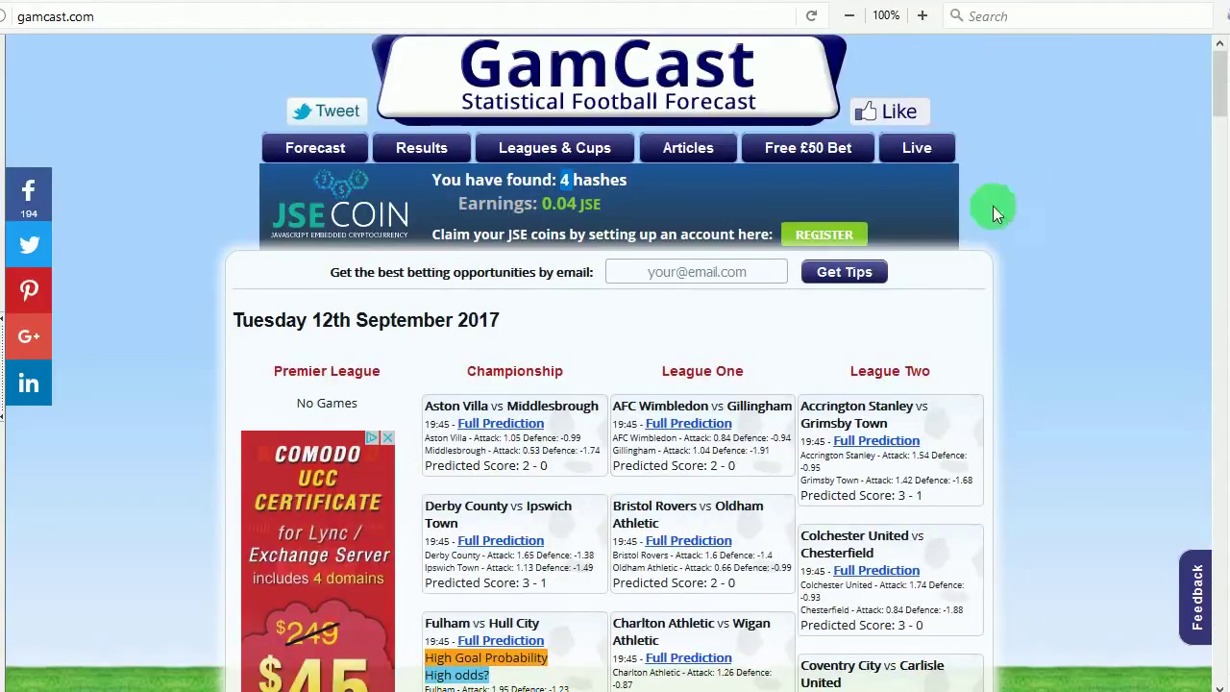
Open the registration page from the gamcast.com JSEcoin banner and highlight the campaign and content parameters in its address
click(788, 238)
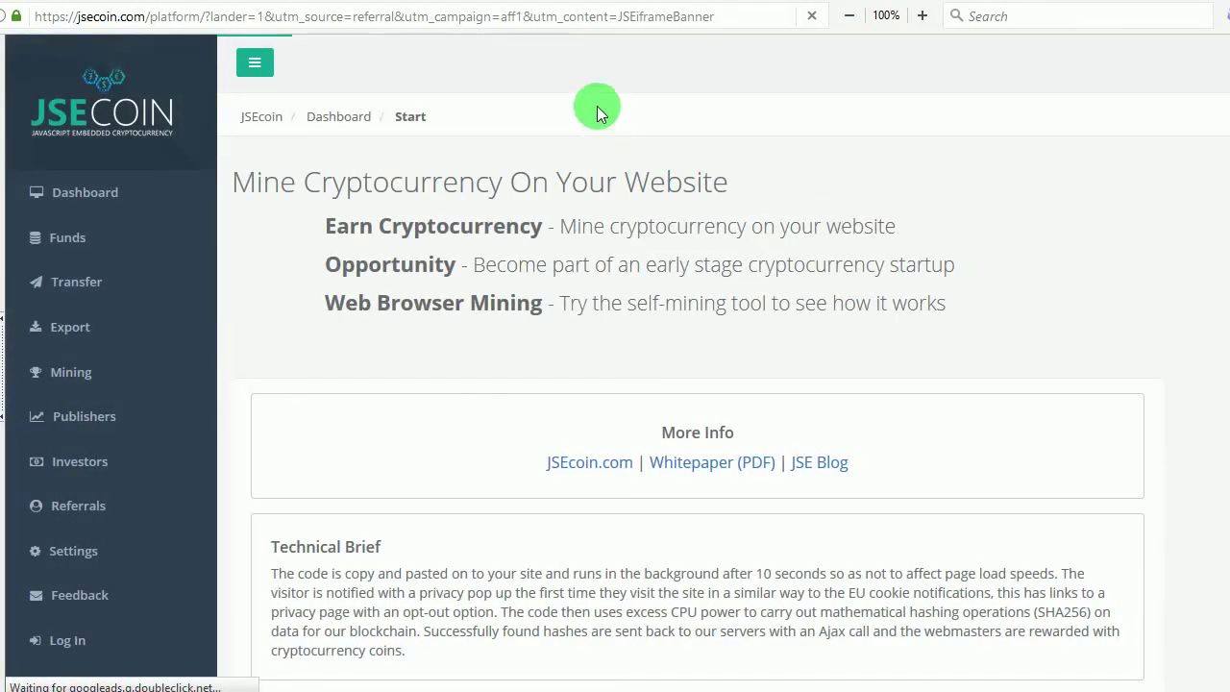
drag(434, 17, 619, 21)
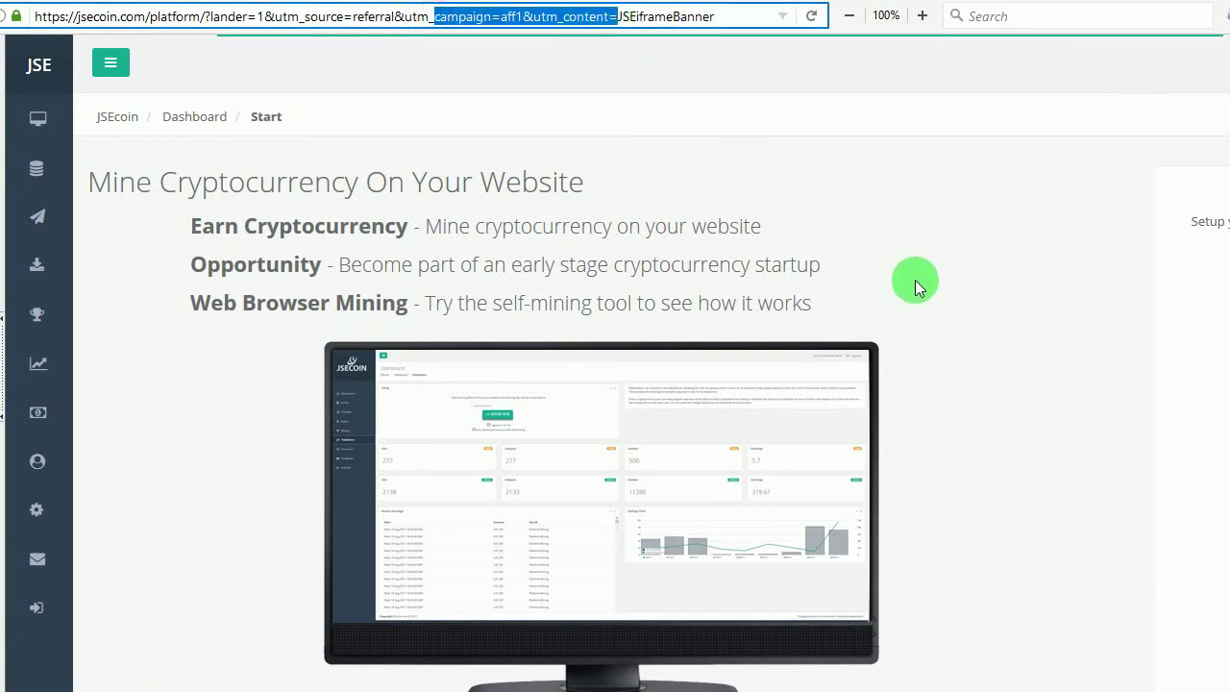
Bring the JSEcoin registration form fully into view and examine its fields, terms checkbox and login option
mouse_move(1229, 183)
mouse_down()
mouse_move(1206, 183)
mouse_move(1229, 183)
mouse_up()
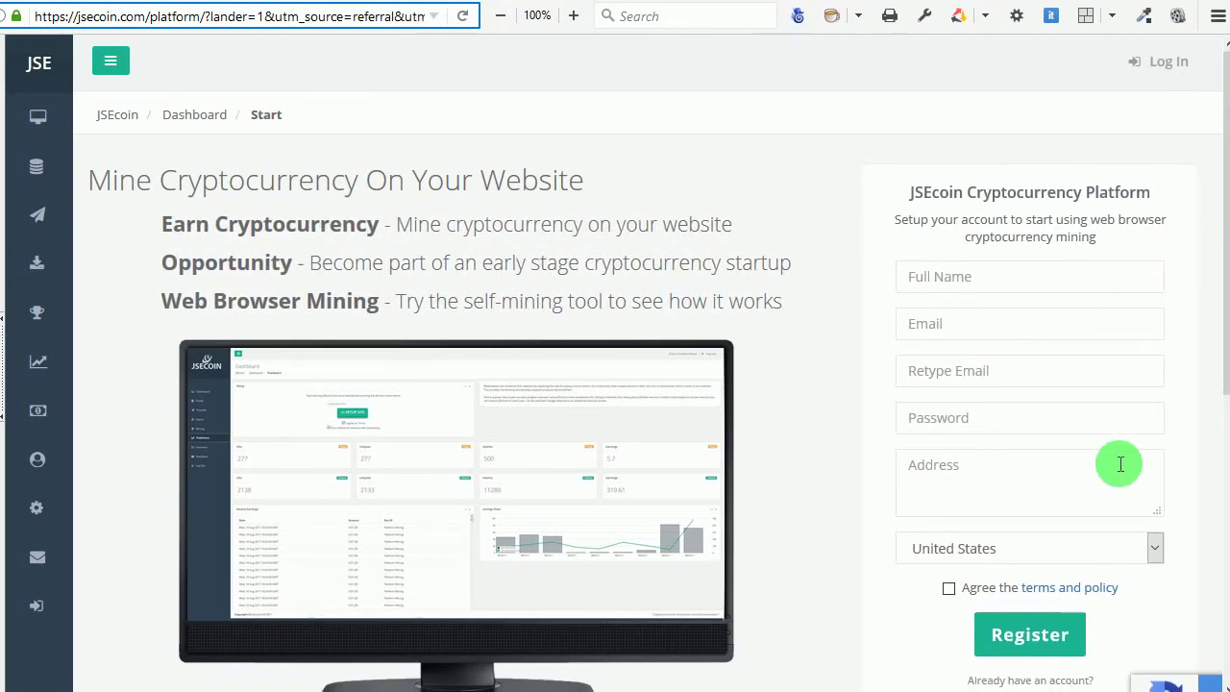
scroll(1120, 466, down, 2)
scroll(1120, 469, down, 2)
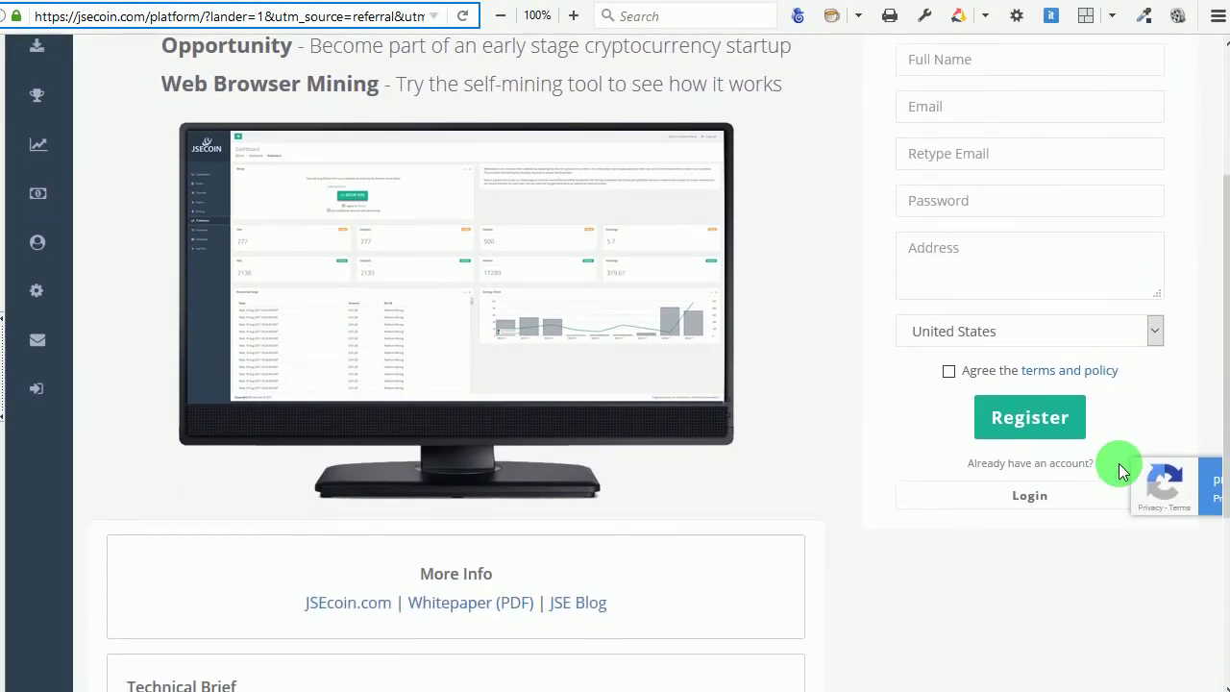
scroll(1120, 469, down, 2)
scroll(1115, 461, up, 6)
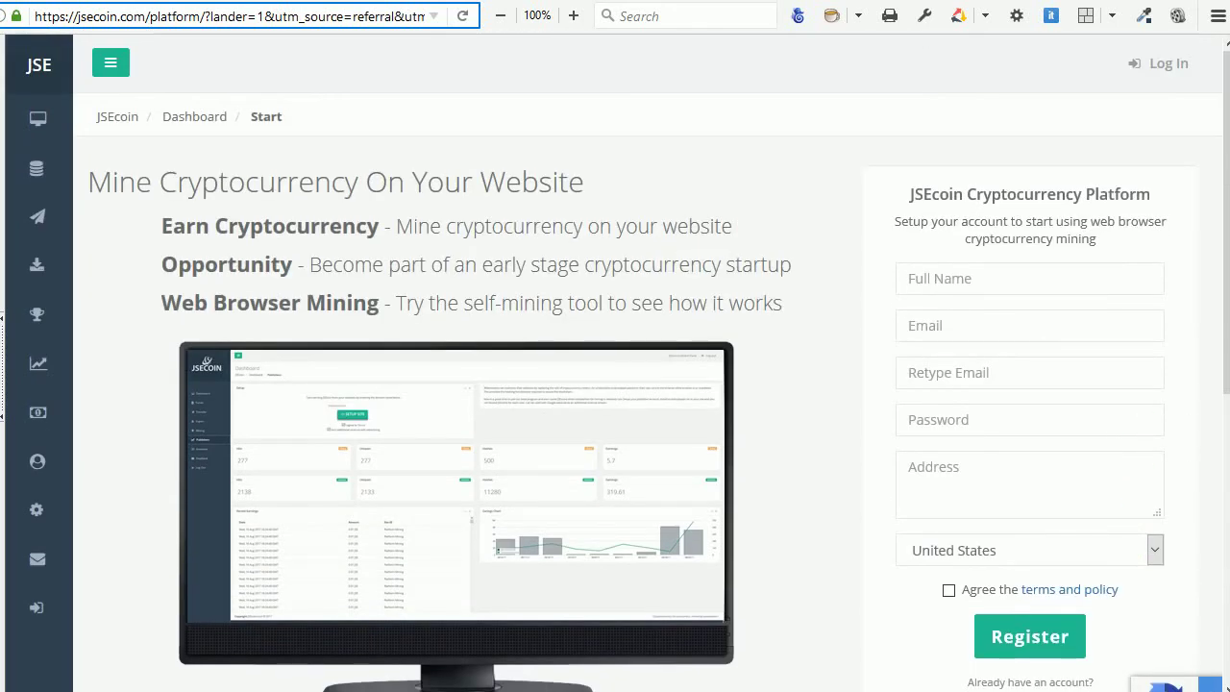